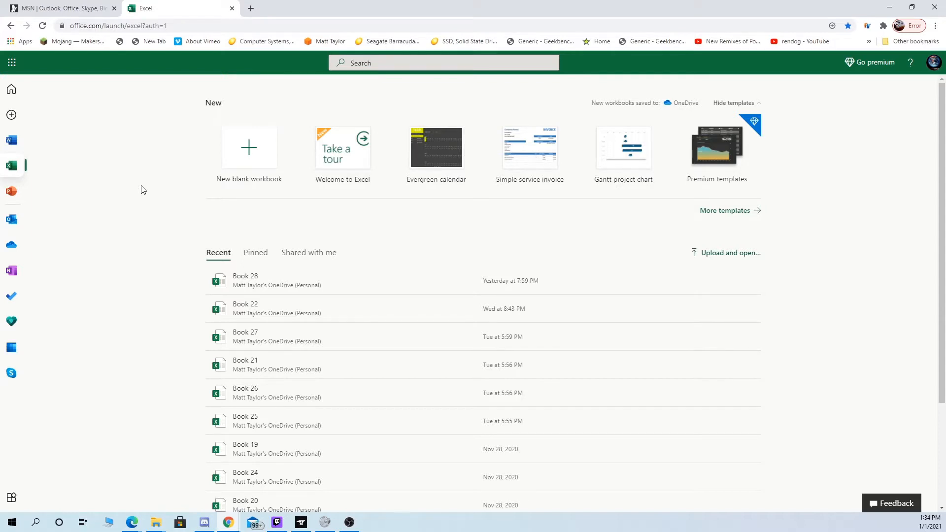
- Create a new blank workbook and rename it "Recuse"
left_click(237, 178)
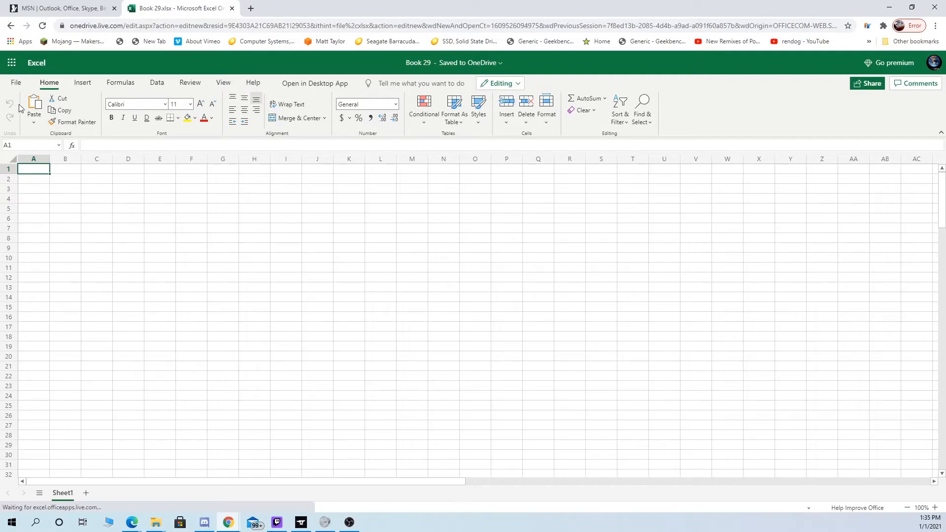
left_click(16, 83)
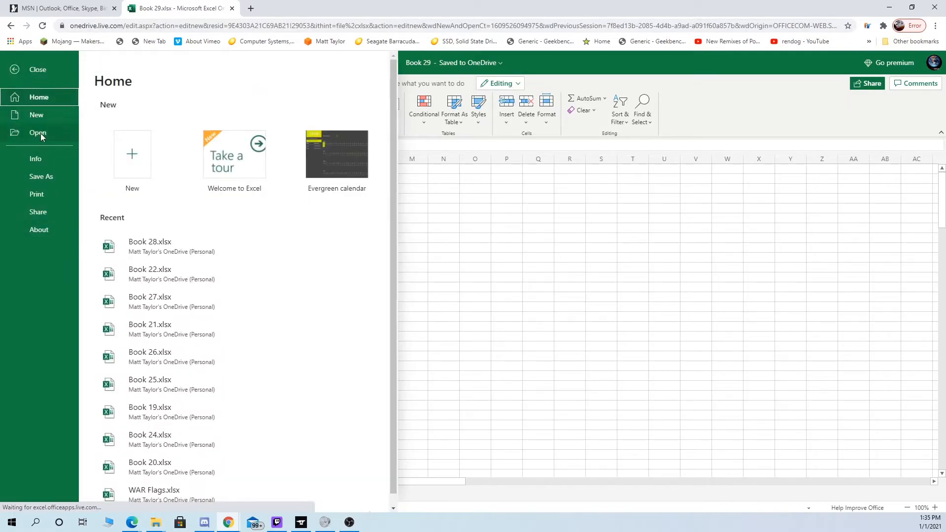
left_click(45, 176)
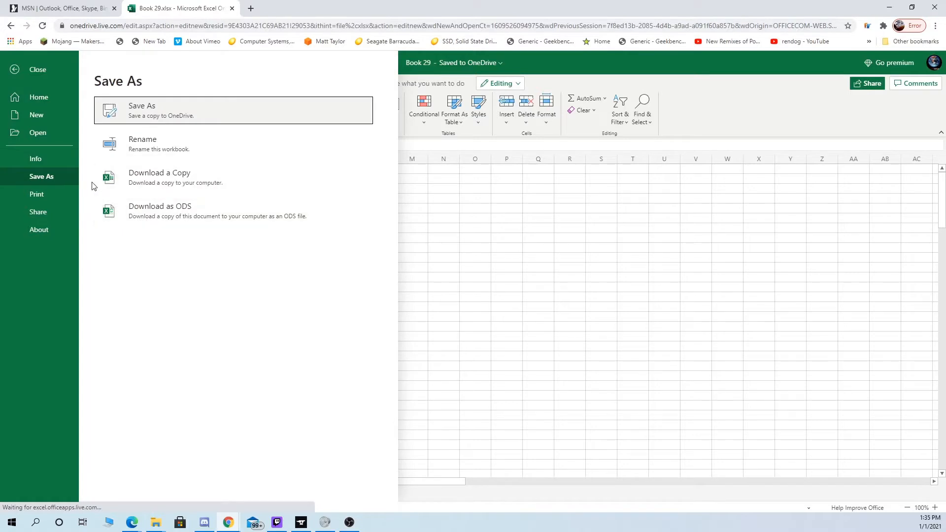
left_click(159, 143)
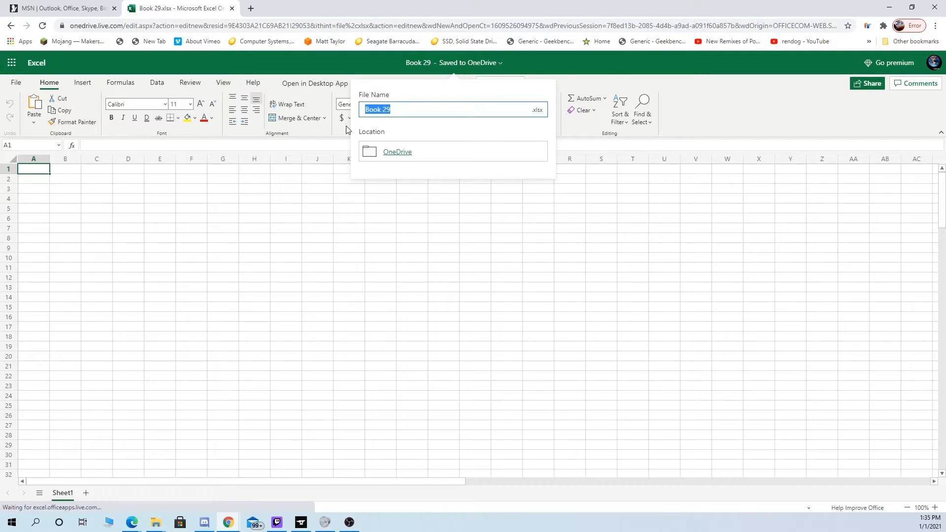
key("BackSpace")
type("re")
key("BackSpace")
key("BackSpace")
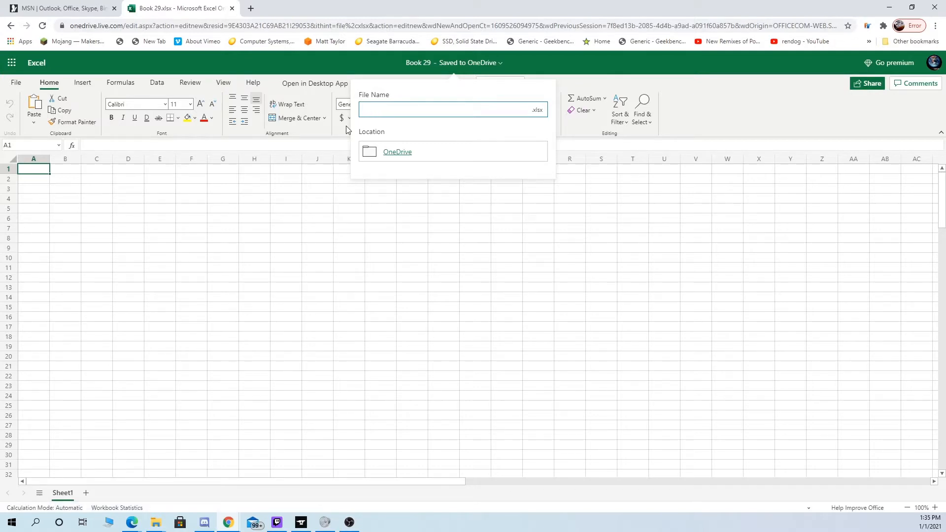
type("S")
type("esuss")
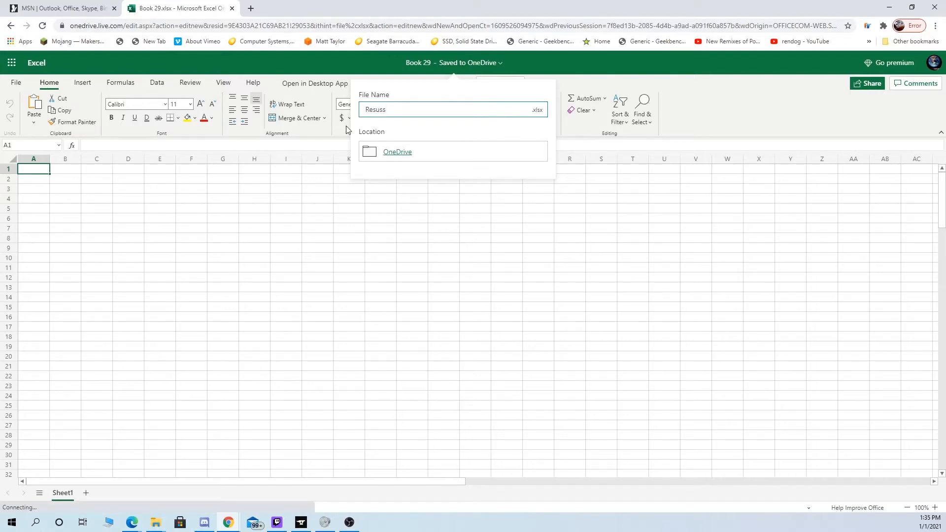
key("BackSpace")
type("e")
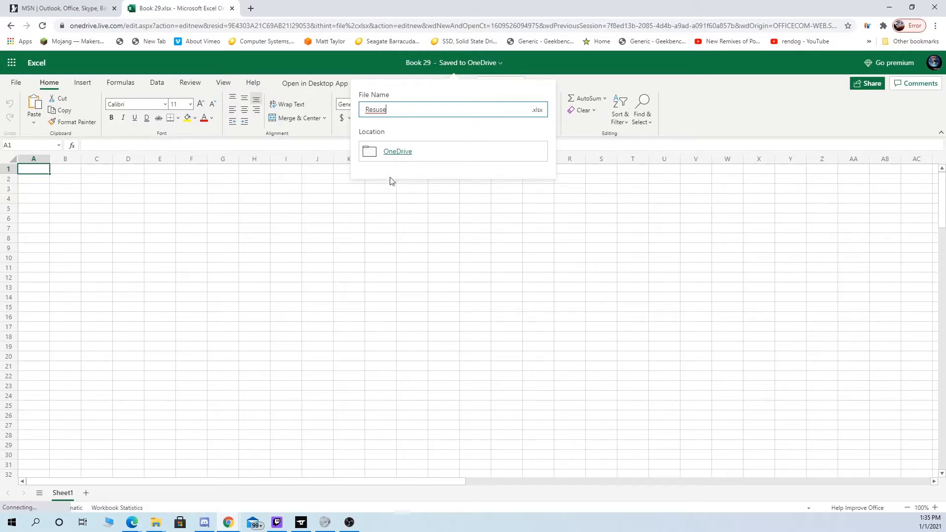
right_click(383, 112)
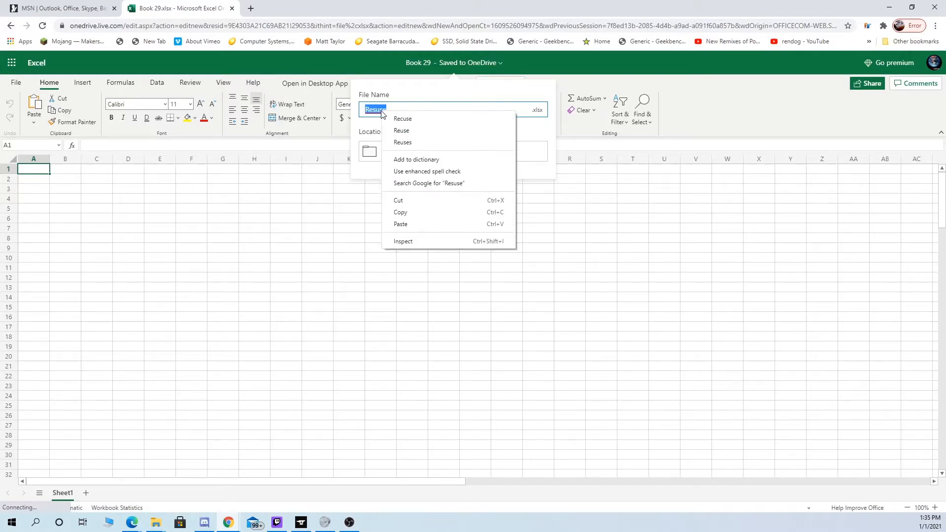
left_click(427, 120)
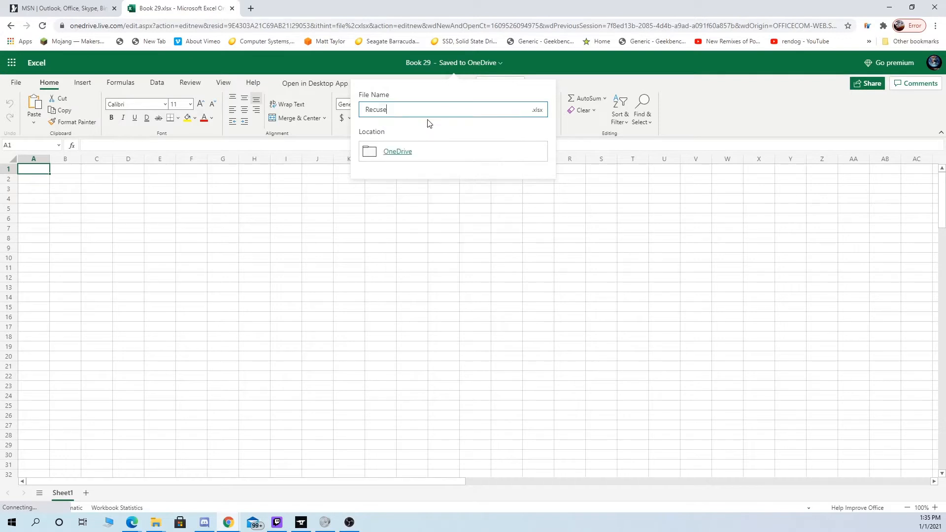
key("Return")
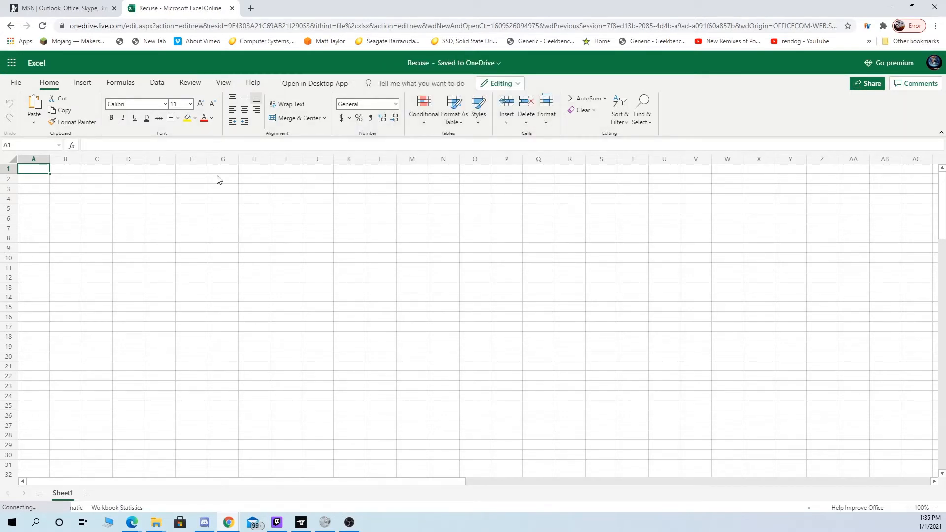
- Enter the label "Name" in cell A1
type("Name")
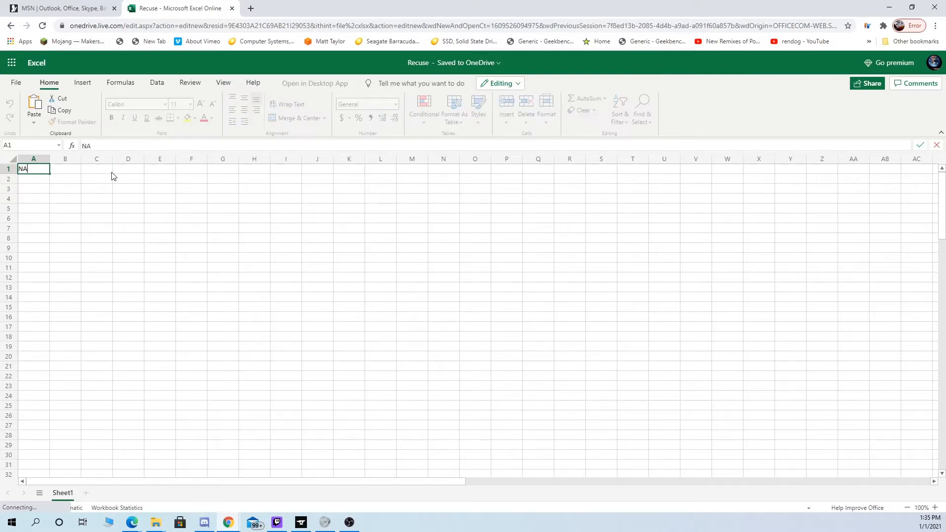
key("BackSpace")
key("BackSpace")
key("BackSpace")
type("ame")
left_click(45, 179)
left_click(42, 169)
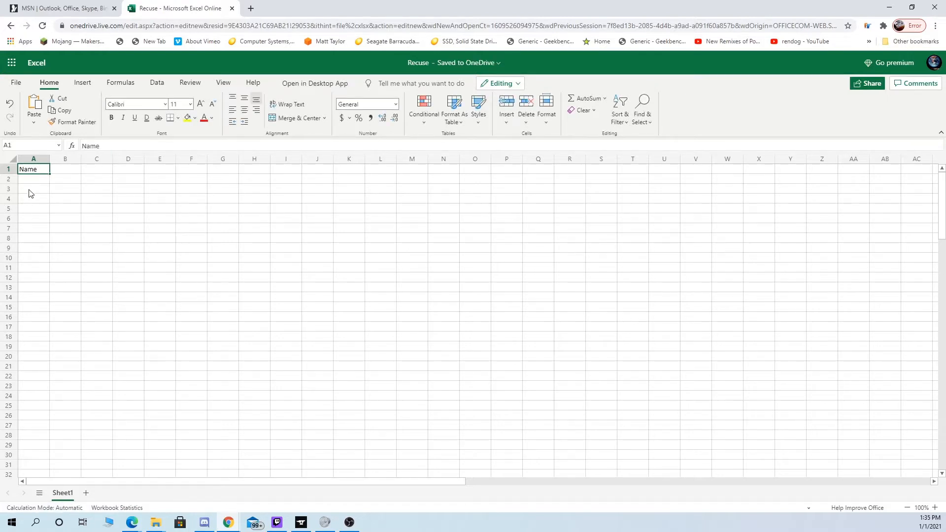
- Enter the label "Date" in cell A3
left_click(31, 190)
type("Date")
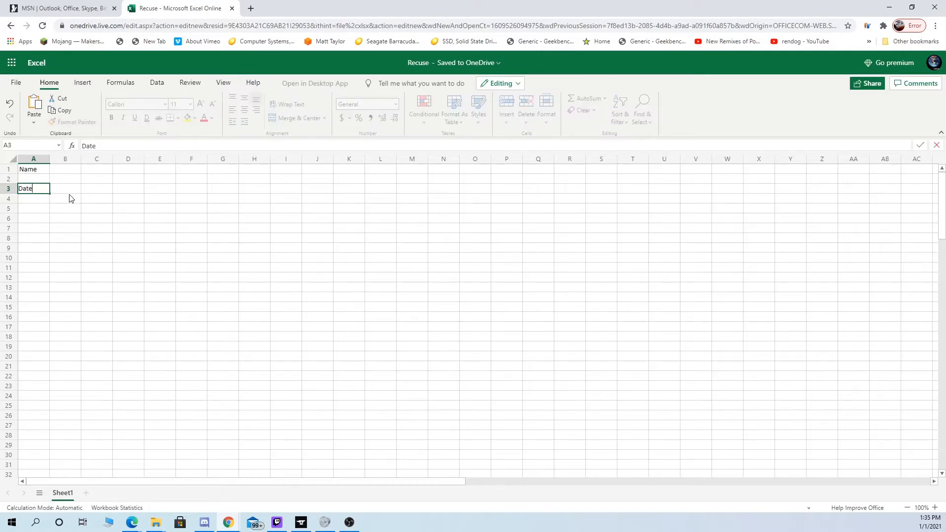
left_click(105, 194)
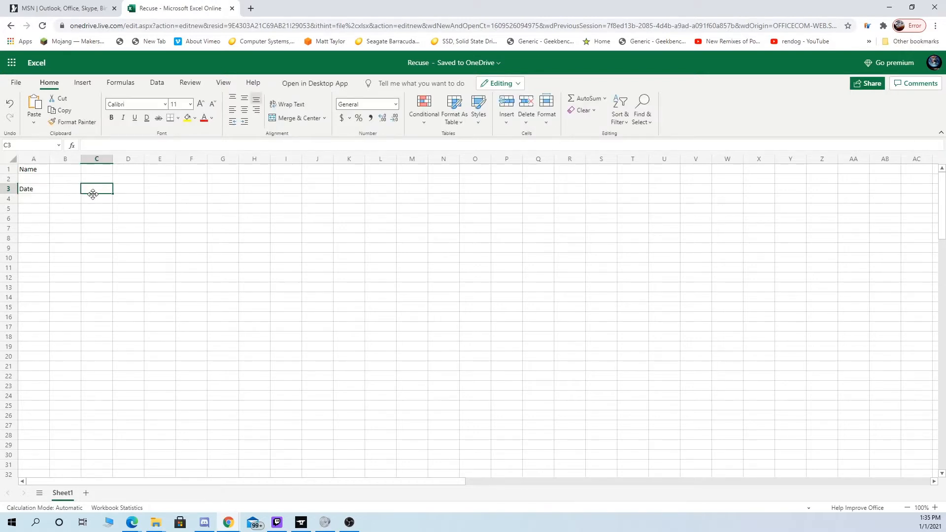
- Enter the label "Tapye" in cell B3, beside the Date label
left_click(68, 201)
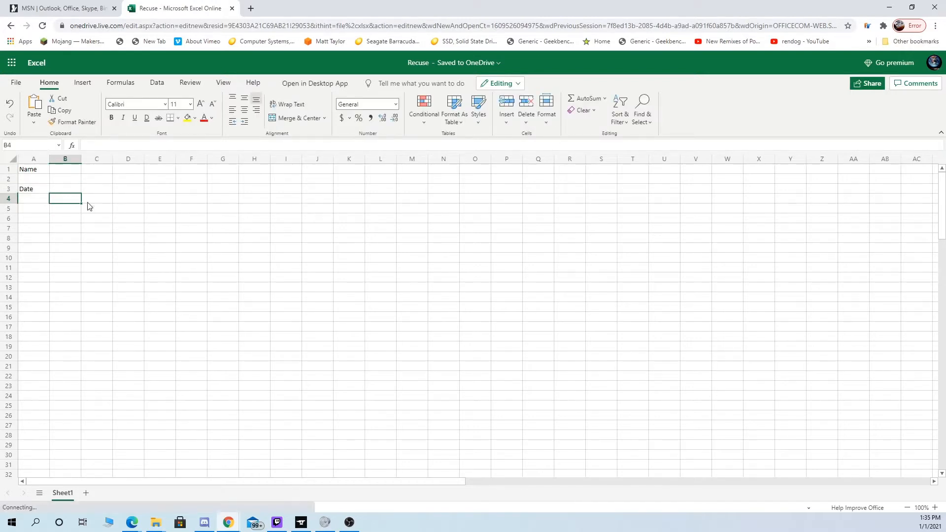
left_click(99, 200)
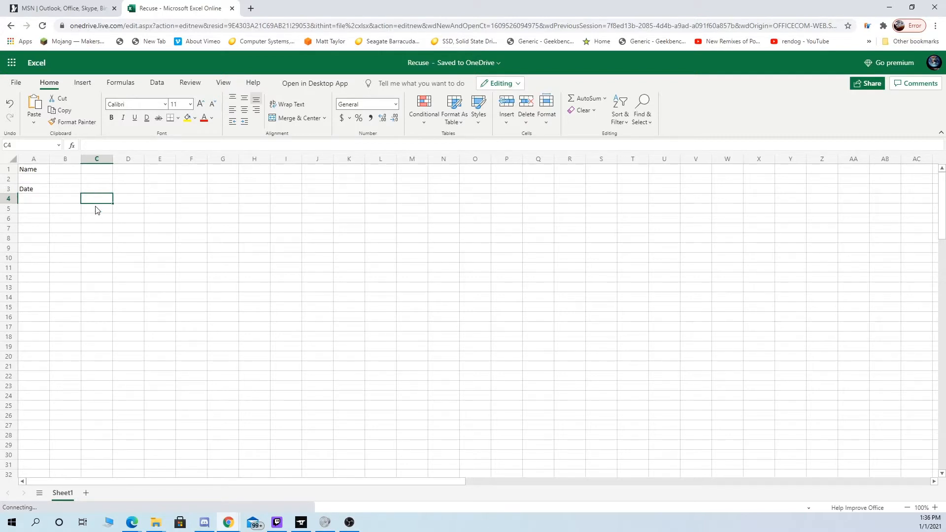
key("Left")
key("Up")
type("a")
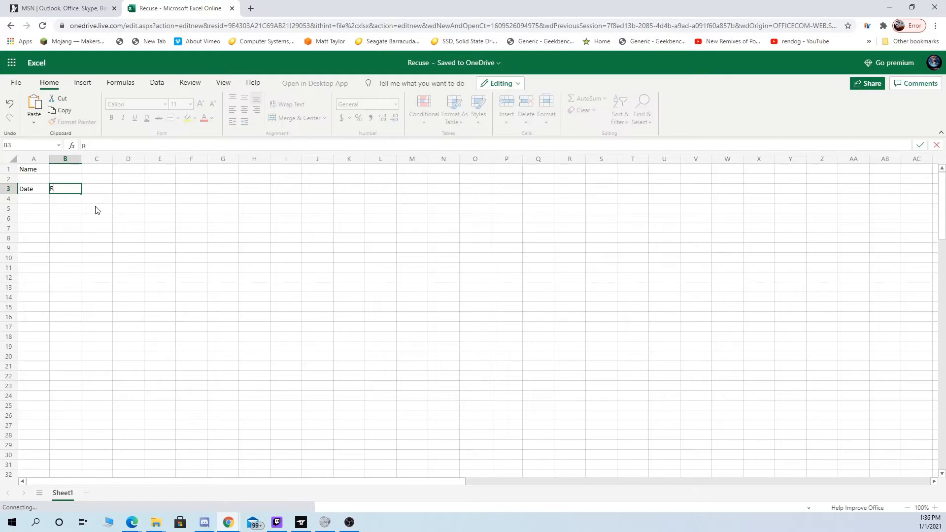
key("BackSpace")
type("The")
key("BackSpace")
key("BackSpace")
key("BackSpace")
type("T")
type("ap")
type("yr")
key("BackSpace")
type("ve")
left_click(105, 187)
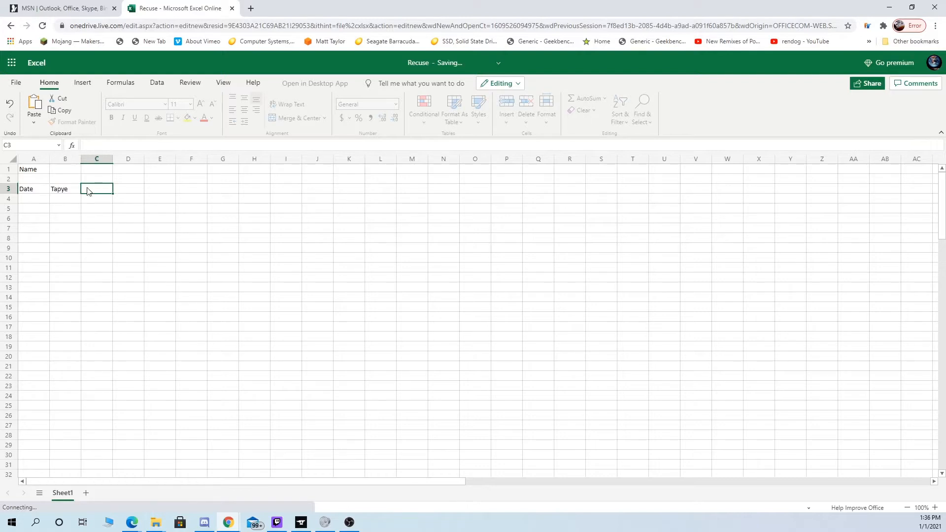
left_click(67, 202)
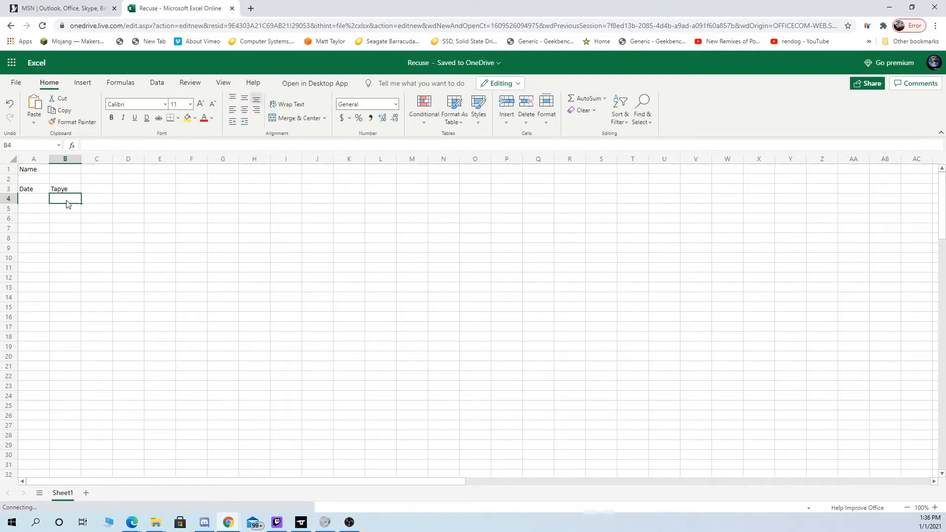
type("Gume")
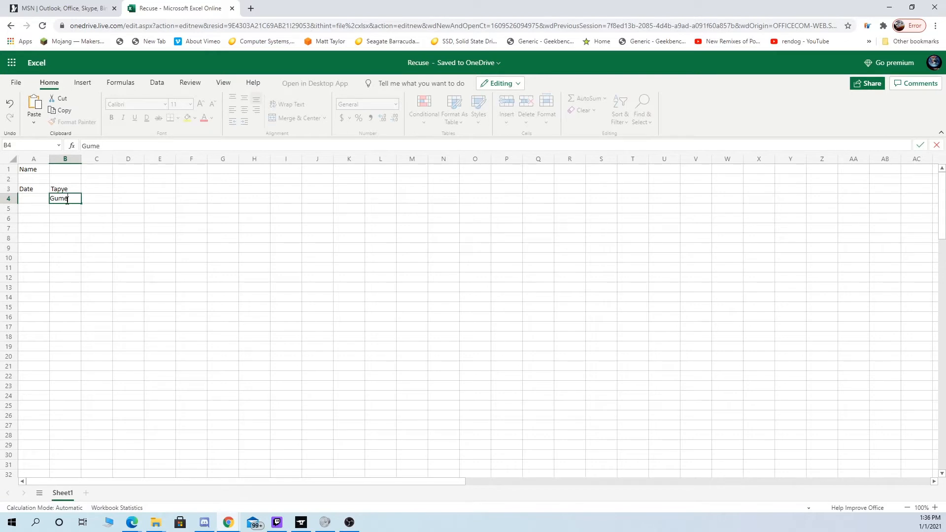
key("BackSpace")
type("s")
left_click(127, 268)
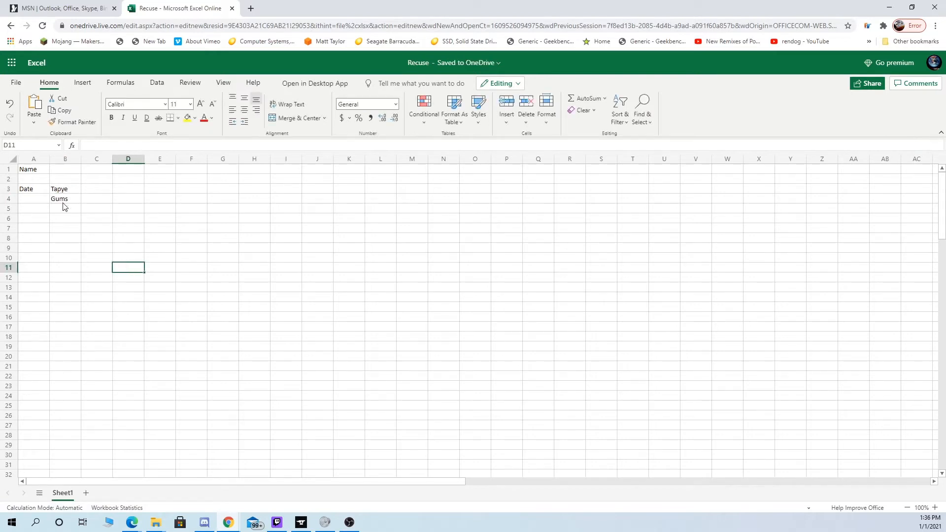
left_click(63, 201)
key("BackSpace")
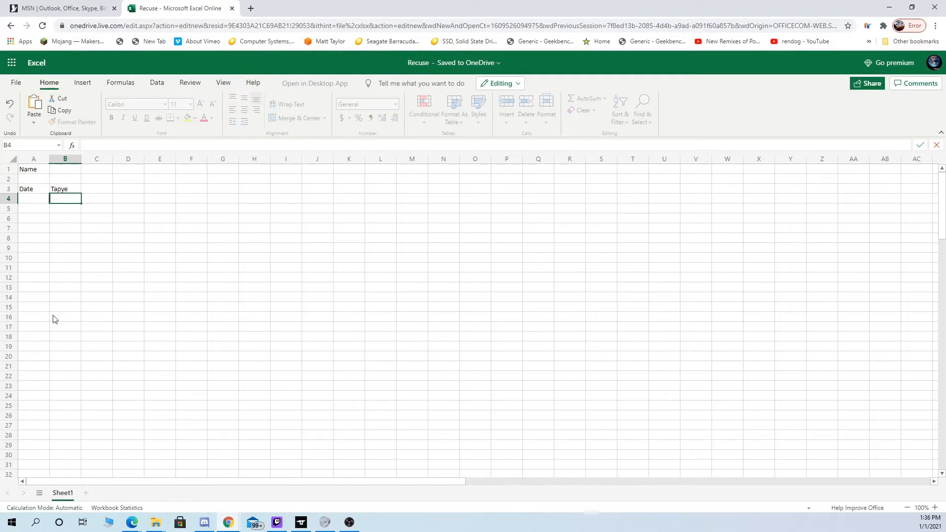
left_click(69, 400)
- Apply the Percentage number format to the column C cells from C4 downward
left_click(91, 192)
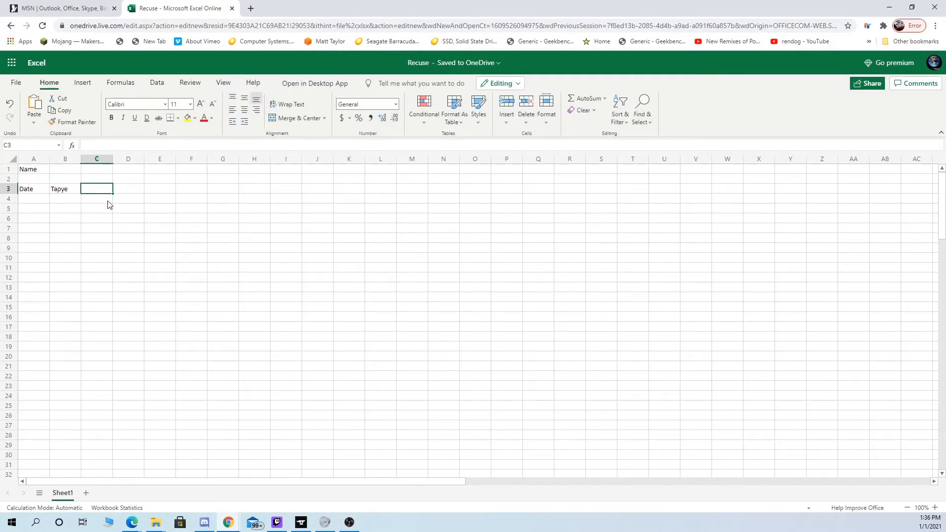
left_click(108, 202)
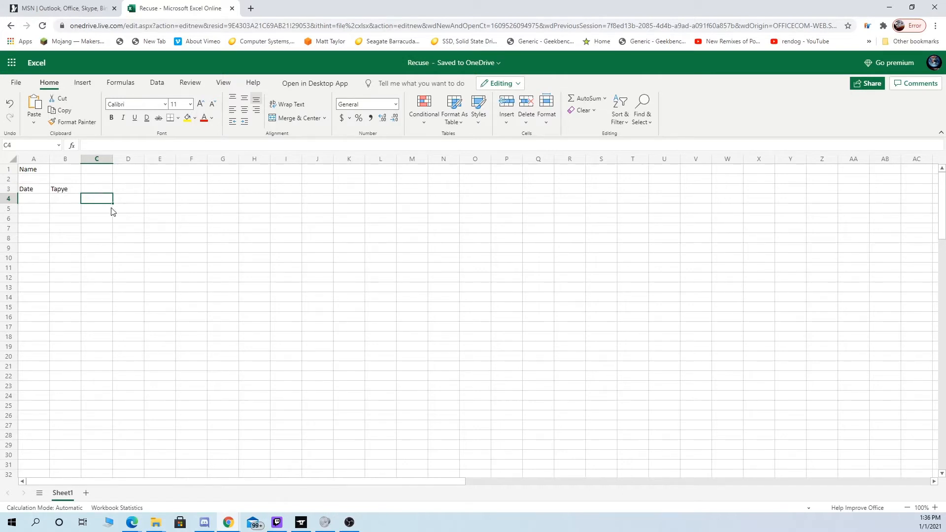
mouse_move(110, 198)
left_mouse_down()
mouse_move(101, 473)
mouse_move(100, 402)
left_mouse_up()
scroll(99, 402, "up", 3)
left_click(393, 104)
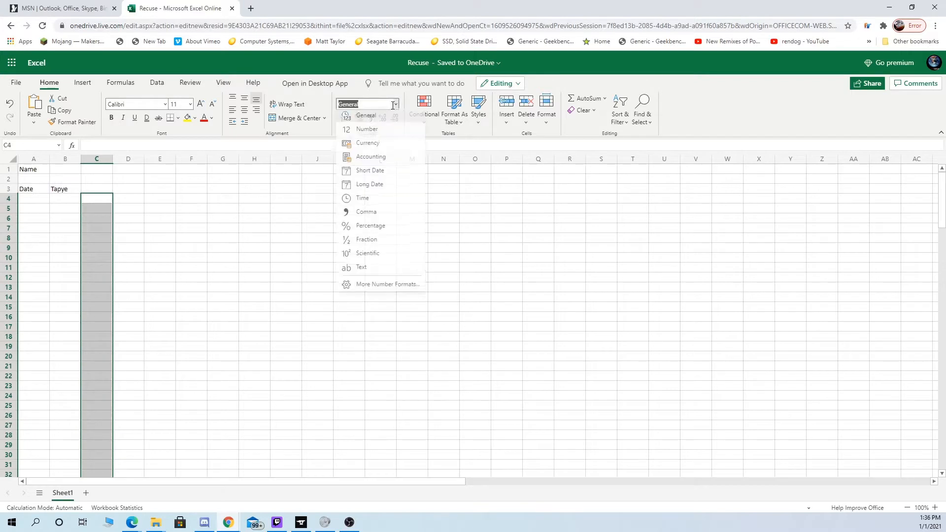
left_click(365, 226)
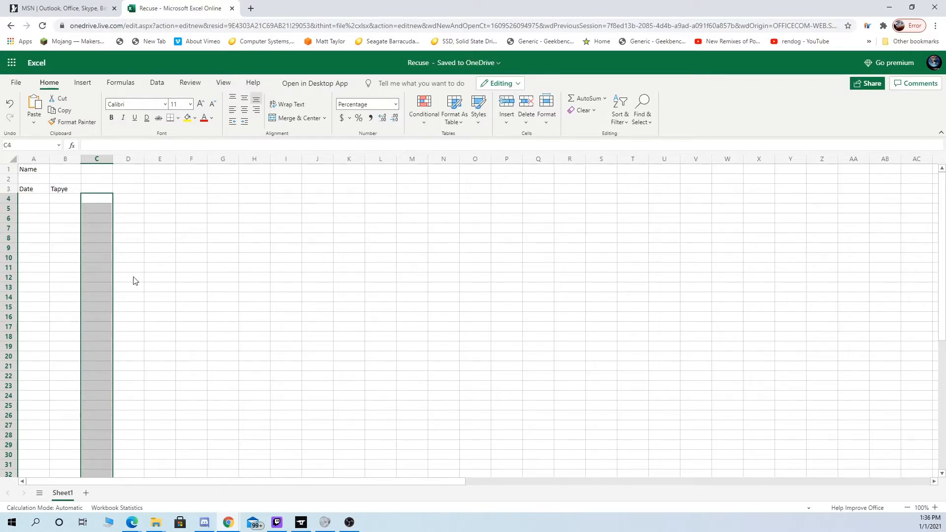
left_click(103, 200)
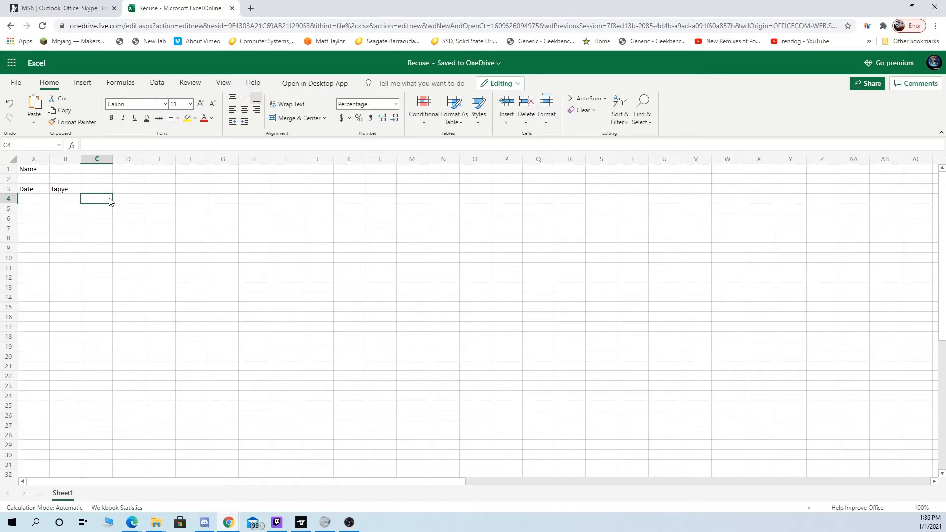
type("15")
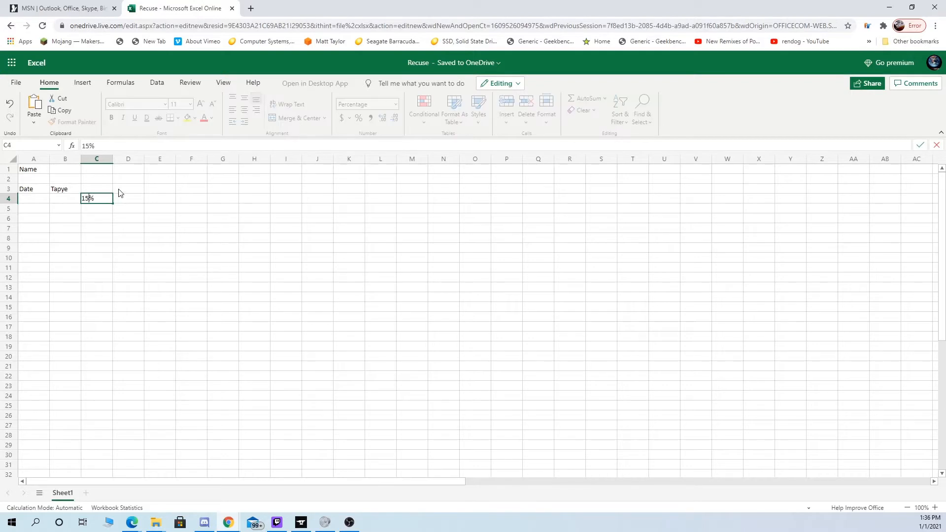
left_click(161, 218)
left_click(101, 199)
key("BackSpace")
left_click(119, 212)
left_click(103, 202)
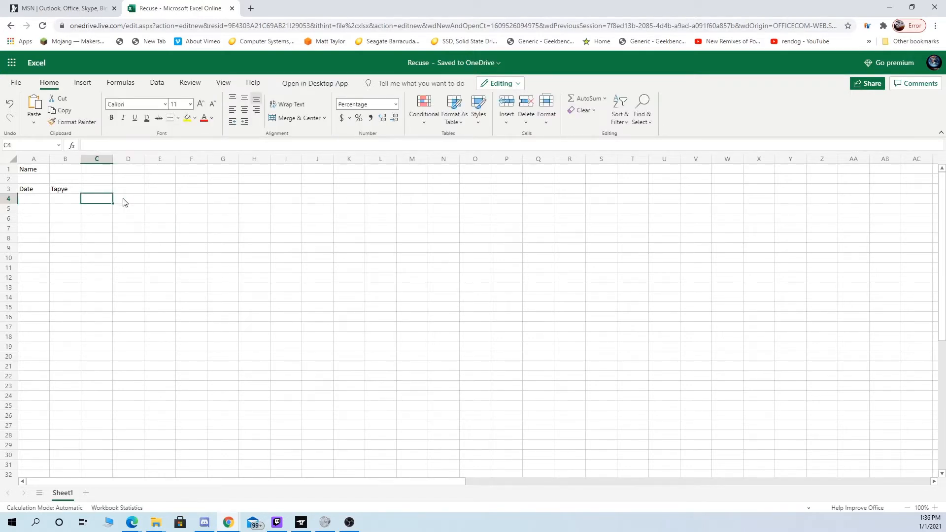
- Enter the value 75 in cell E4
left_click(124, 200)
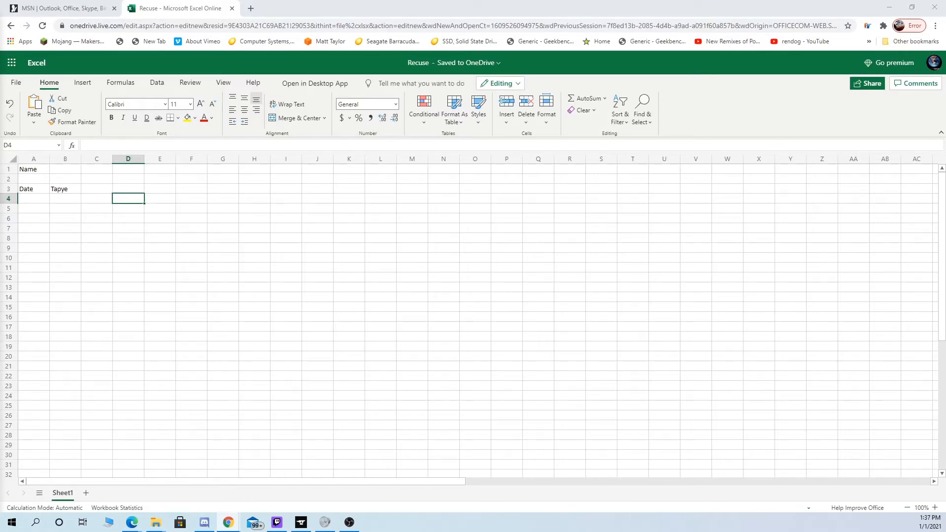
left_click(100, 202)
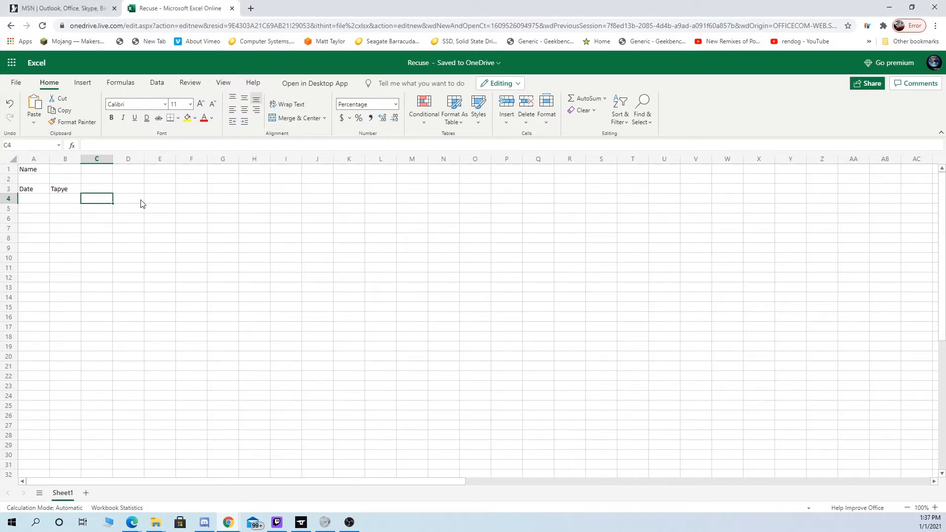
left_click(166, 201)
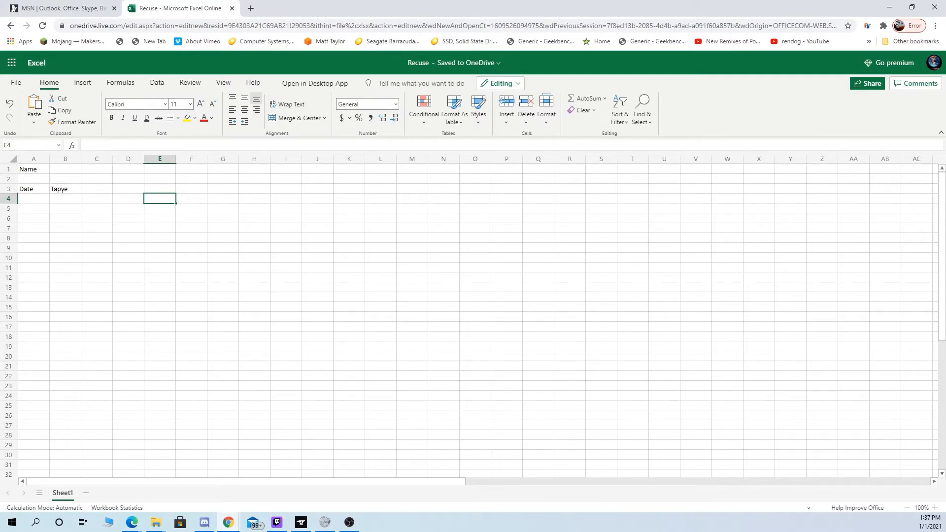
type("75")
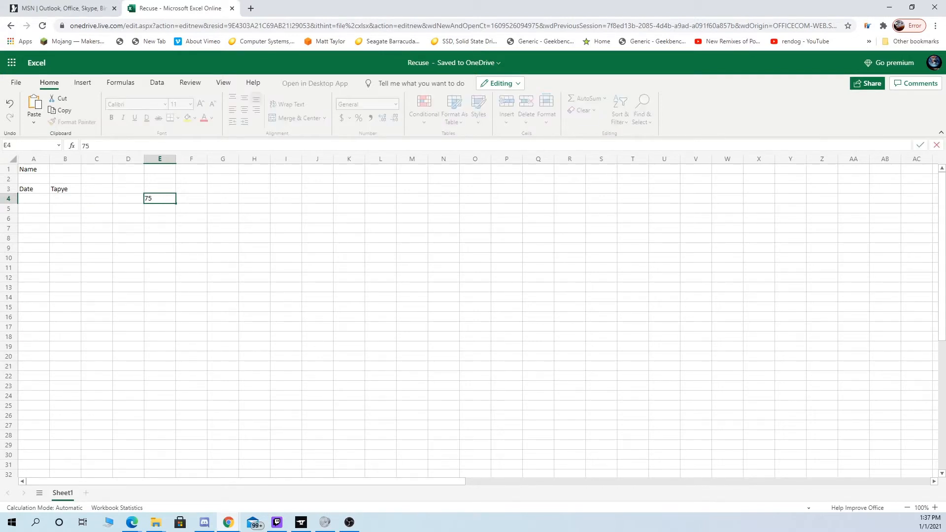
key("Left")
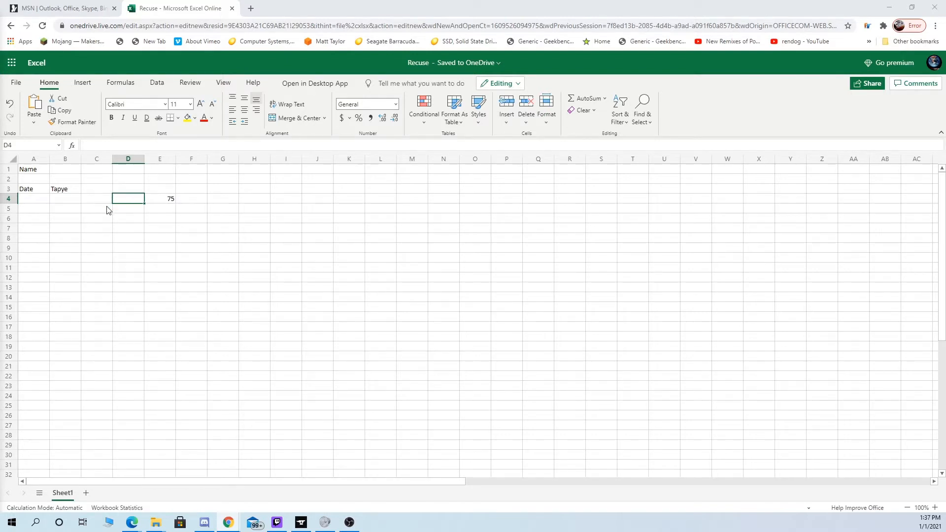
left_click(63, 200)
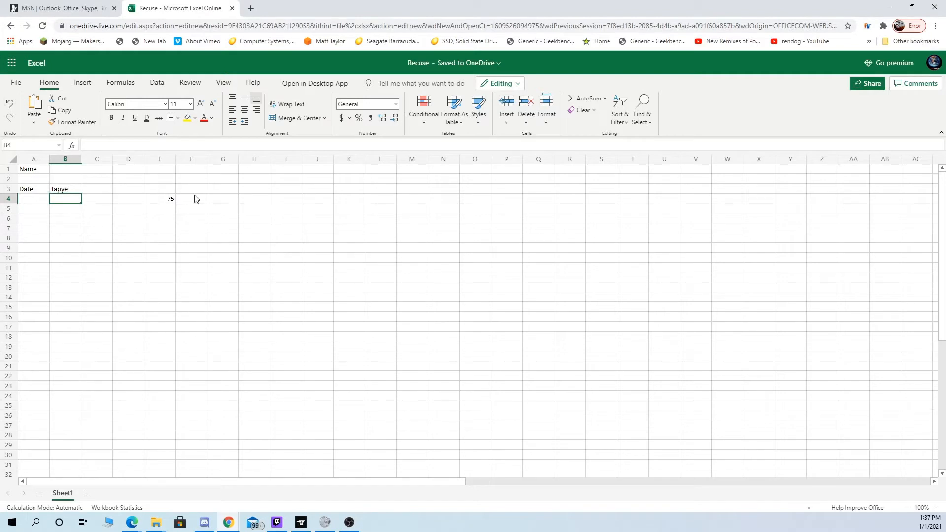
- Move the numeric entry one cell over, leaving E4 empty and entering 75 in F4
left_click(101, 202)
left_click(133, 198)
left_click(185, 198)
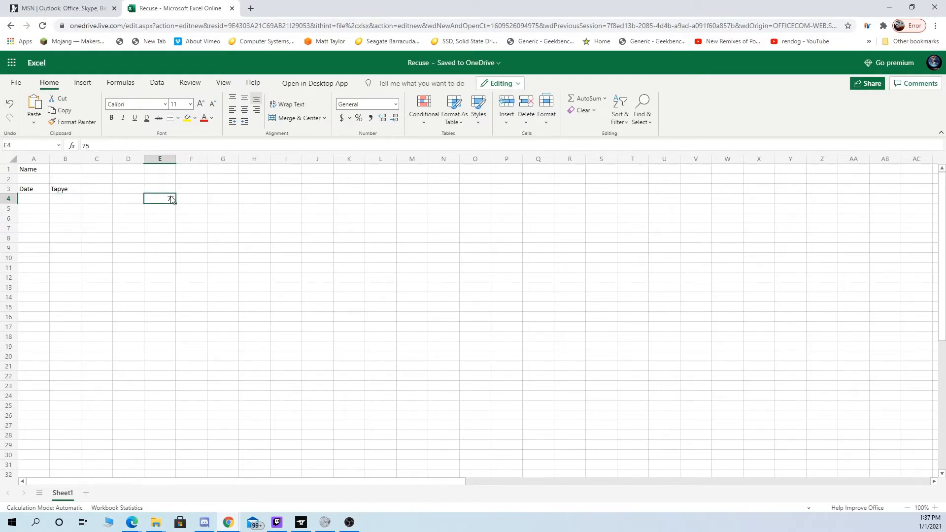
type("75")
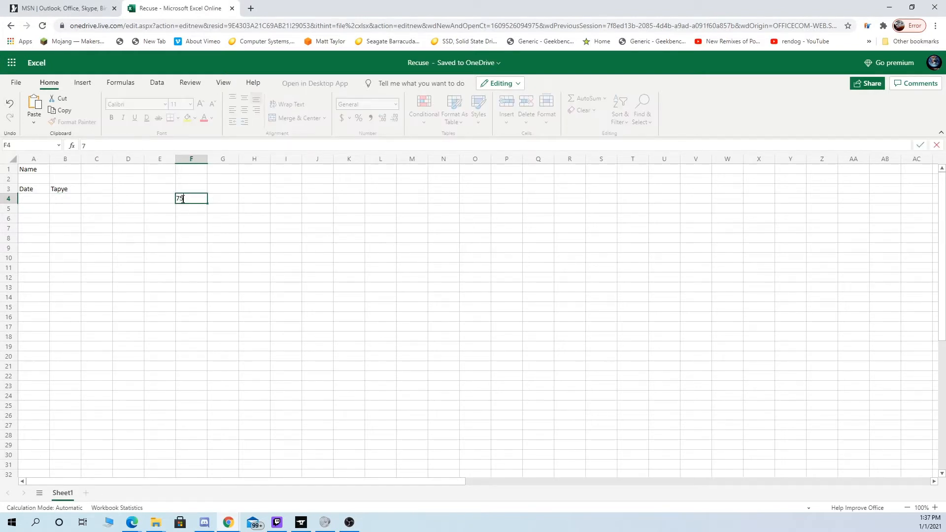
key("Left")
key("Left")
key("Left")
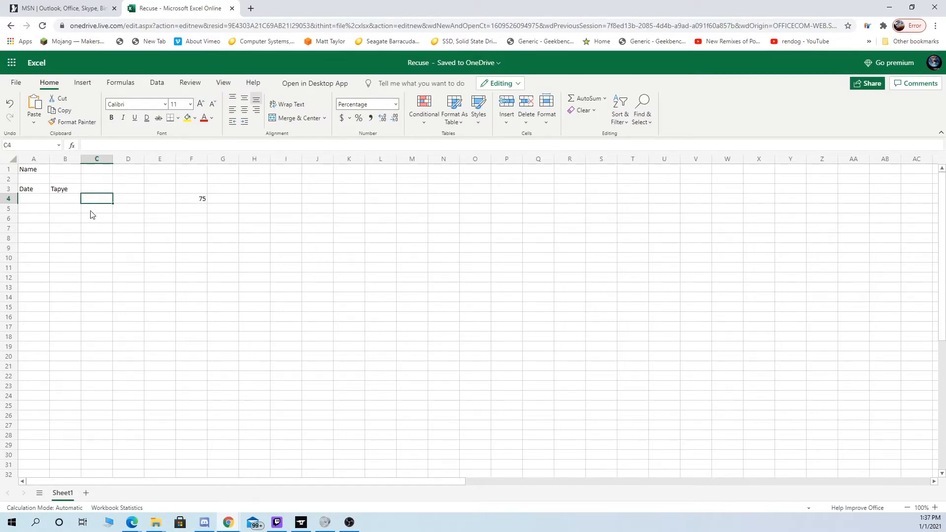
- Enter the formula =C4:F4 in cell D4 by referencing cells C4 and F4
key("Right")
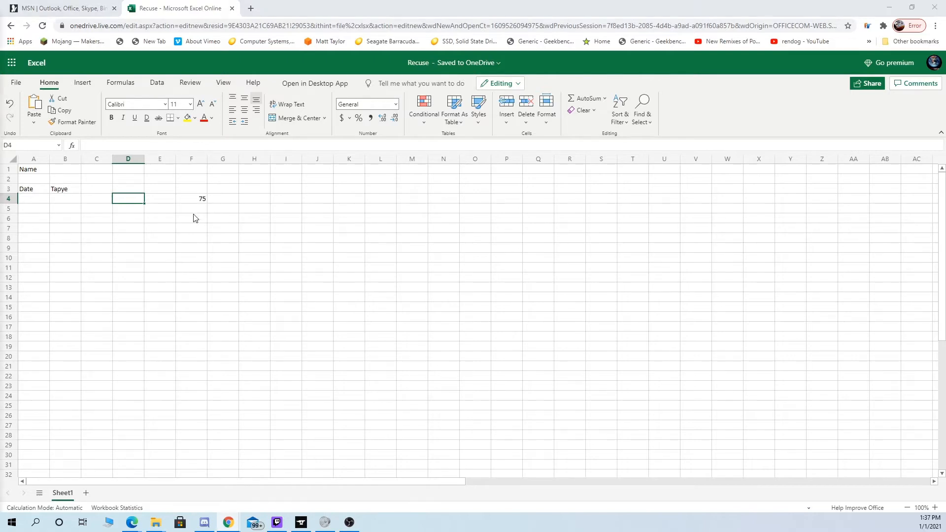
left_click(122, 198)
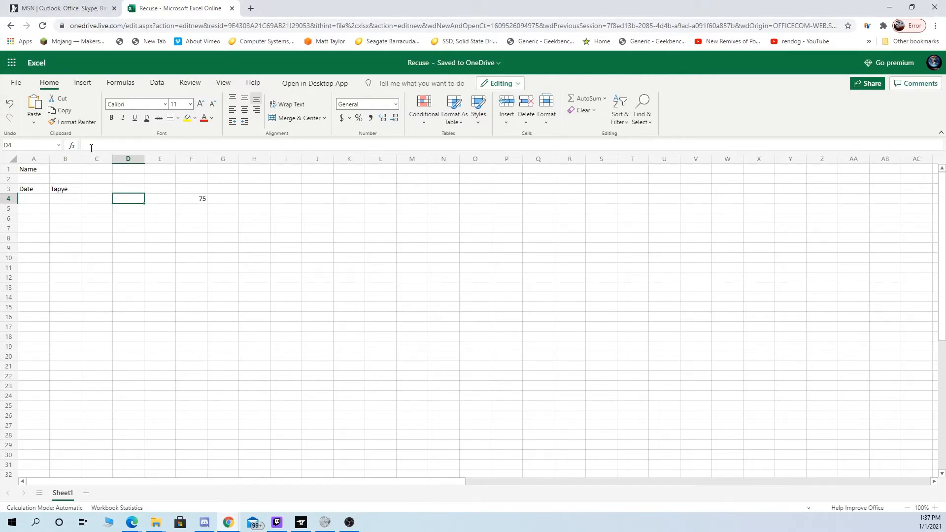
left_click(134, 149)
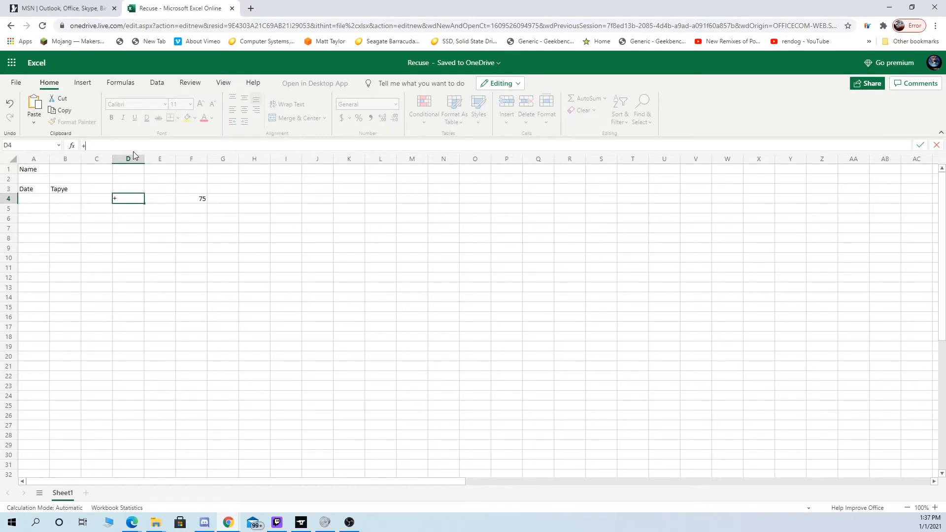
key("BackSpace")
type("=")
left_click(198, 202)
left_click(88, 199)
left_click(195, 199)
left_click(94, 200, "shift")
key("ctrl+Return")
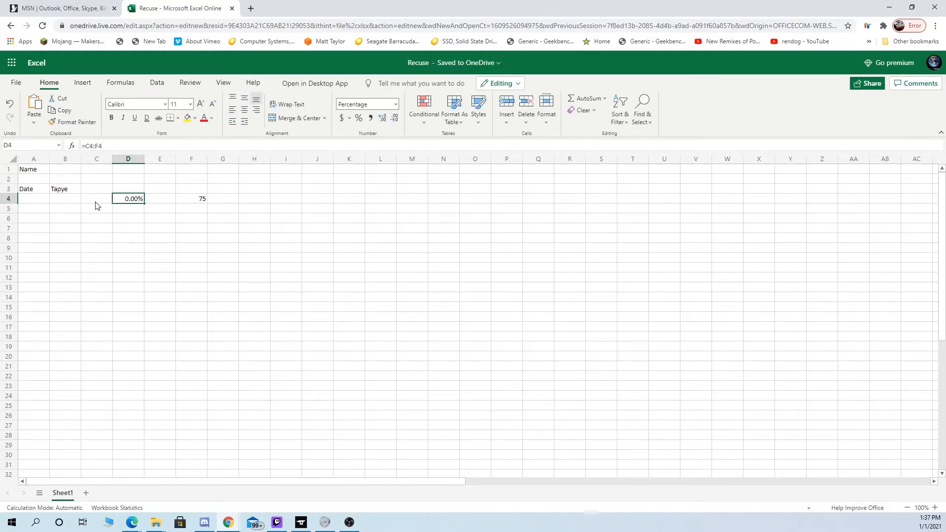
- Enter 10% in cell C4 and recommit the formula in D4
left_click(95, 201)
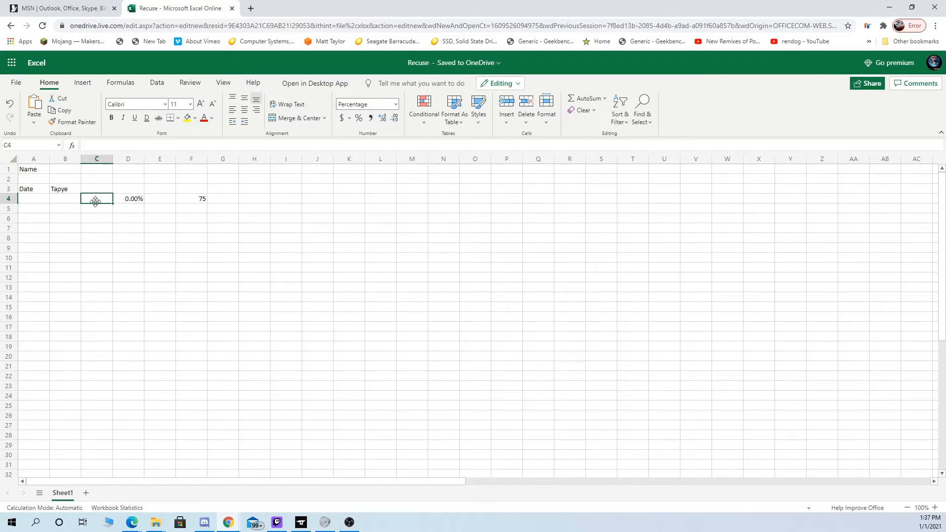
type("10")
key("Return")
left_click(99, 201)
left_click(130, 199)
key("F2")
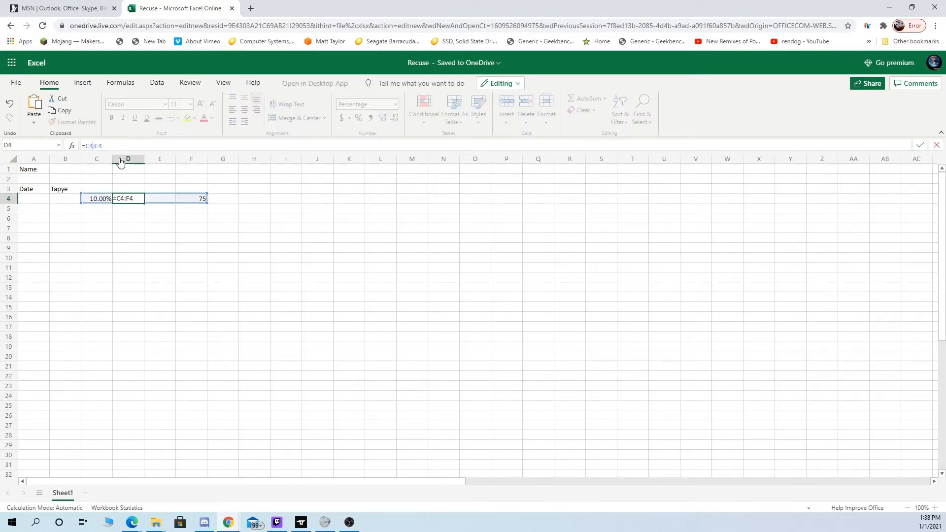
key("Return")
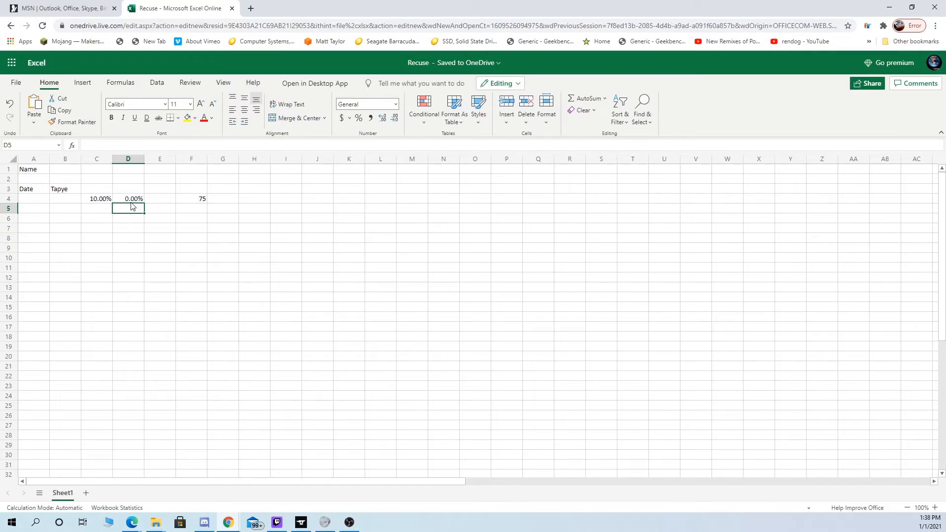
- Clear the percentage from cell C4
left_click(130, 200)
left_click(108, 201)
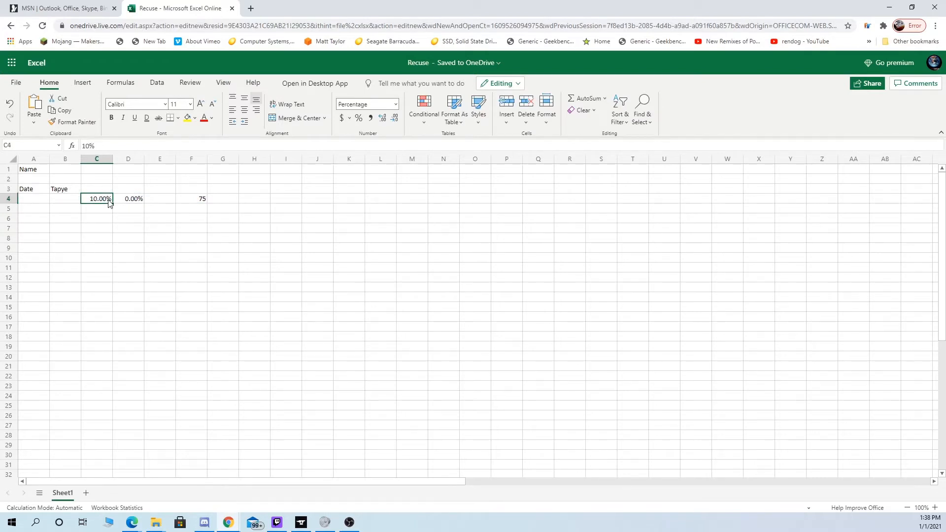
key("F2")
key("BackSpace")
key("BackSpace")
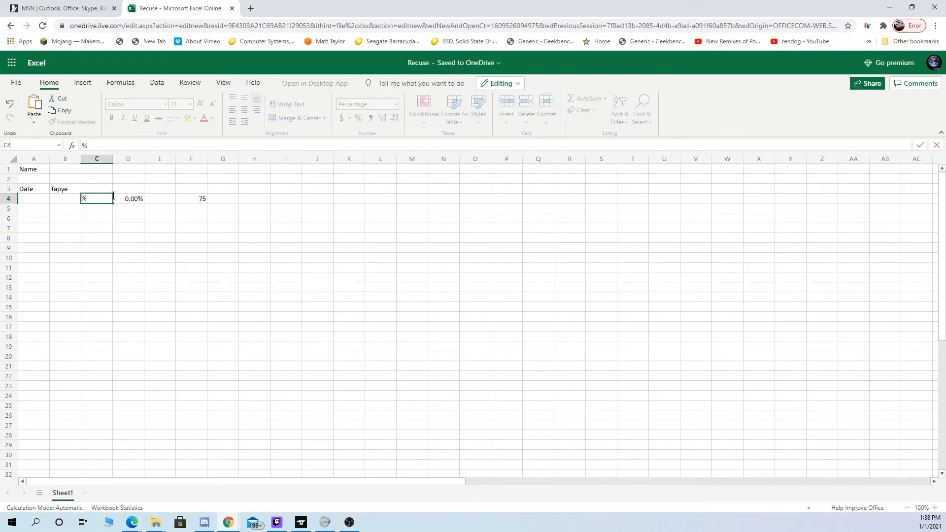
key("BackSpace")
left_click(133, 198)
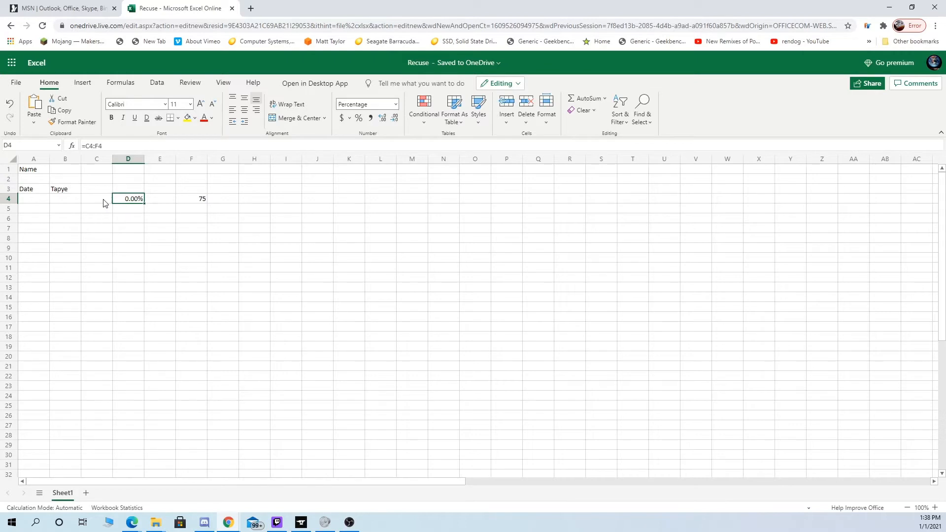
- Apply the General number format to the formula cell D4
left_click(157, 204)
left_click(128, 202)
left_click(395, 105)
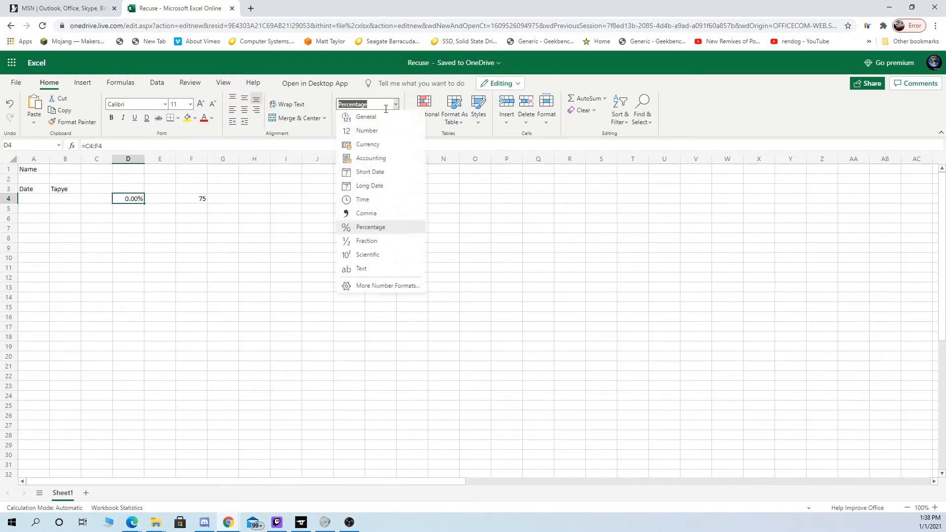
left_click(367, 117)
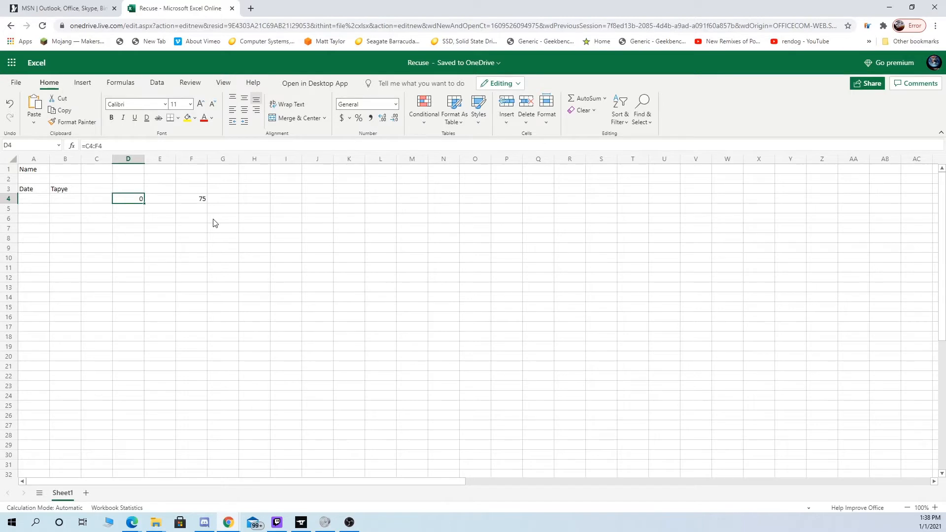
- Try 15% in cell C4, then empty the cell again
left_click(91, 199)
type("15")
key("Return")
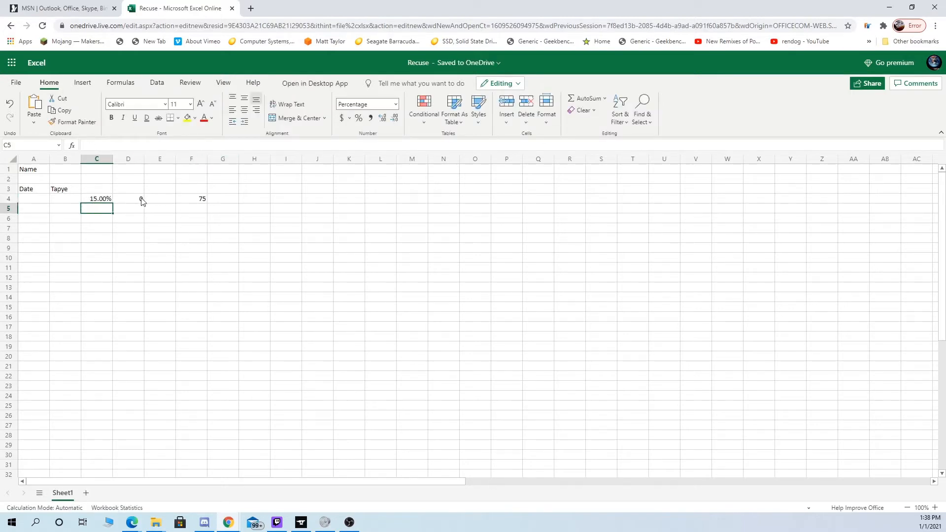
left_click(99, 200)
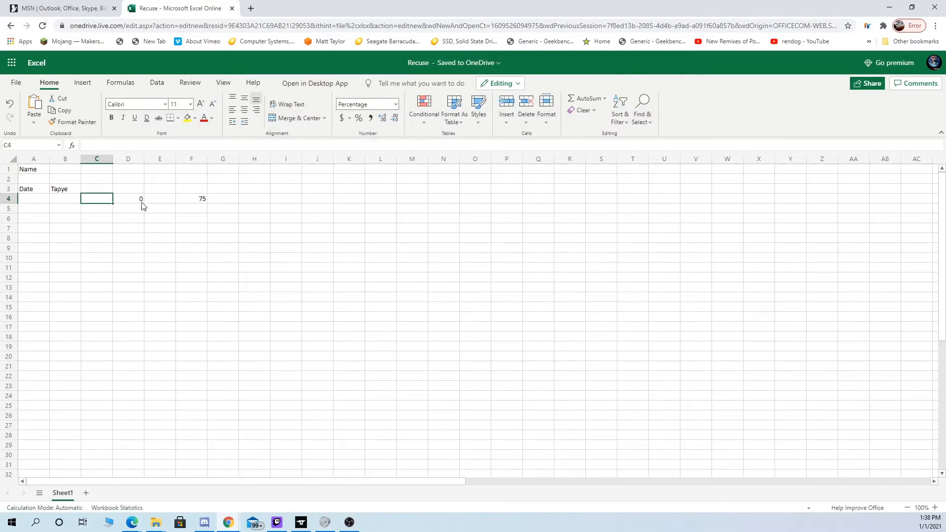
- Re-enter the formula =C4:F4 in cell D4
left_click(135, 199)
type("=C4:F4")
key("Return")
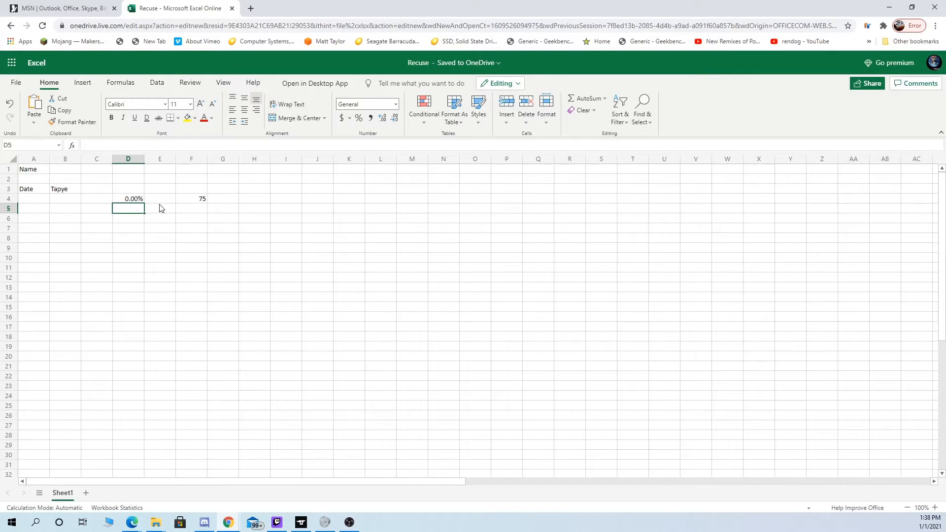
left_click(125, 199)
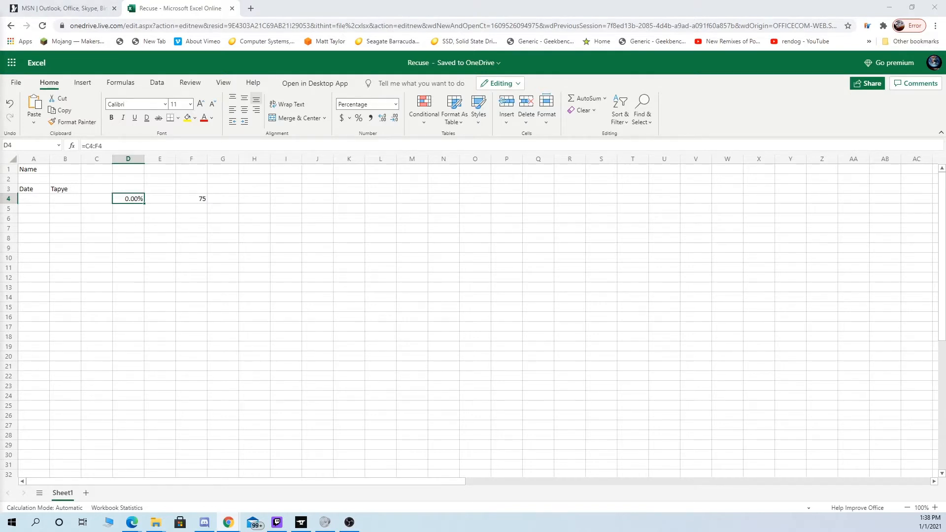
left_click(160, 200)
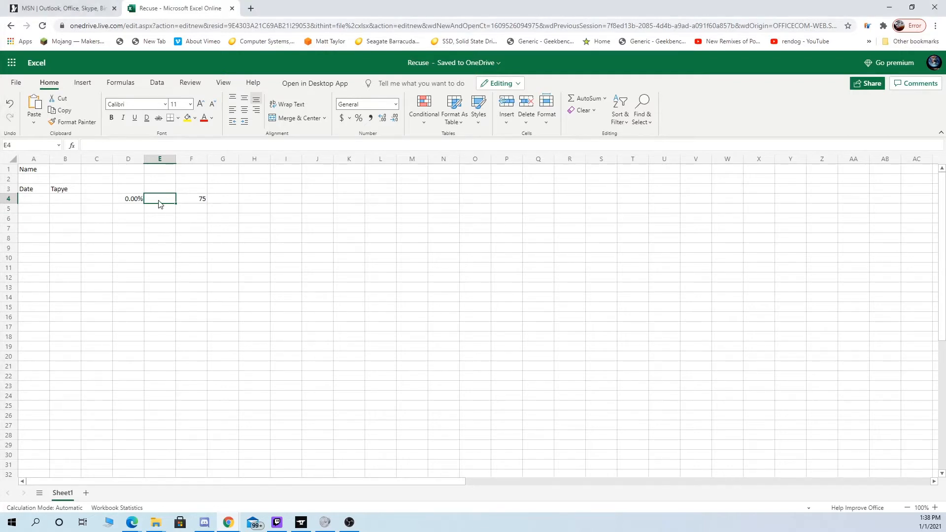
key("F2")
key("Escape")
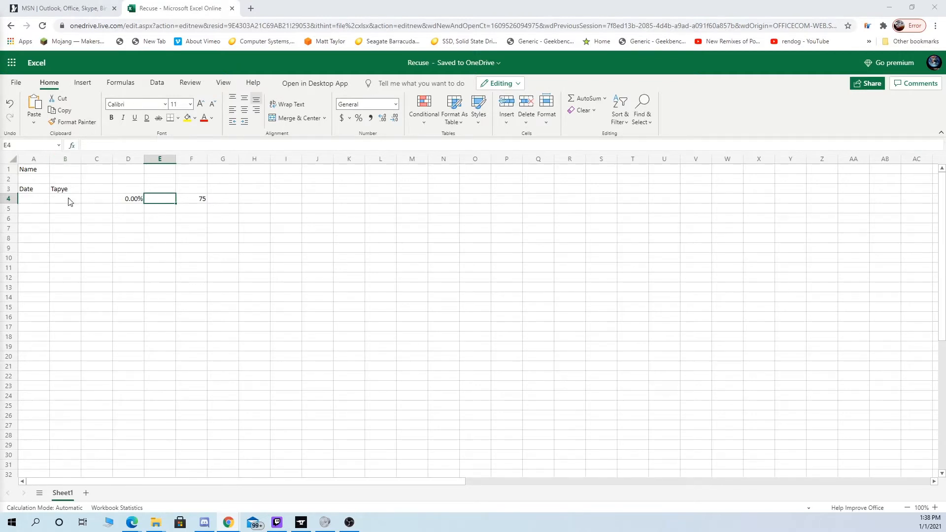
- Enter 15% in cell C4
left_click(106, 202)
type("15")
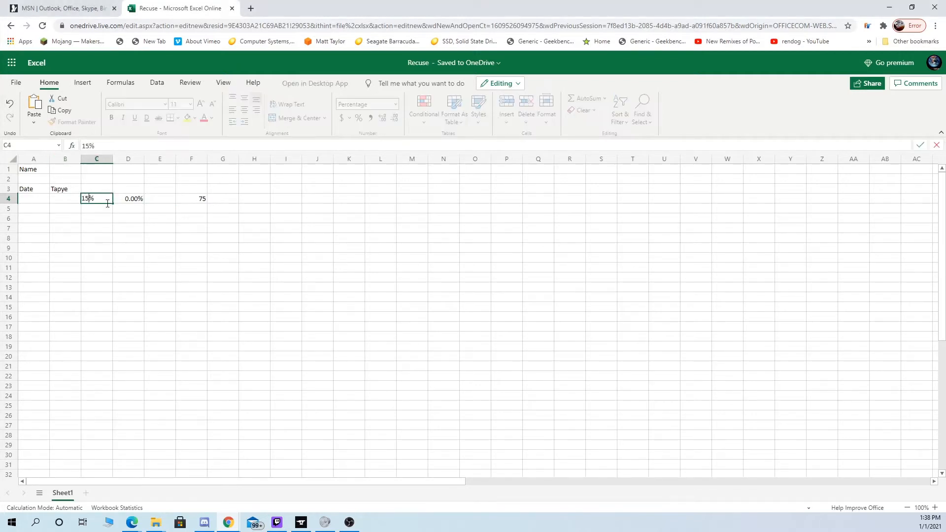
key("Tab")
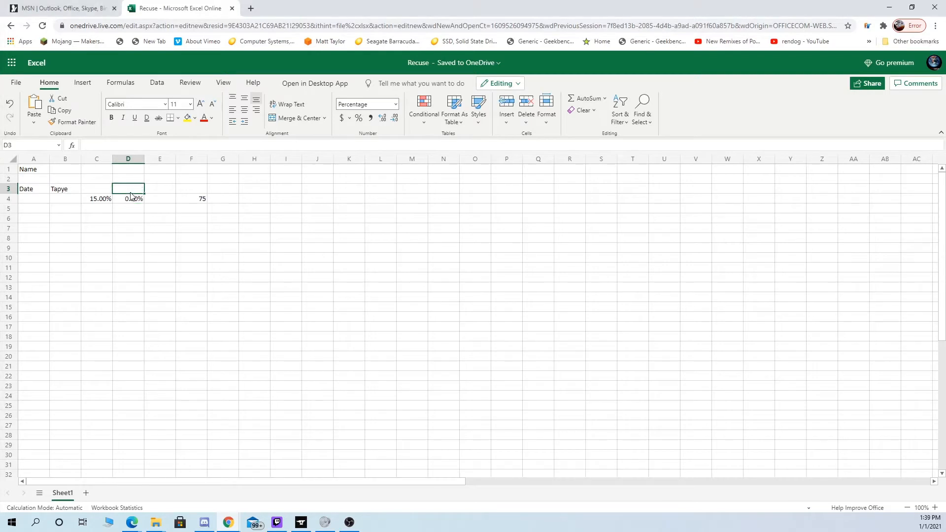
- Change the format of formula cell D4 to General and then to Number
left_click(378, 101)
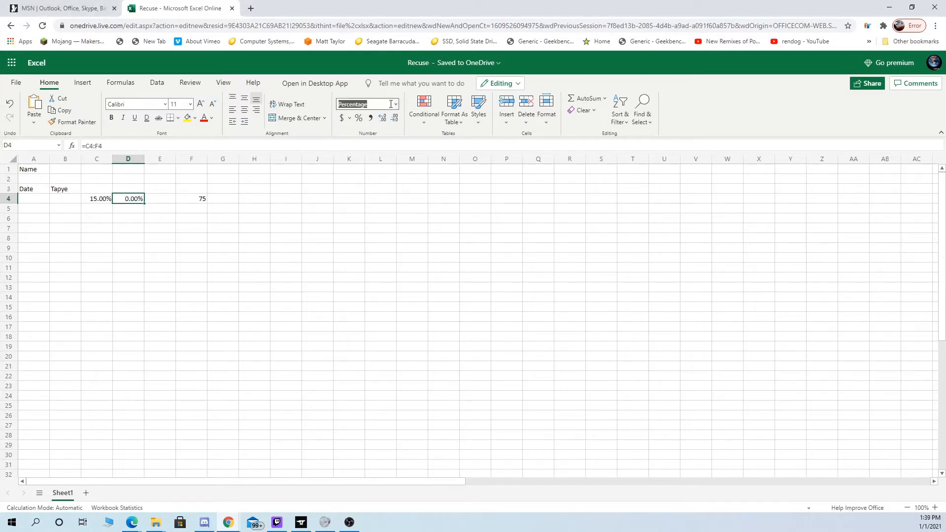
left_click(366, 117)
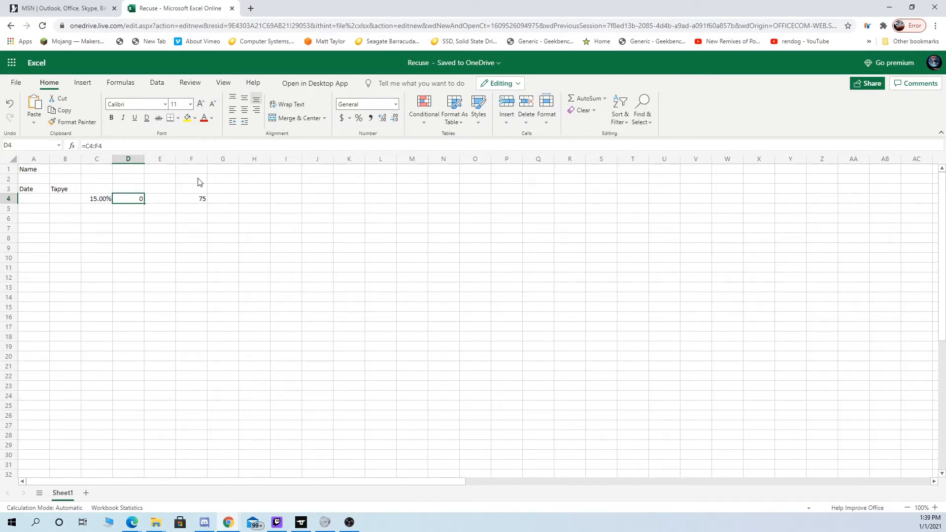
left_click(394, 105)
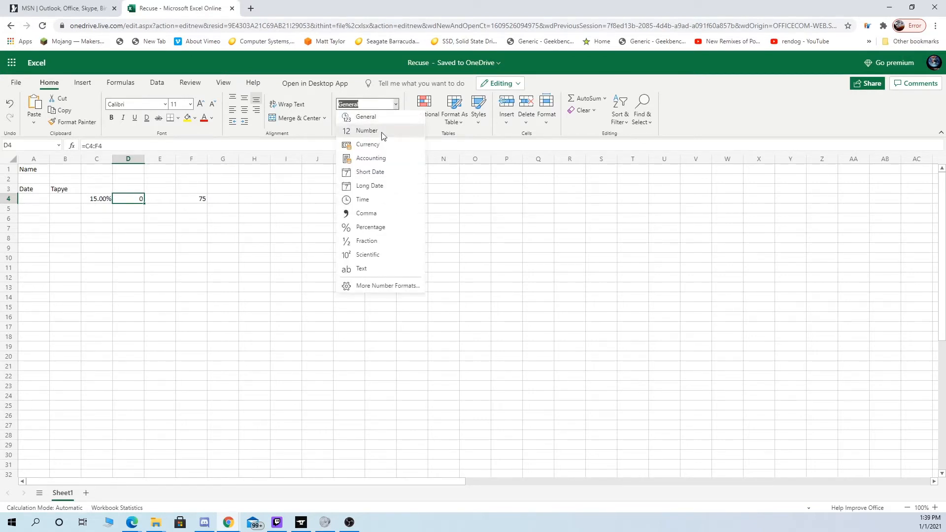
left_click(382, 132)
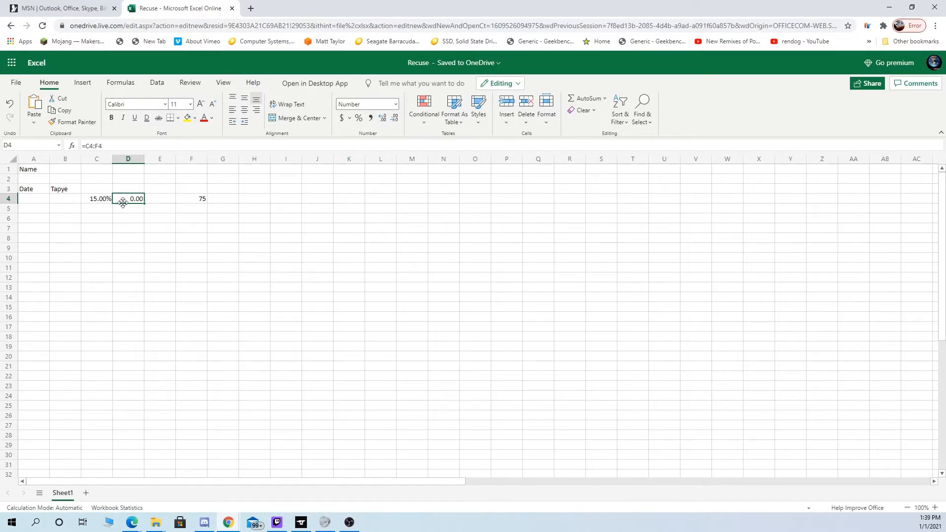
left_click(94, 203)
left_click(126, 202)
left_click(99, 203)
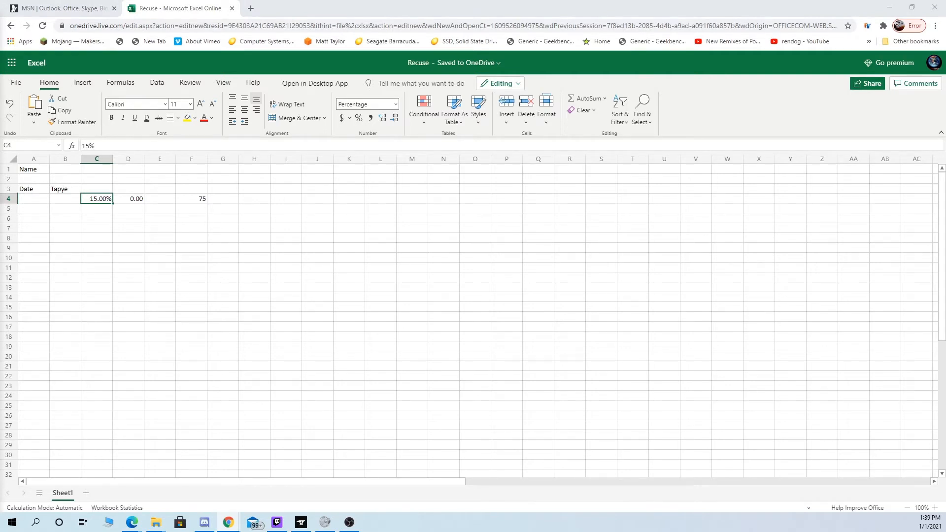
left_click(129, 199)
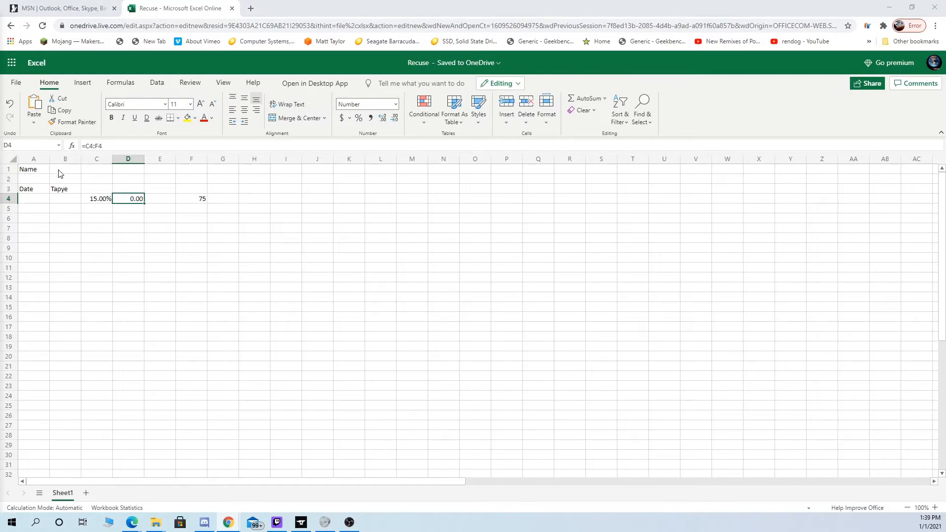
- Apply the Number format to the empty cell E4
left_click(153, 199)
left_click(396, 104)
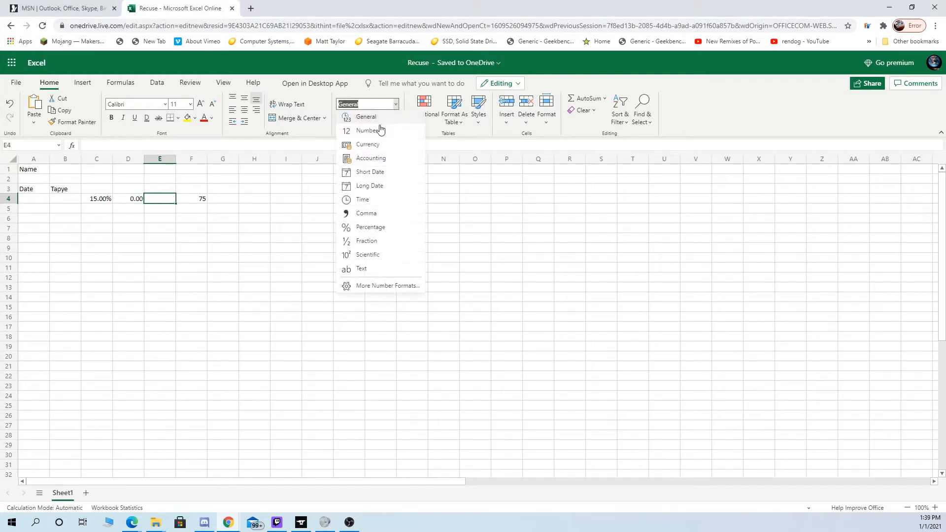
left_click(380, 130)
- Try the Number format on cell F4, then return the cell to the General format
left_click(185, 200)
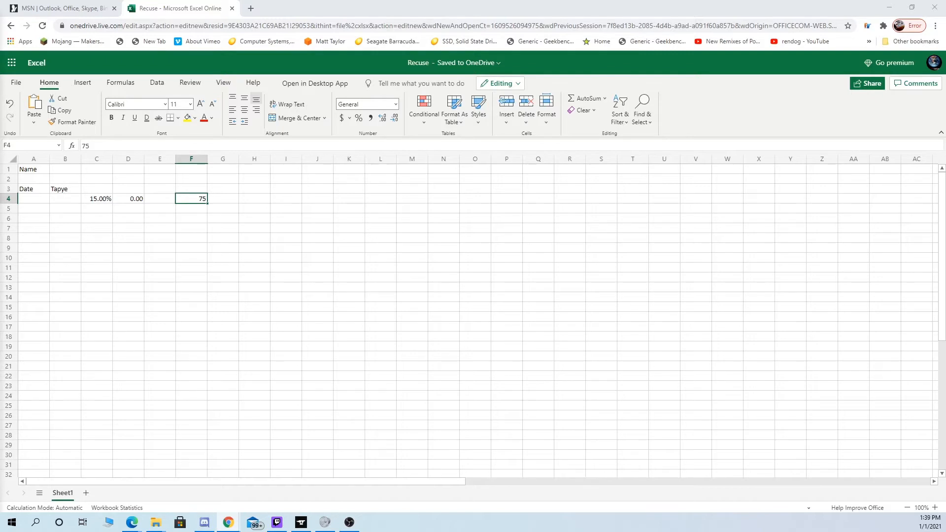
left_click(396, 105)
left_click(374, 129)
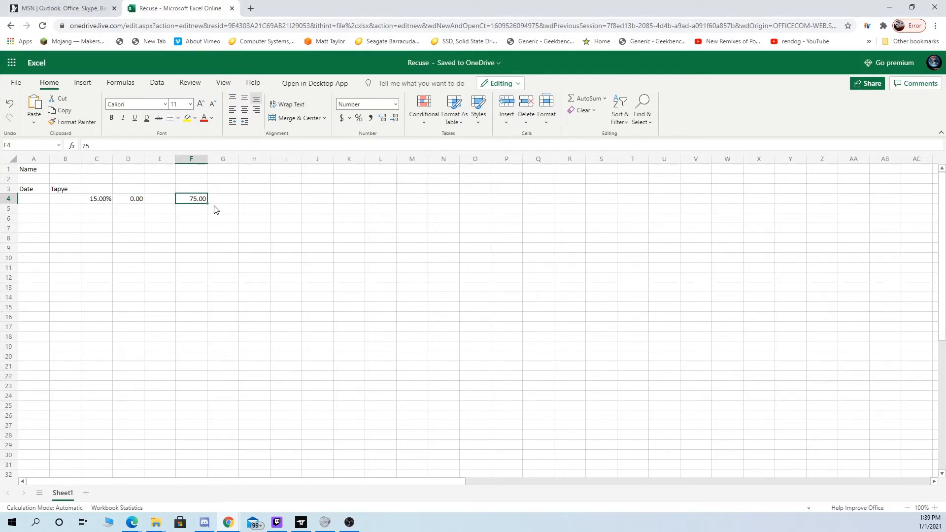
left_click(395, 104)
left_click(378, 118)
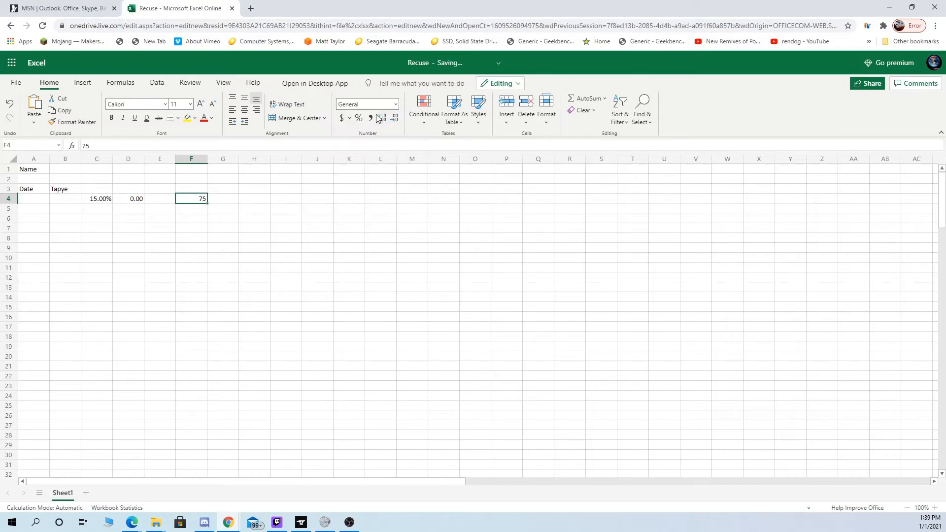
left_click(222, 199)
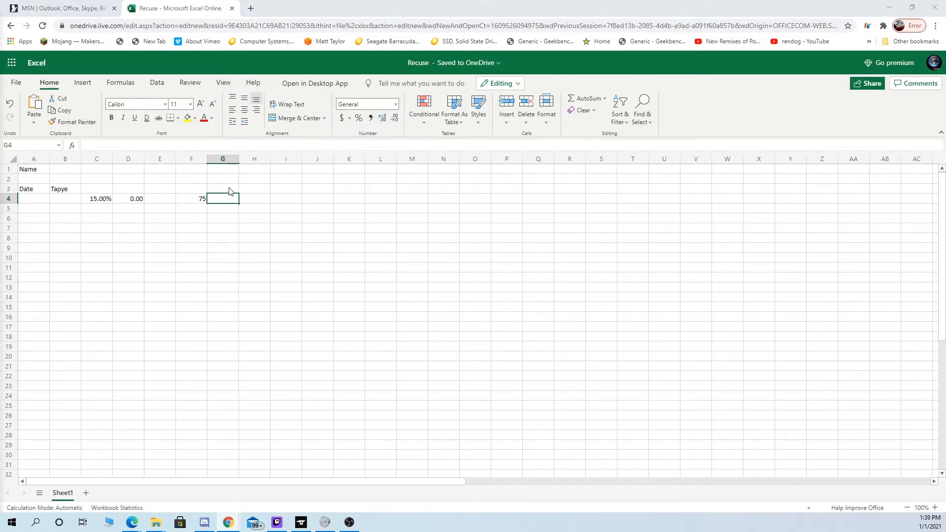
left_click(249, 200)
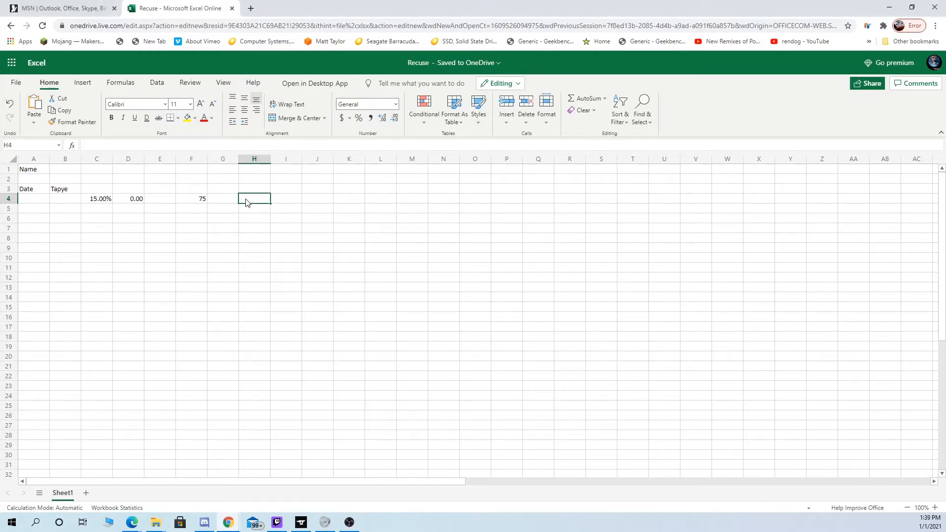
- Enter 450 in cell H4
type("1")
key("BackSpace")
type("450")
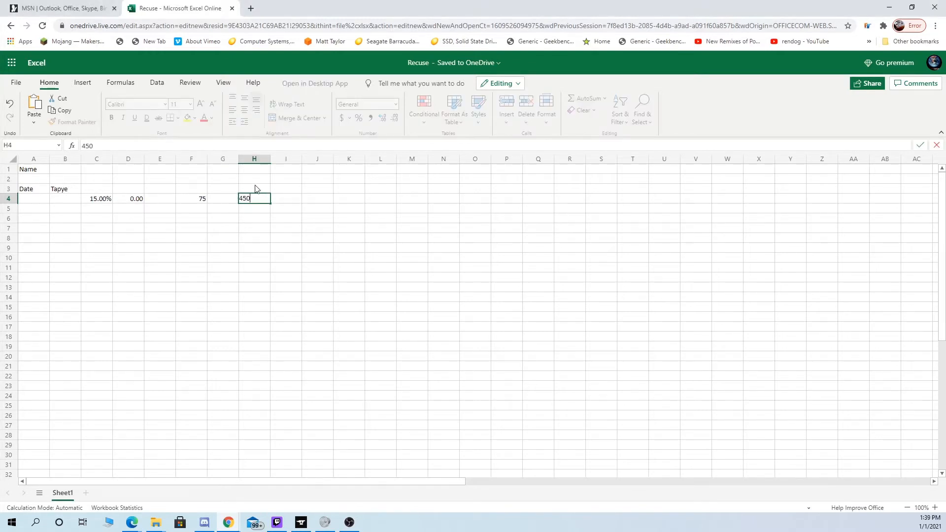
left_click(277, 227)
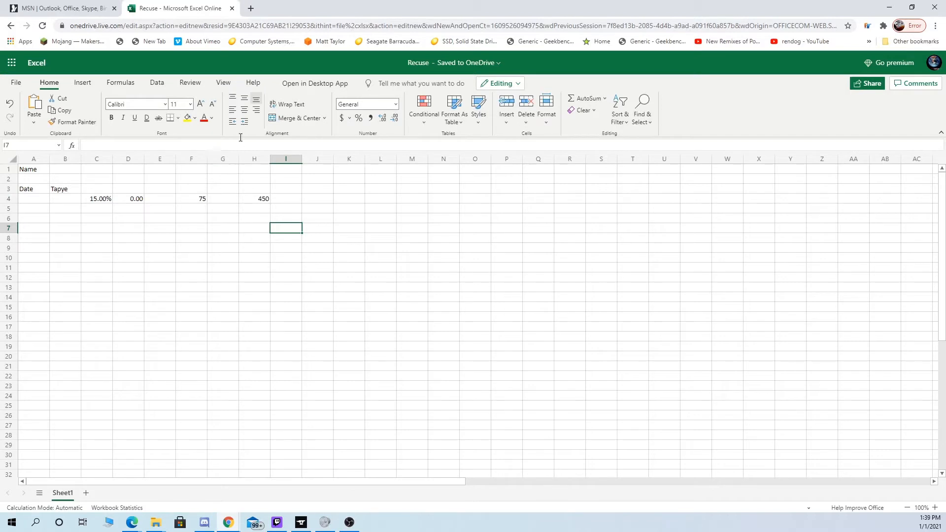
left_click(308, 199)
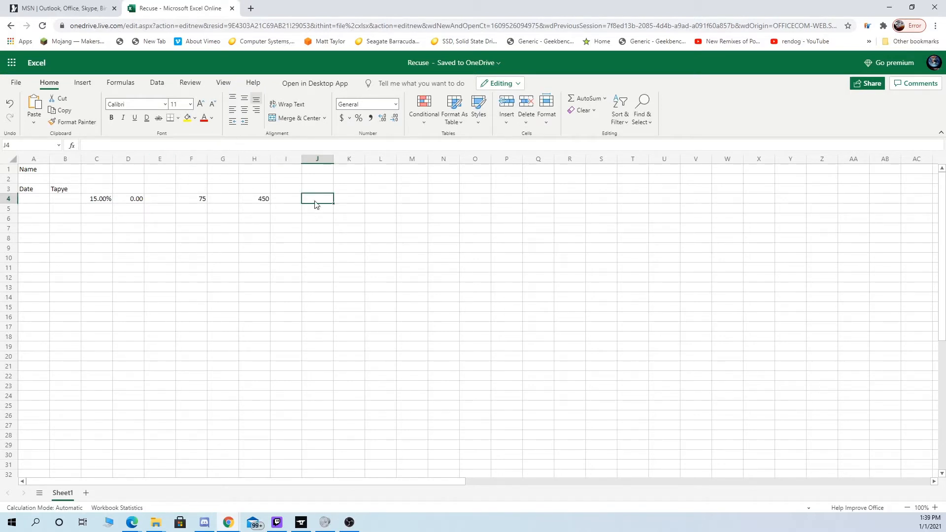
left_click(101, 201)
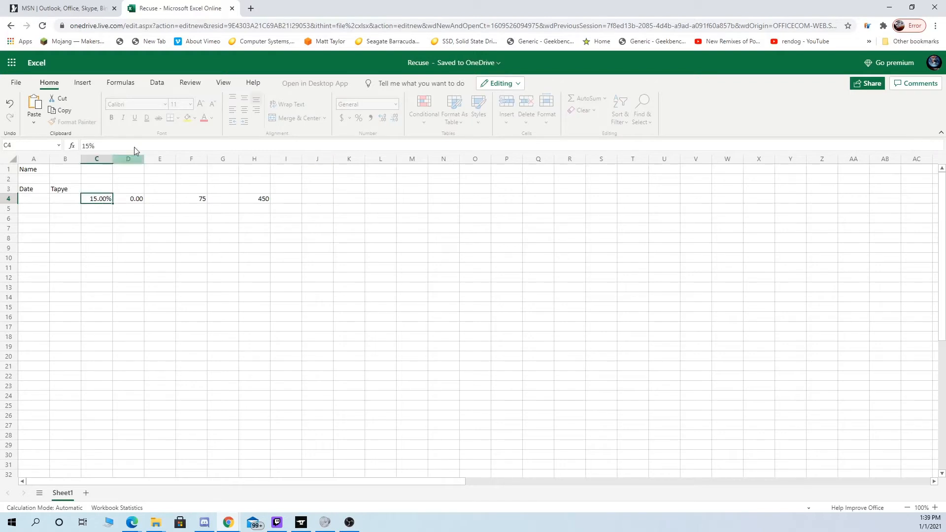
left_click(91, 146)
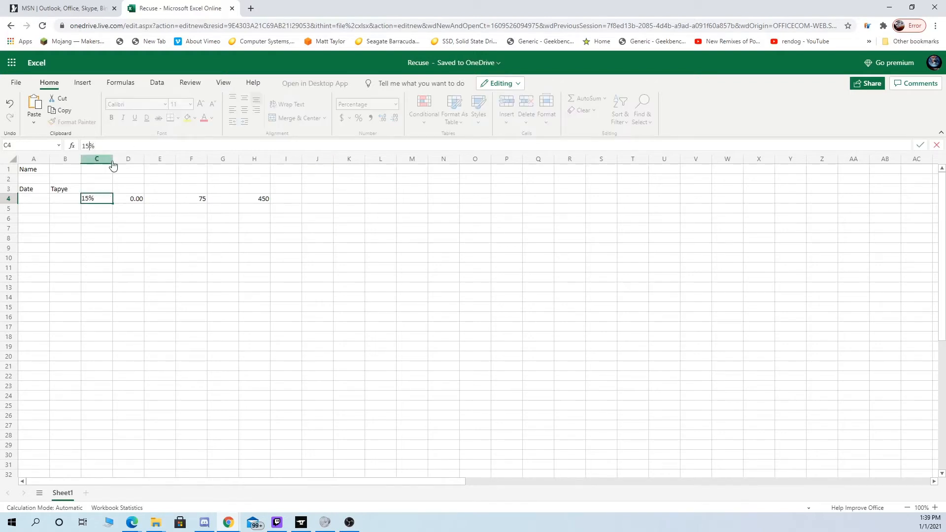
left_click(134, 202)
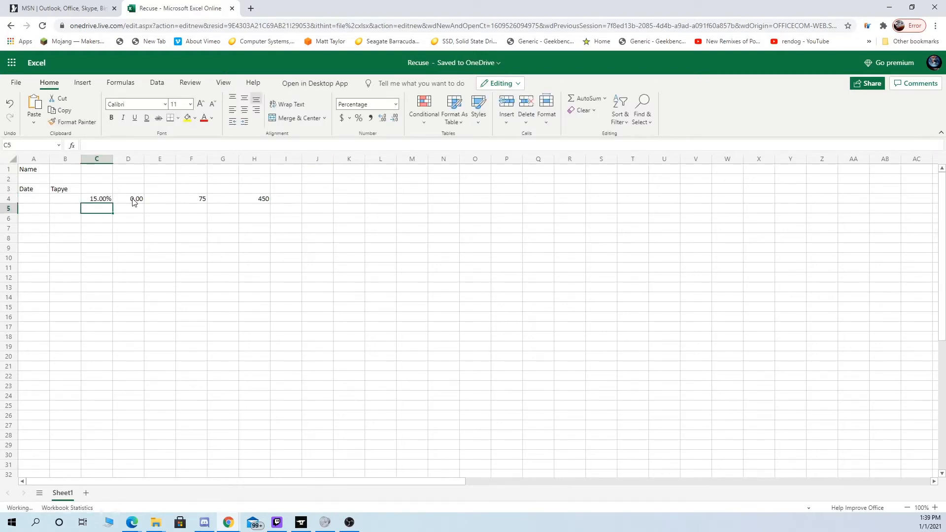
left_click(163, 202)
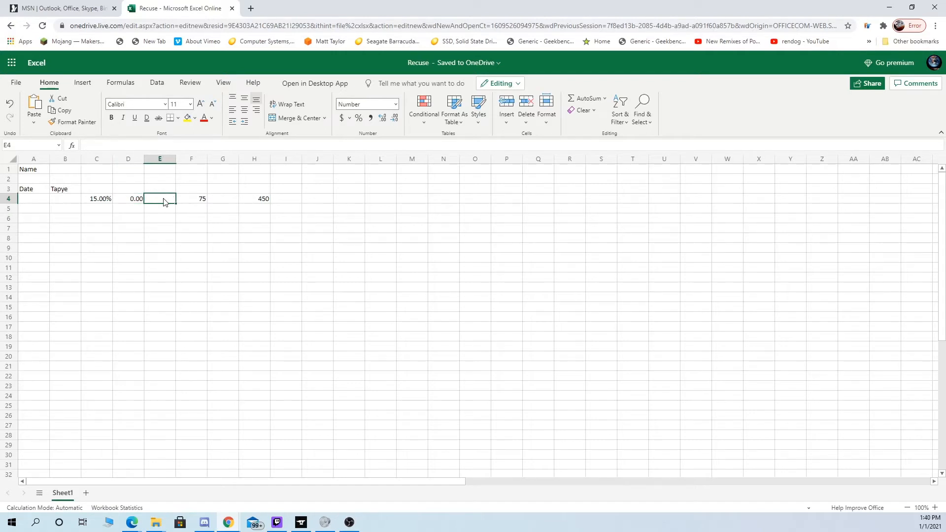
- Try the value 75 in cell E4, then clear the cell again
left_click(228, 204)
key("Left")
key("Left")
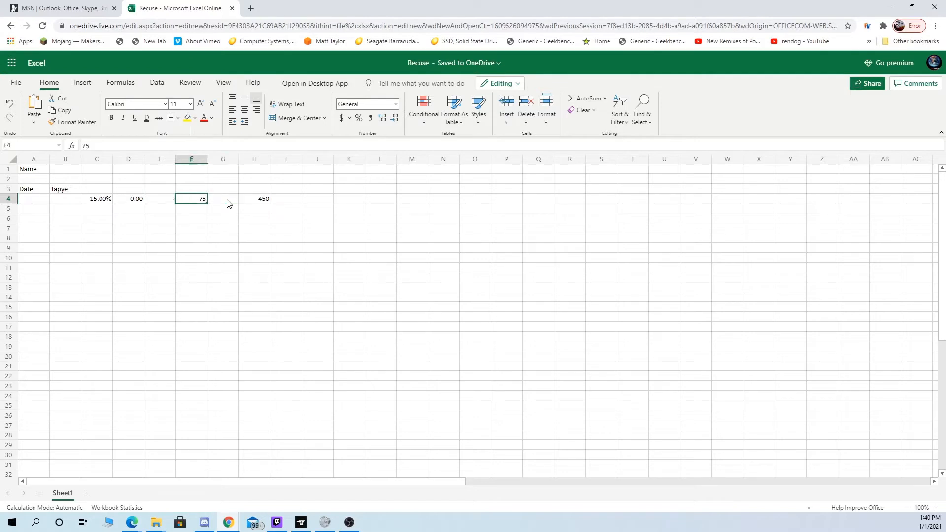
type("75")
key("Return")
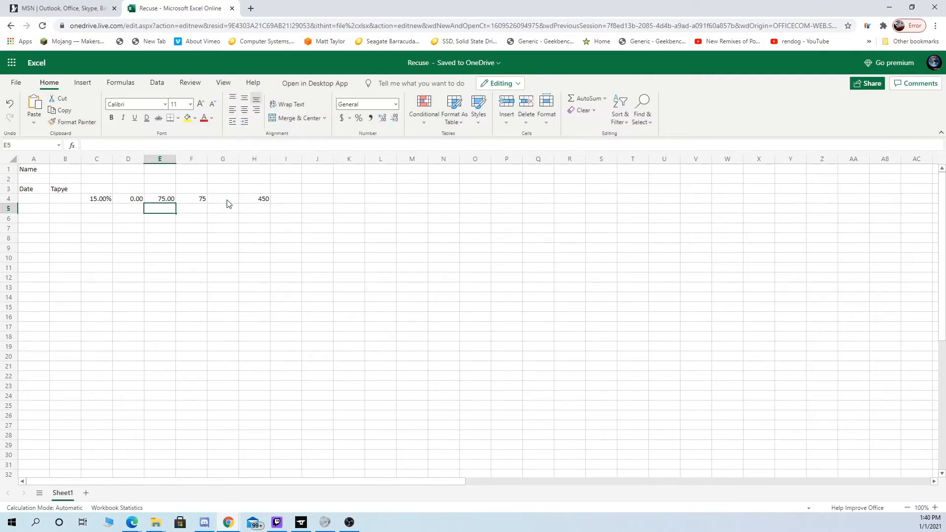
key("Up")
key("Delete")
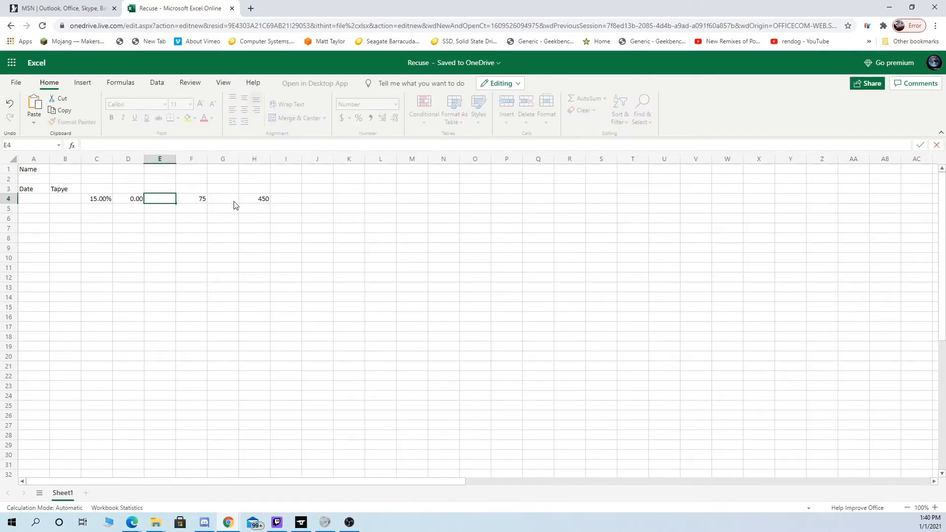
left_click(236, 205)
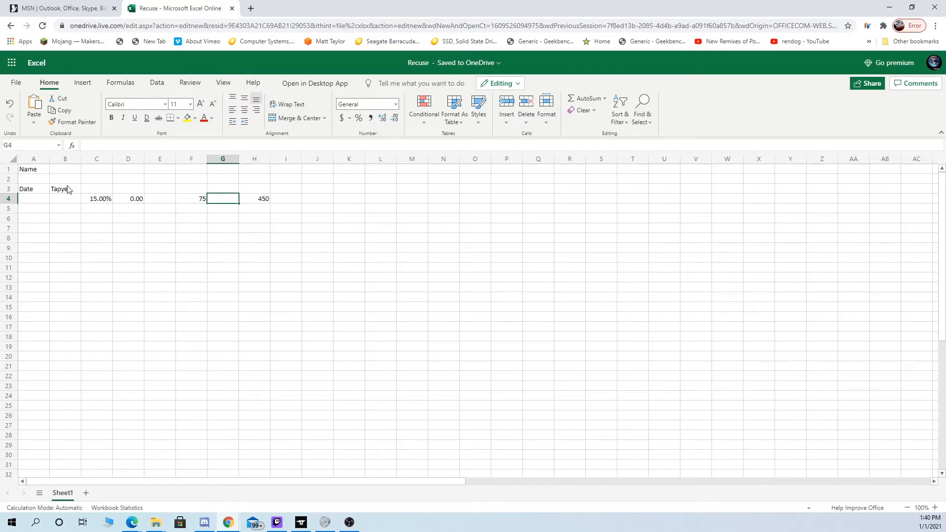
- Change the formula in cell D4 to =C4*F4 so it multiplies the percentage by the value in F4
left_click(100, 202)
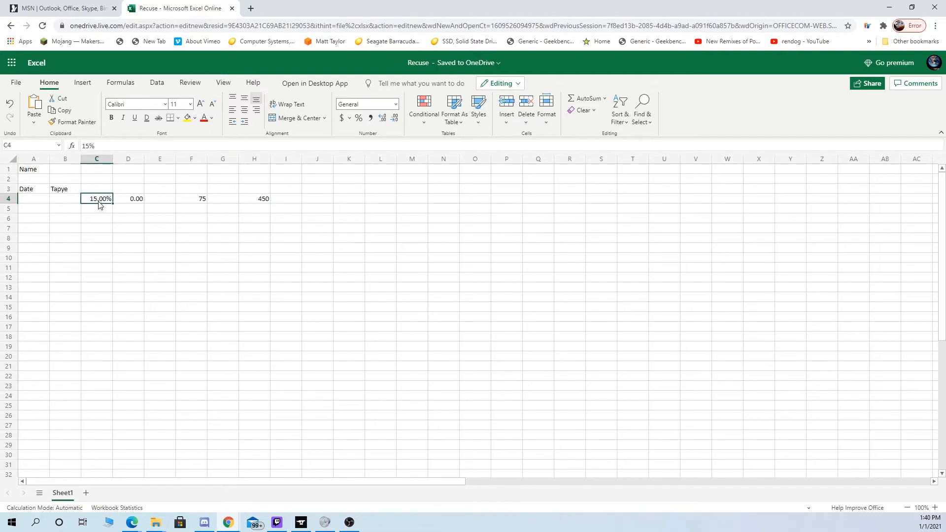
left_click(129, 204)
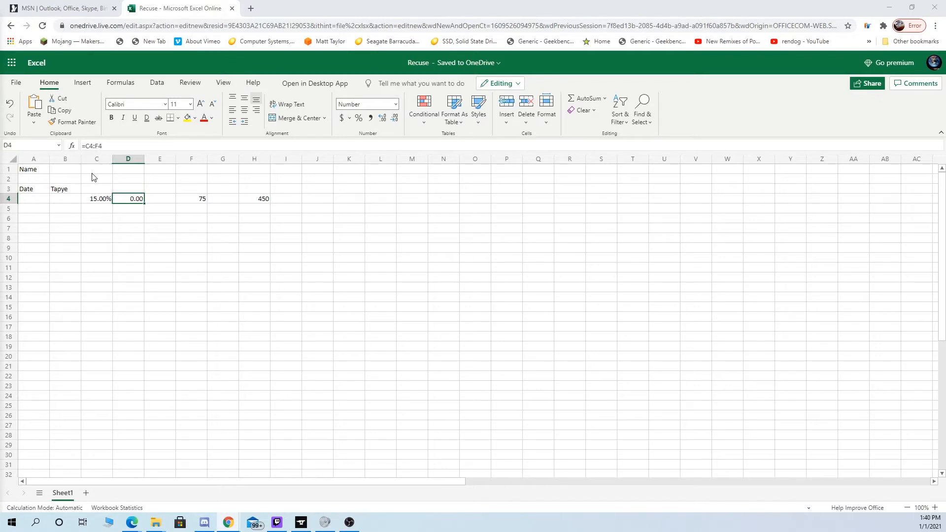
left_click(97, 145)
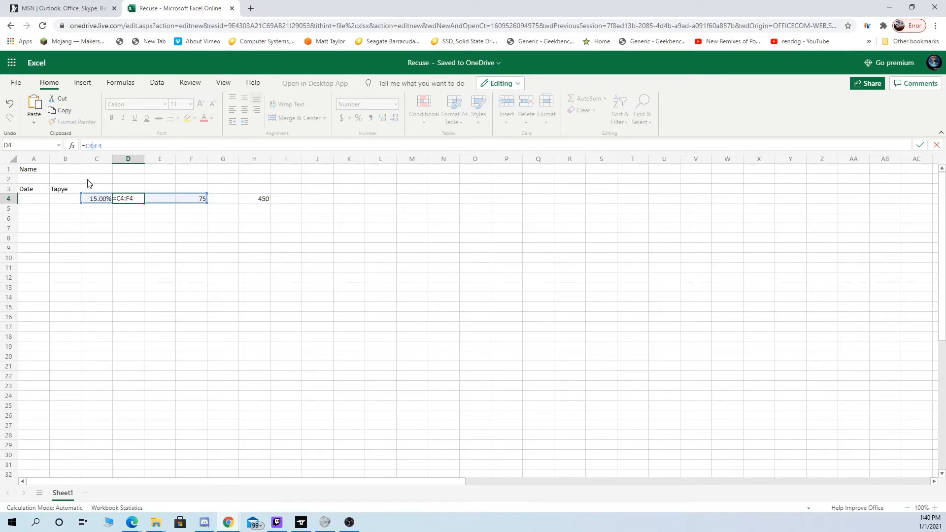
type("*")
key("Return")
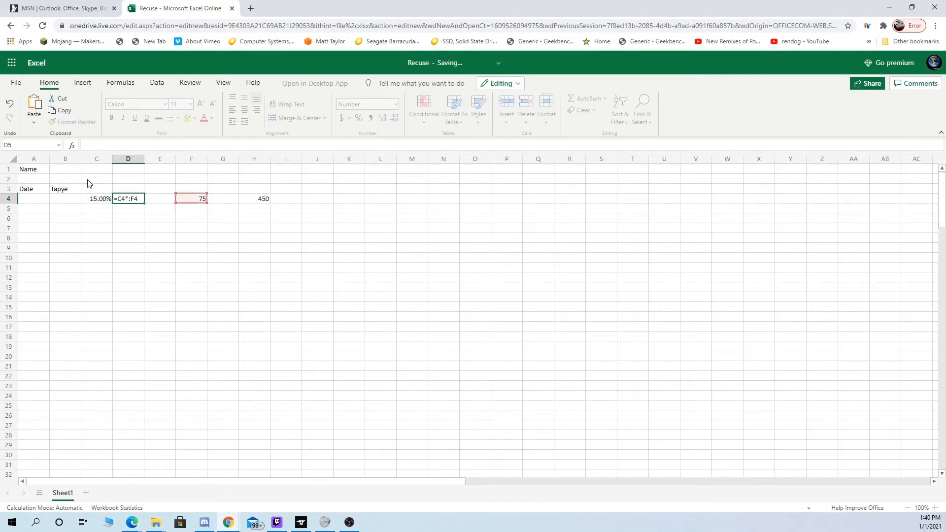
key("Down")
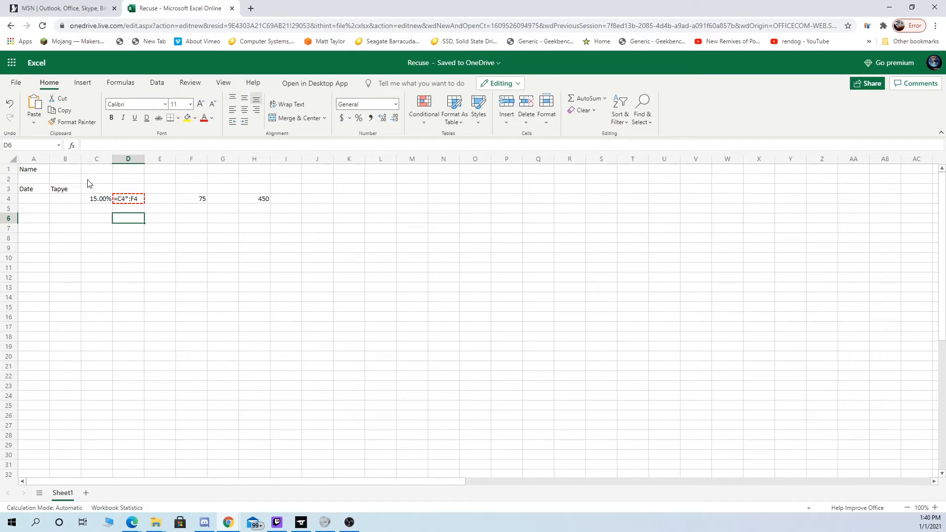
key("Up")
key("Up")
left_click(121, 146)
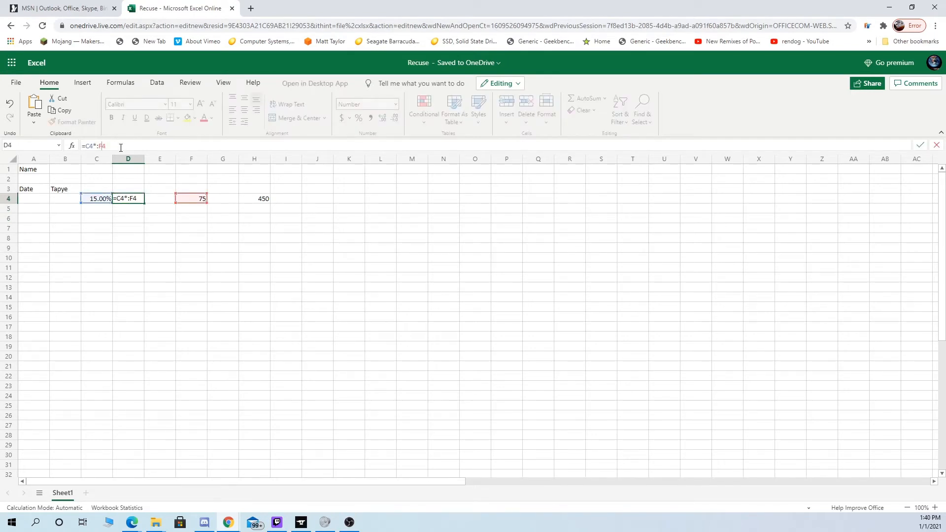
key("BackSpace")
key("Return")
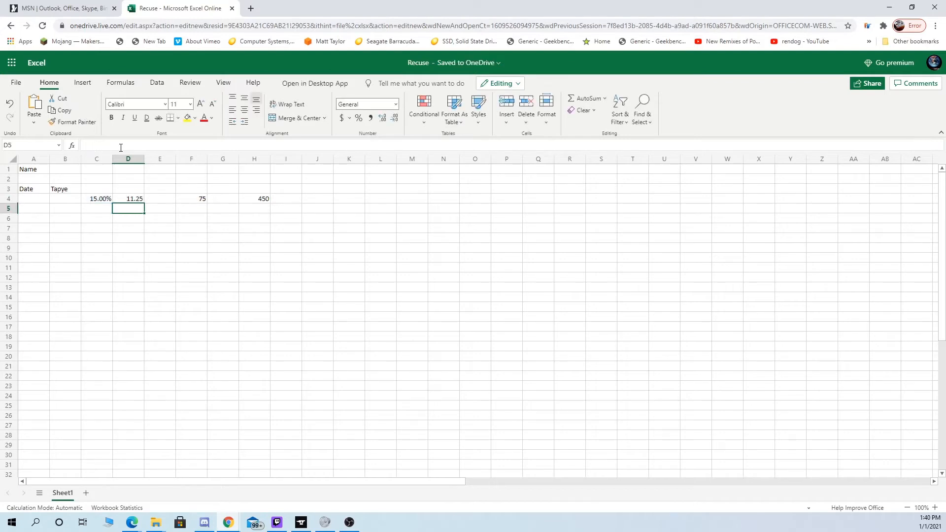
- Change the percentage in cell C4 to 15.5%
key("Up")
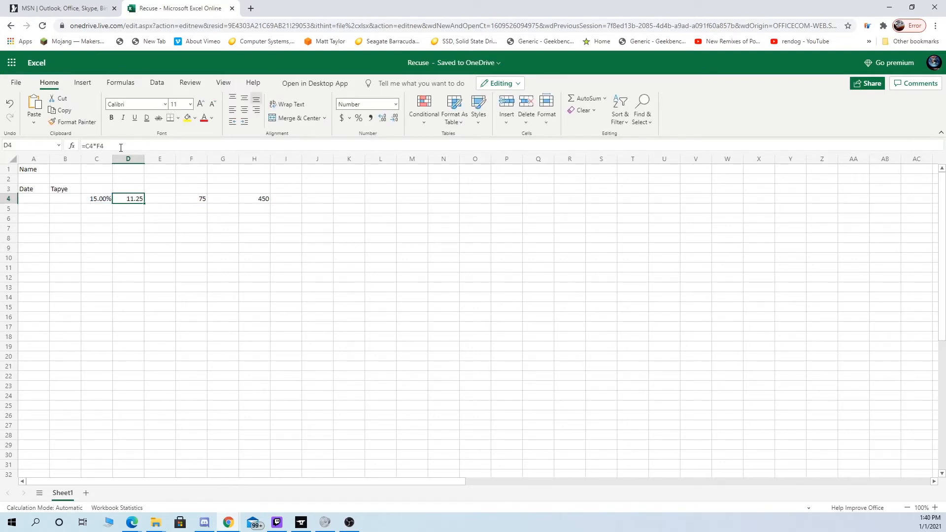
key("Left")
key("Left")
key("Right")
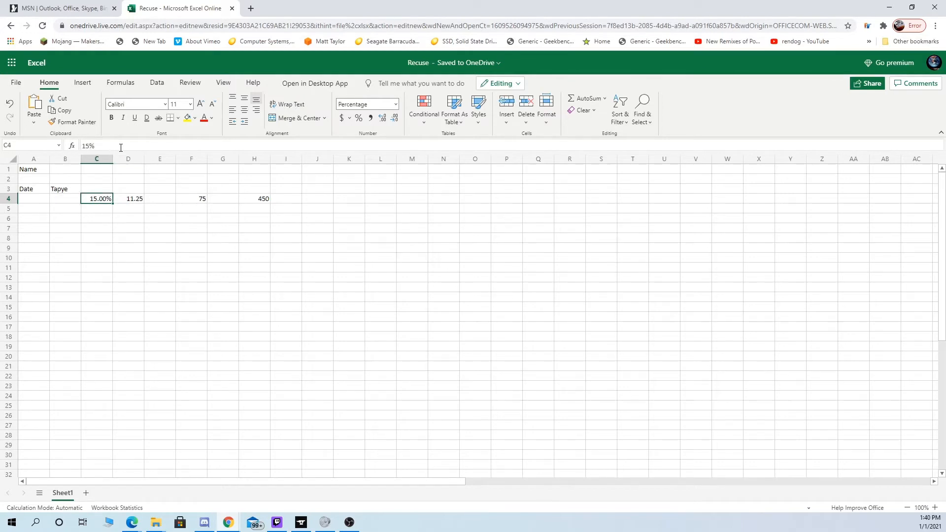
type("15.5")
key("Return")
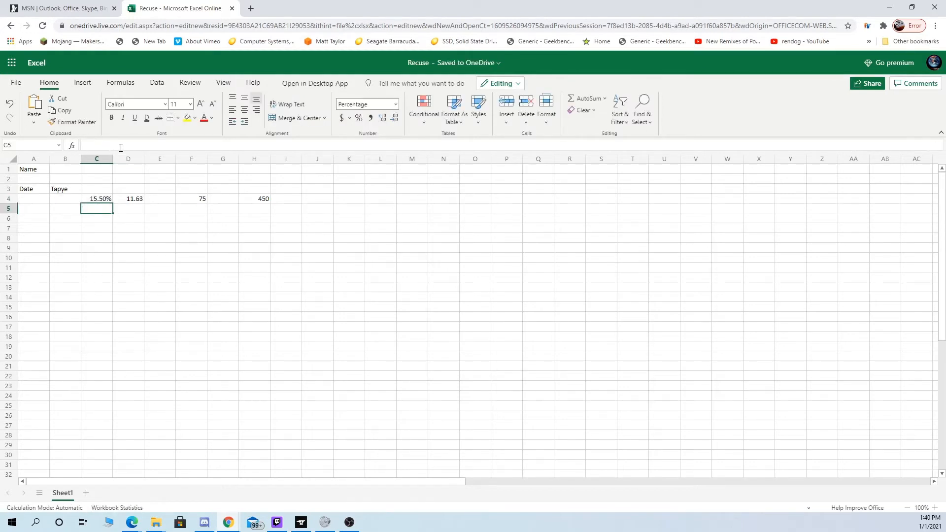
- Try starting a formula with =r in cell E4 and browse the suggested functions for a rounding function
key("Right")
key("Up")
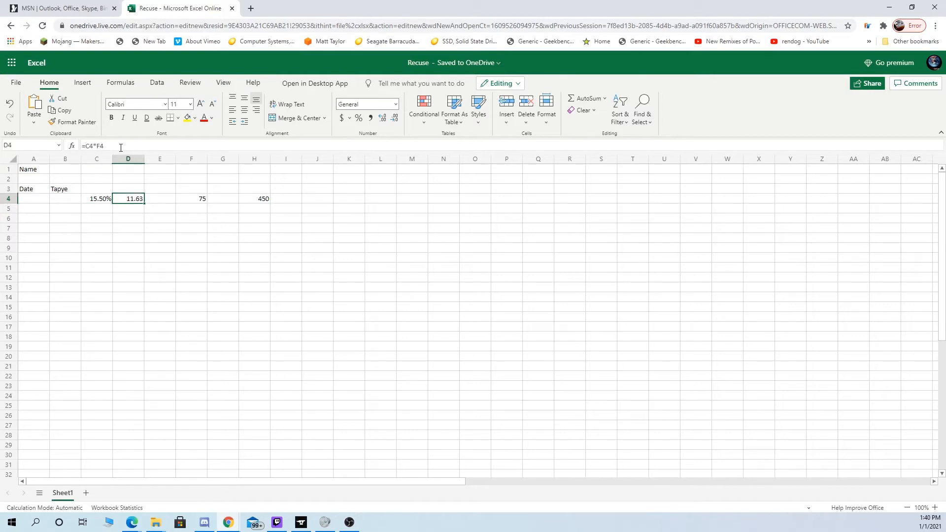
key("Right")
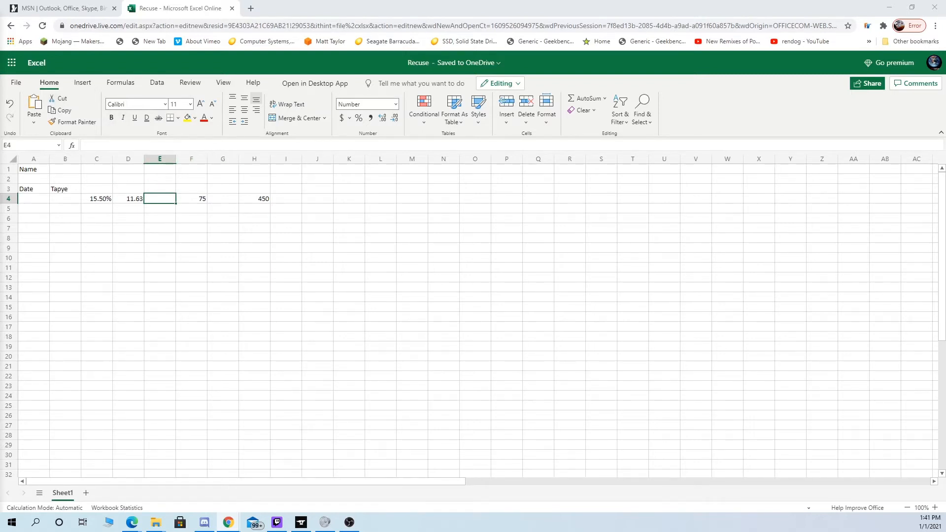
key("F2")
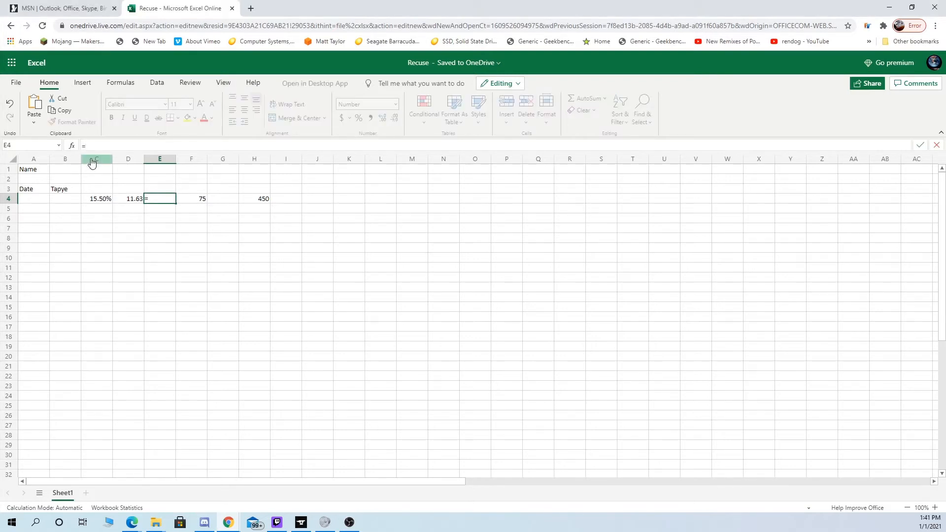
type("=r")
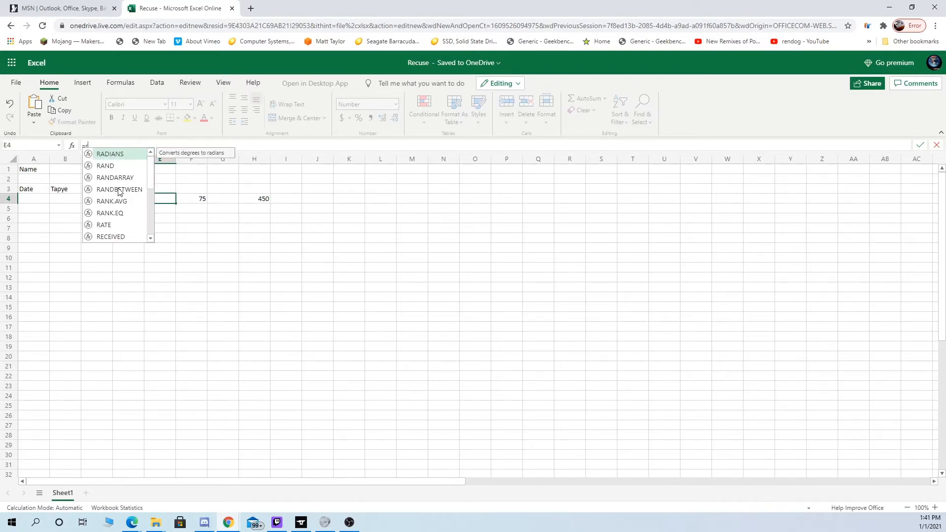
scroll(123, 217, "down", 3)
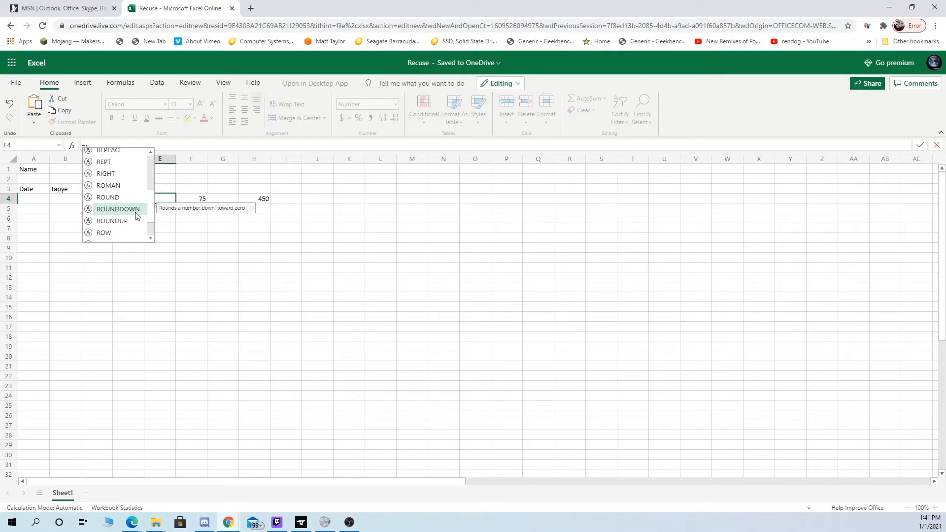
left_click(104, 146)
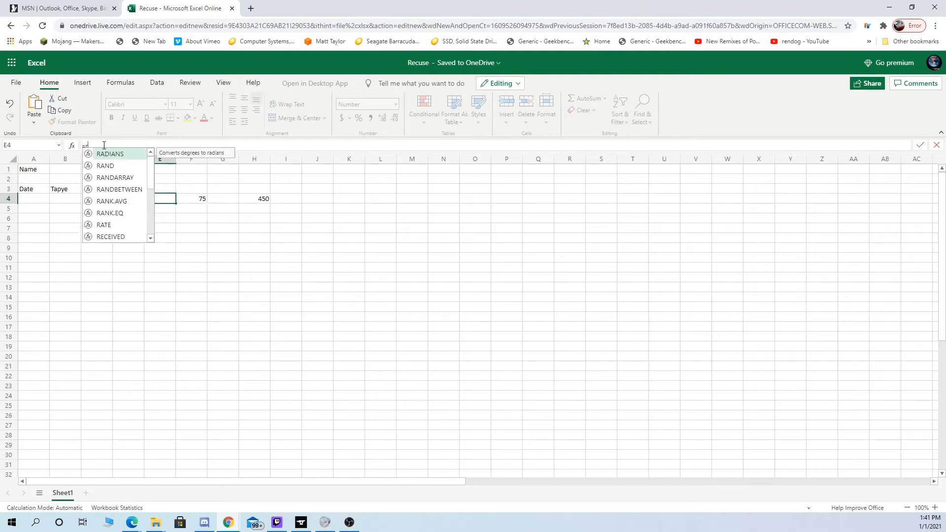
scroll(123, 200, "down", 4)
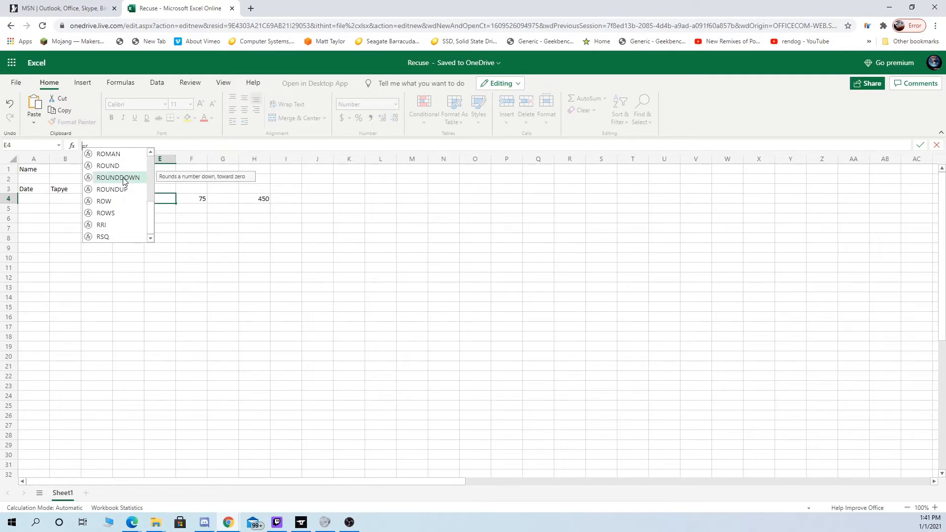
key("Return")
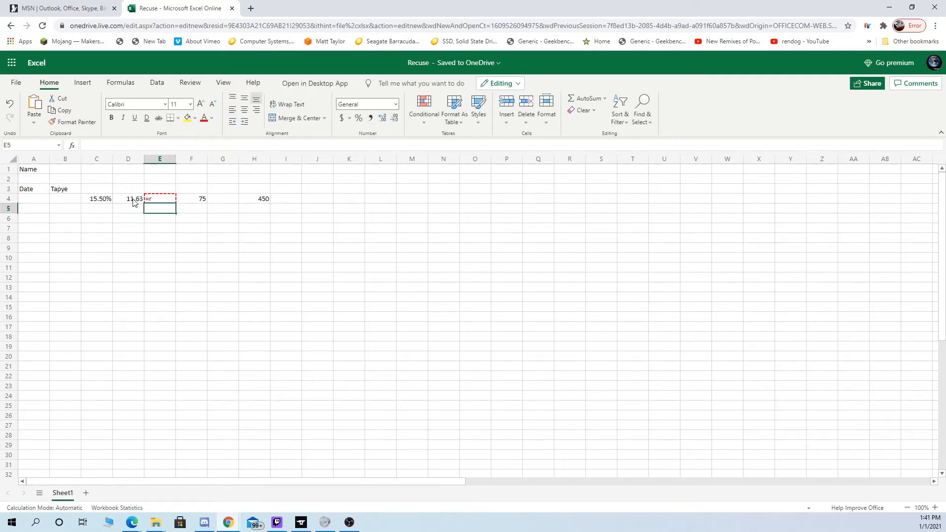
- Reopen the unfinished formula in cell E4 and look through the suggested functions for the ROUND variants
key("Left")
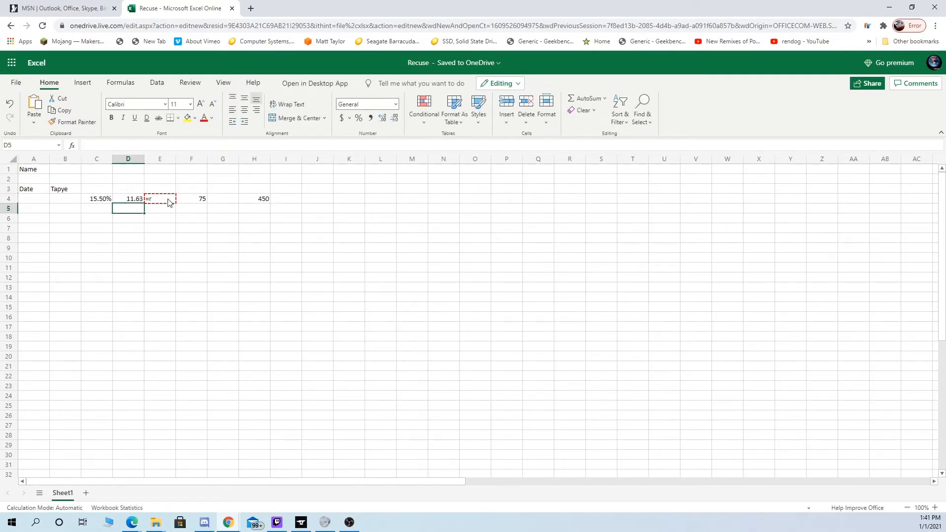
left_click(169, 202)
left_click(117, 146)
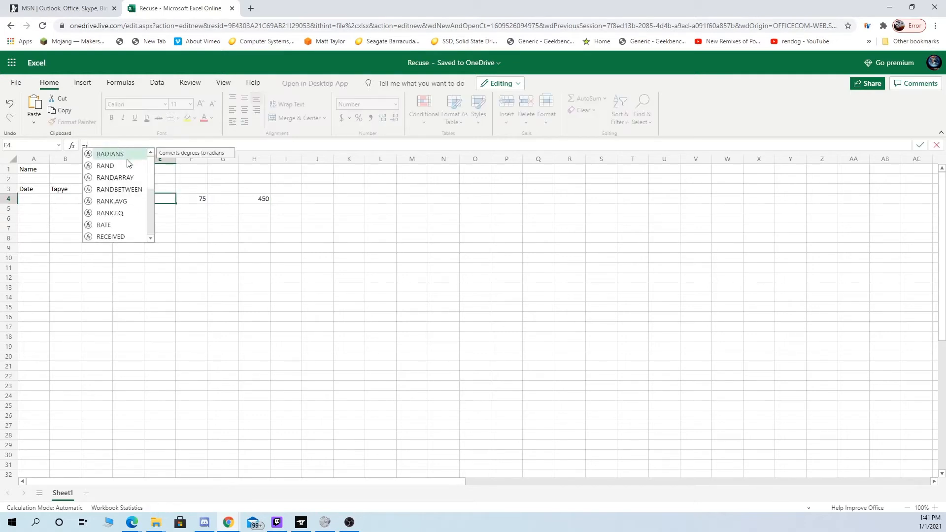
key("BackSpace")
scroll(139, 215, "down", 5)
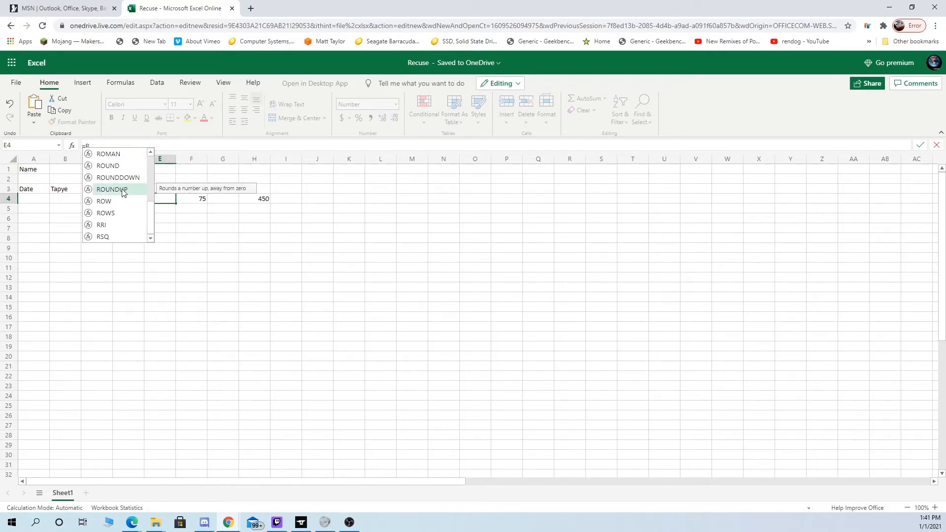
key("BackSpace")
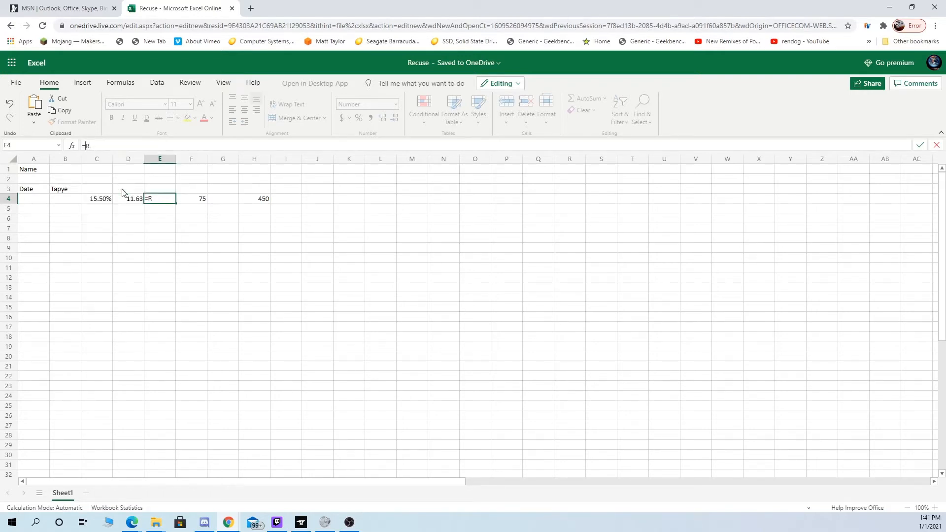
- Extend the formula in cell E4 with the ROUNDDOWN function and a reference to D4, giving =ROUNDDOWN(D4
type("R")
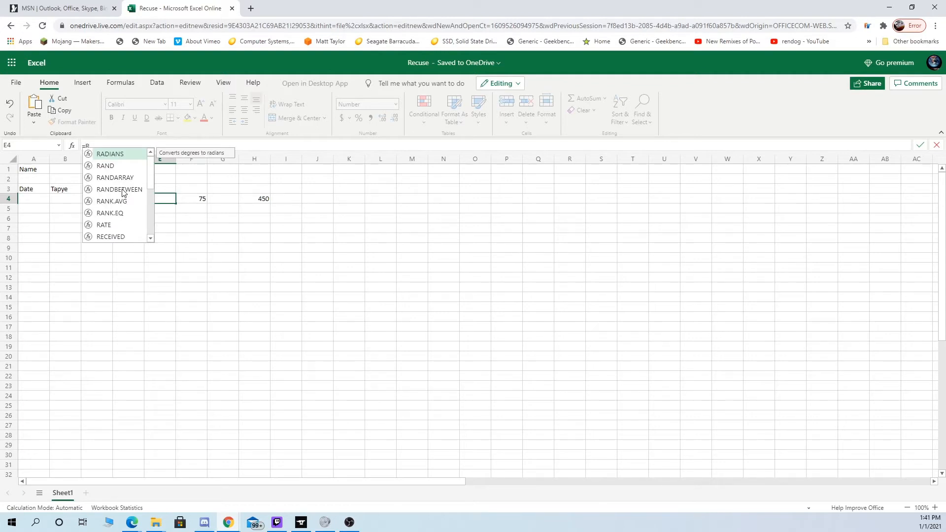
type("ou")
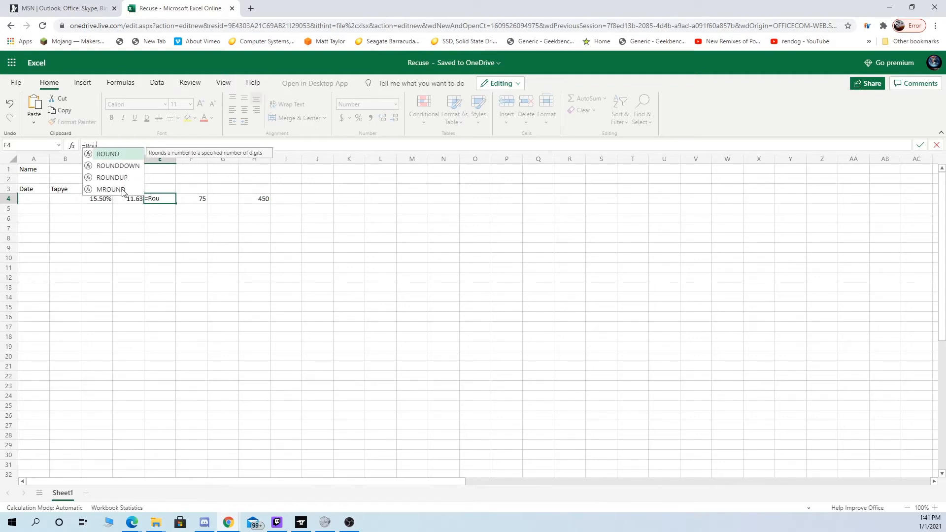
type("n")
key("Down")
key("Tab")
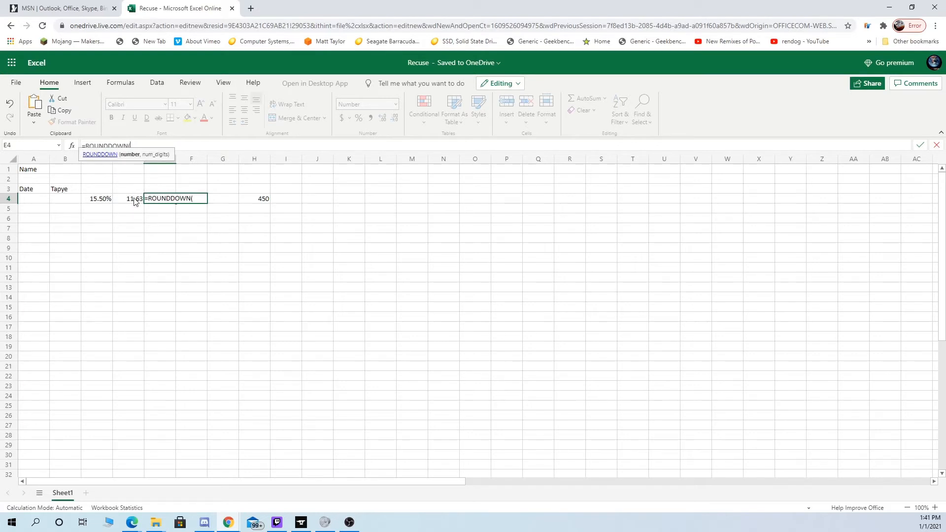
left_click(133, 199)
key("Return")
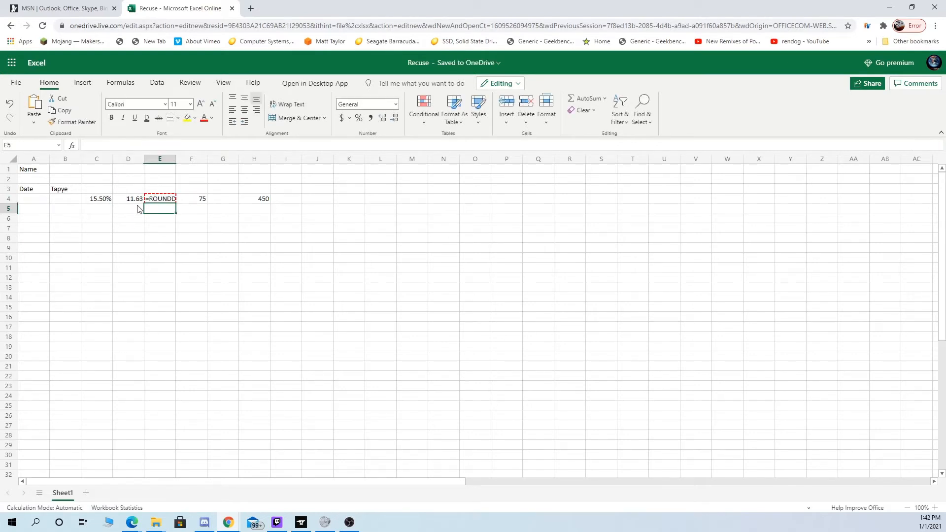
key("Up")
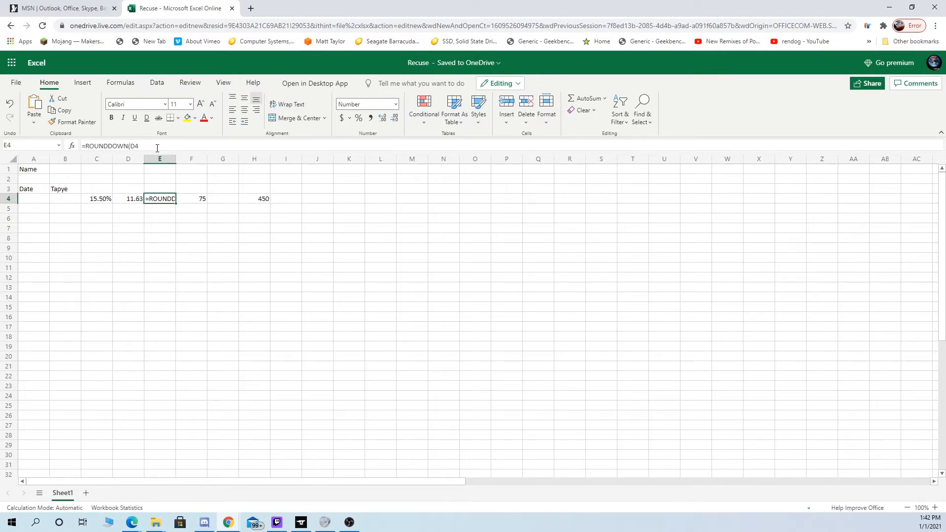
type(")")
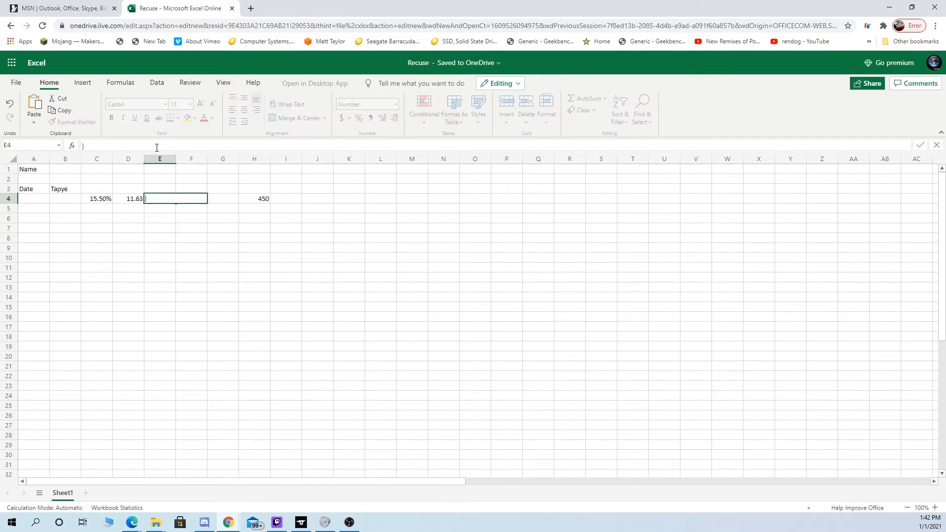
key("Escape")
left_click(155, 233)
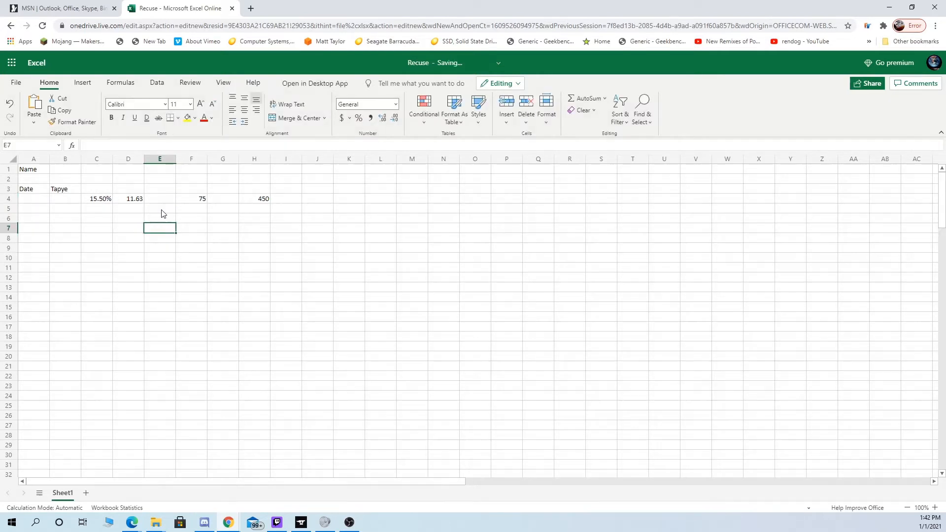
- Complete the formula in cell E4 as =ROUNDDOWN(D4,) with a closing parenthesis and an empty digits argument
left_click(160, 199)
left_click(150, 147)
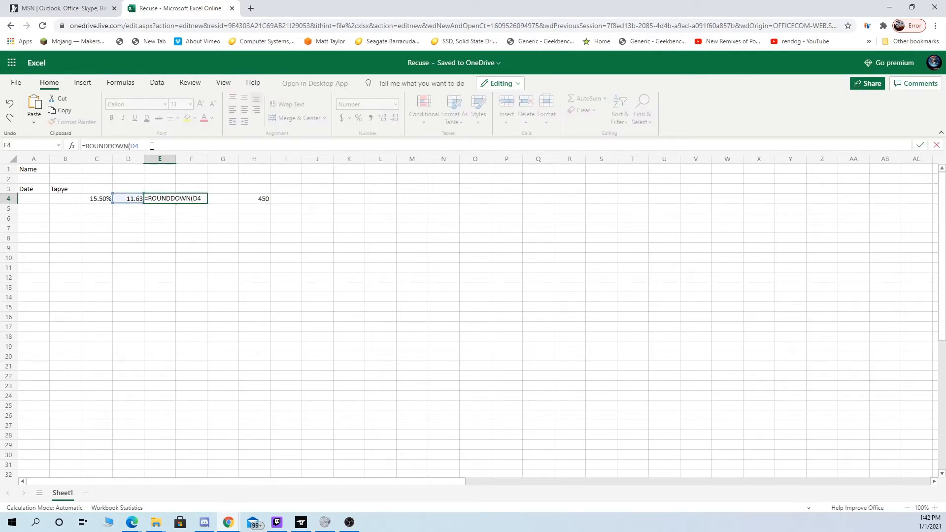
type(")")
key("Return")
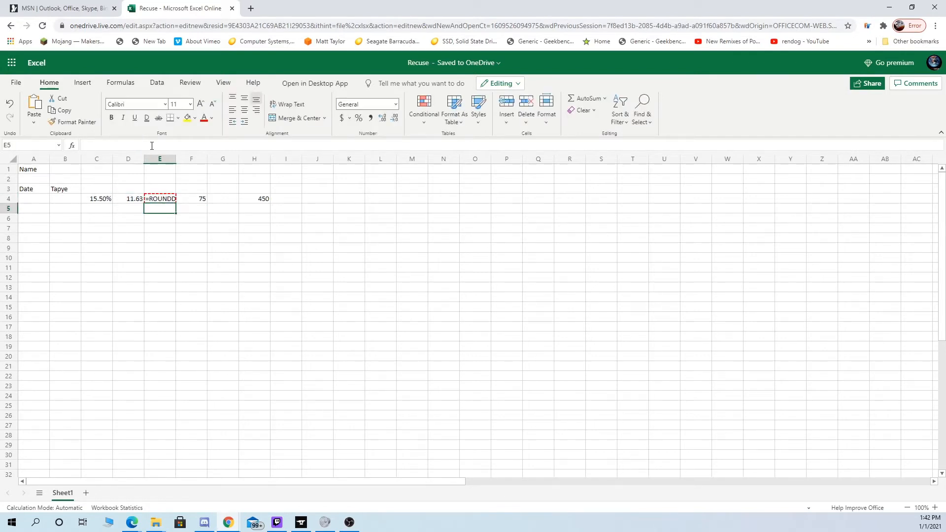
key("Up")
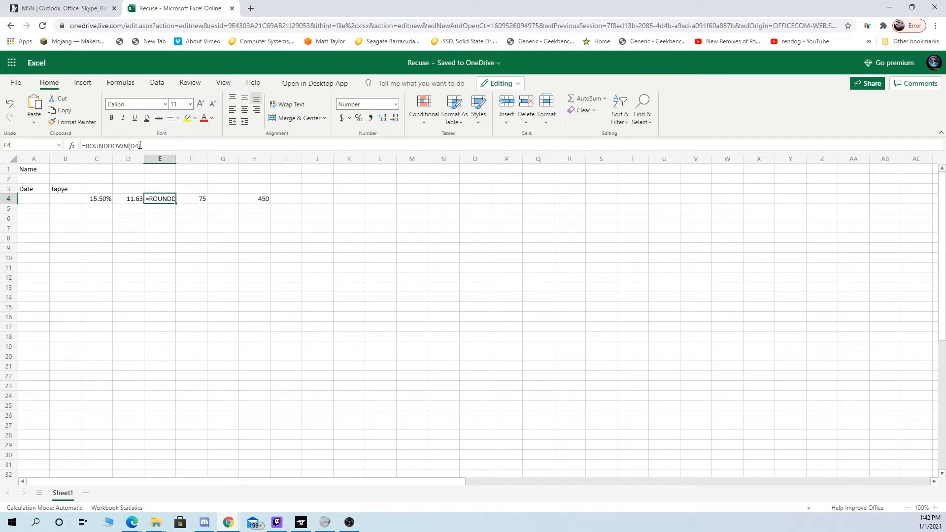
left_click(139, 146)
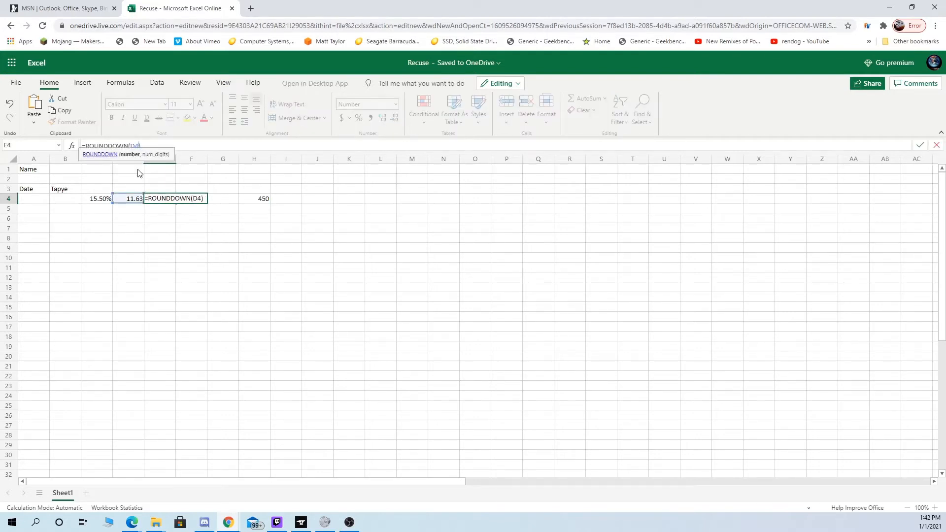
key("Return")
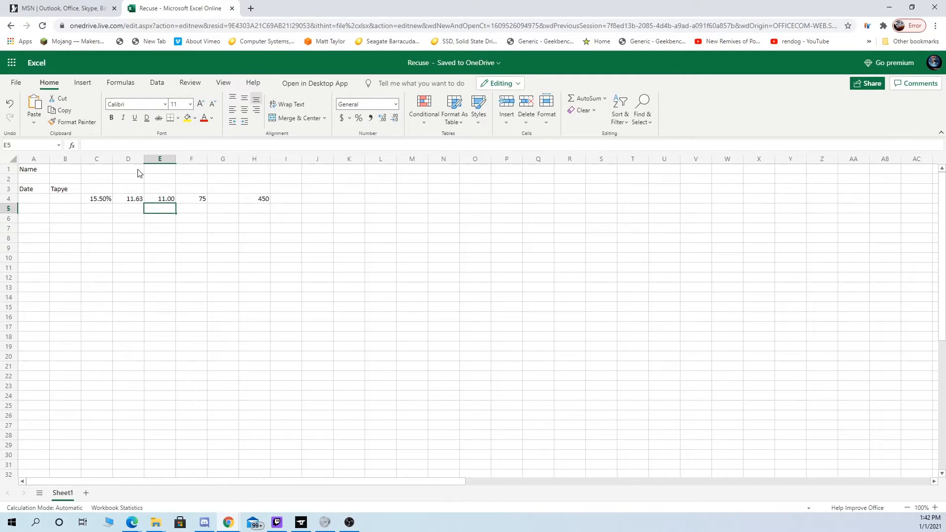
- Reduce the number format of the rounded value in cell E4 to no decimal places
left_click(171, 200)
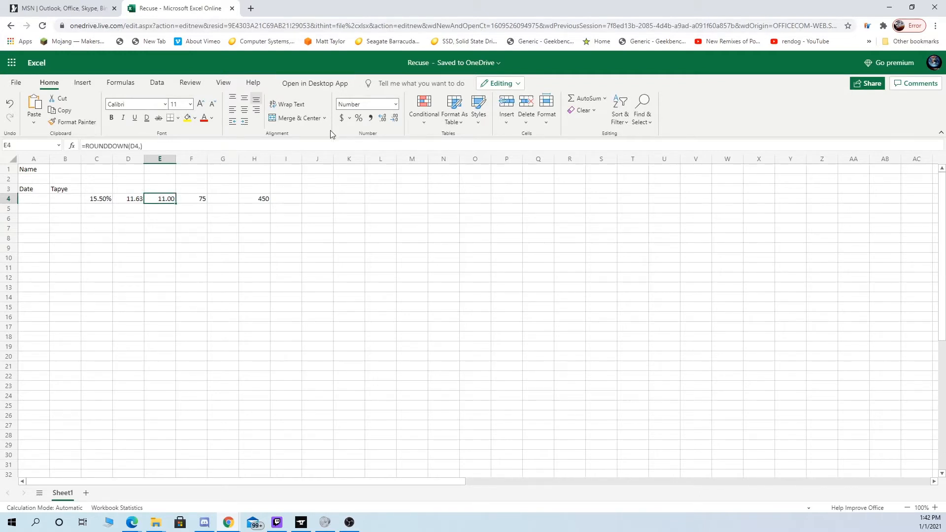
left_click(395, 118)
left_click(394, 119)
left_click(252, 238)
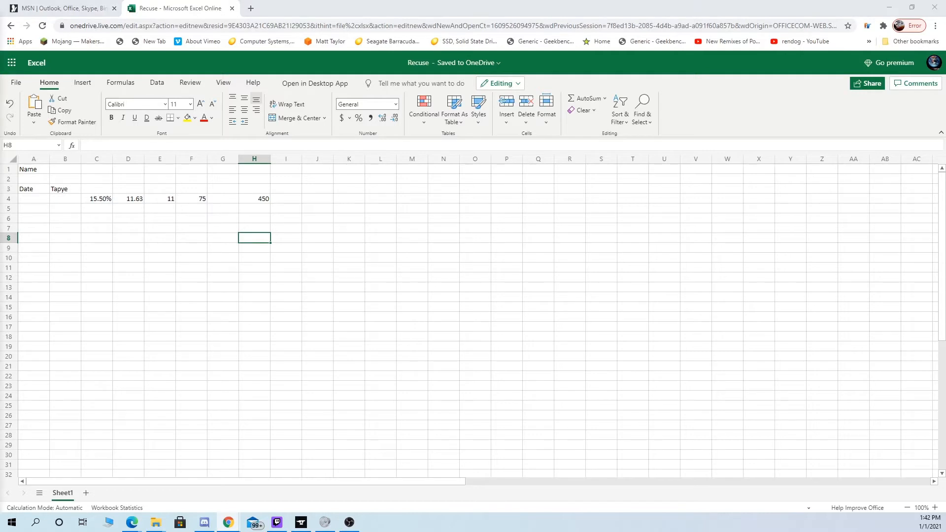
- Enter the beginning of a sum formula, =sum, in cell G4
left_click(223, 202)
left_click(146, 145)
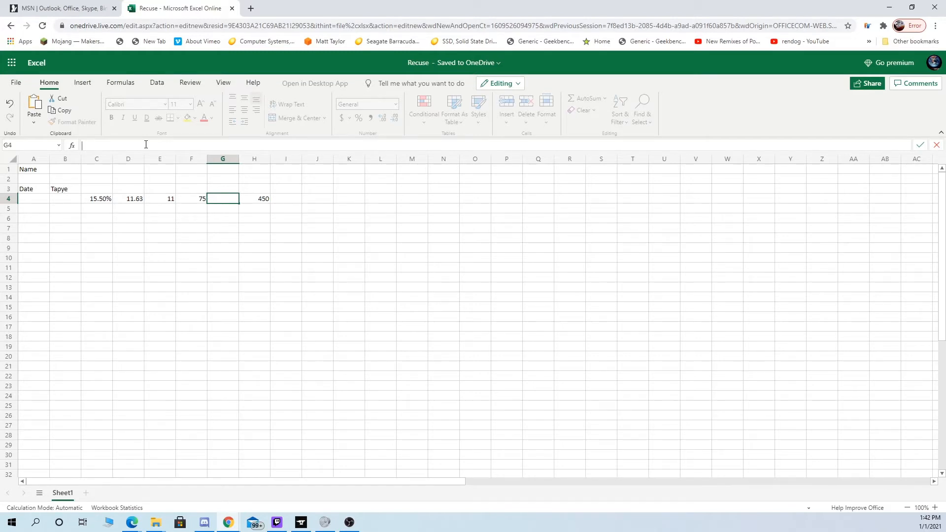
type("=sum")
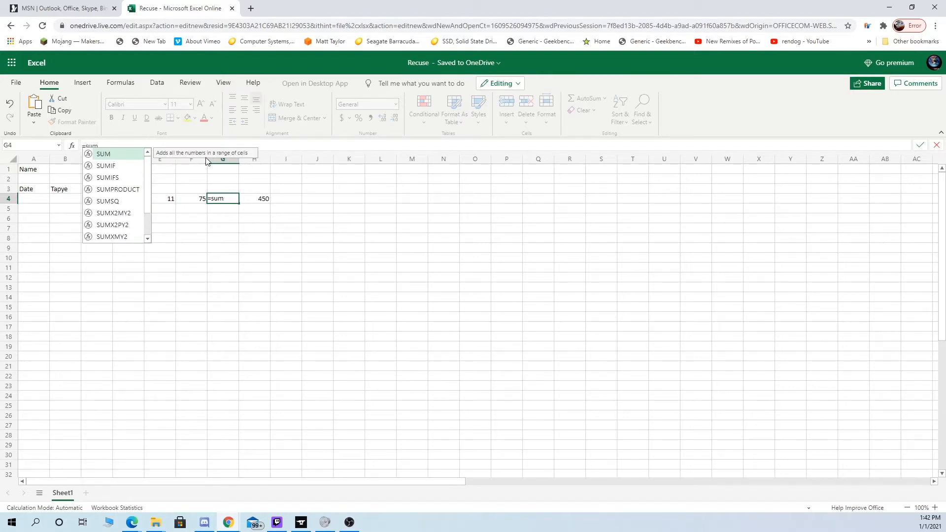
key("Return")
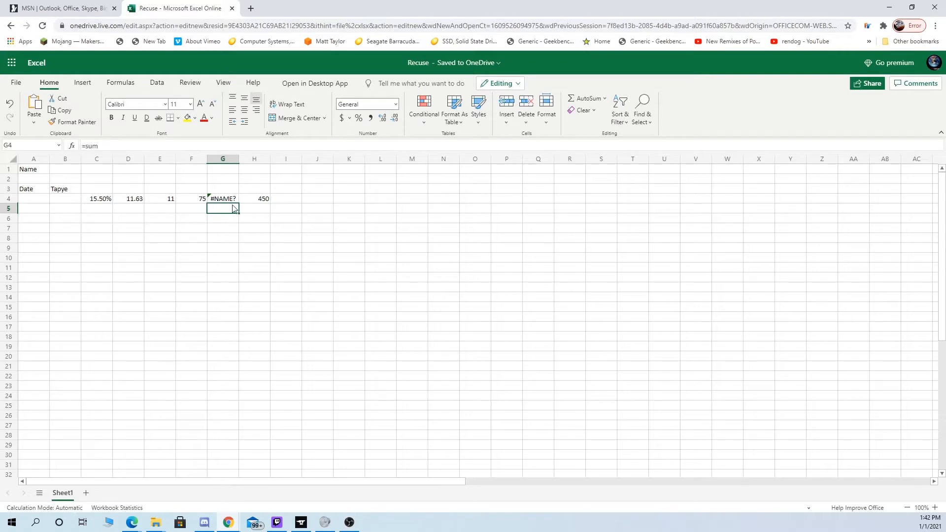
- Complete the formula in cell G4 as =SUM(F4-E4) so it subtracts the rounded value from F4
key("Up")
left_click(121, 146)
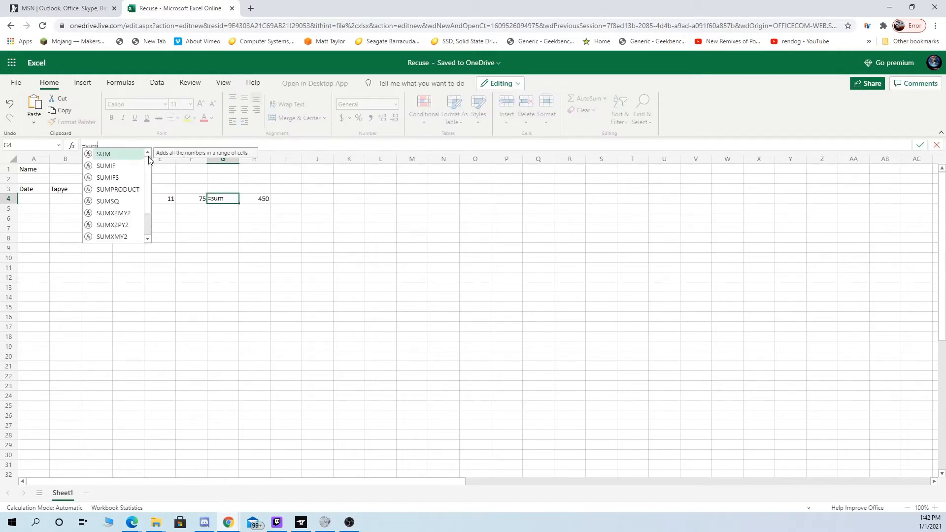
type("(")
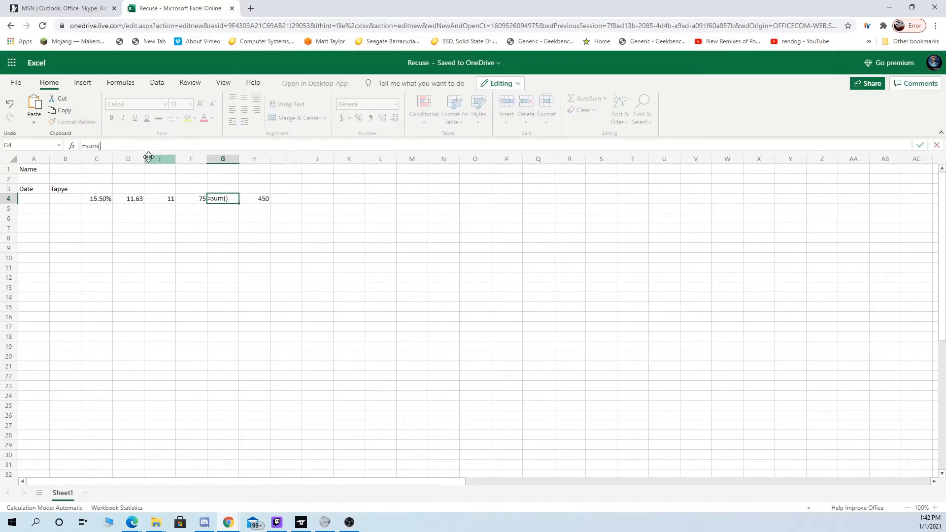
left_click(201, 201)
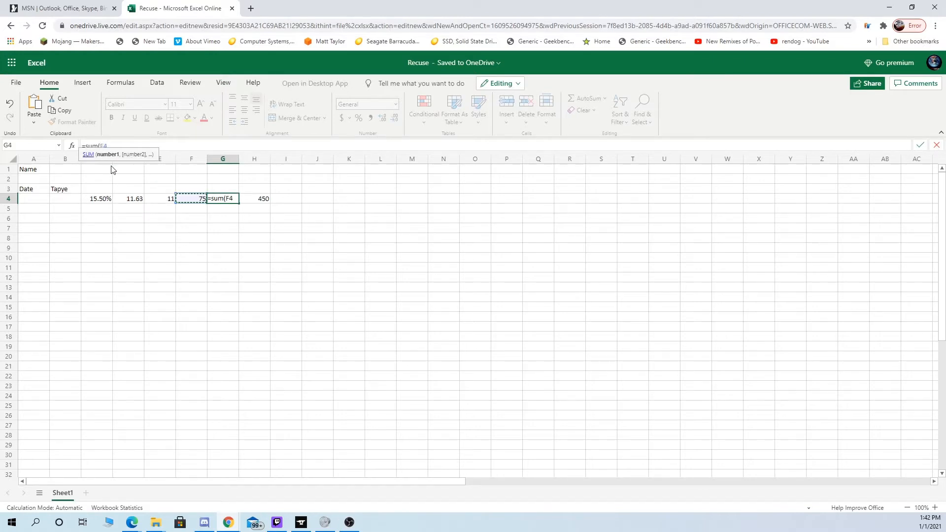
type("-")
left_click(159, 200)
type(")")
key("Return")
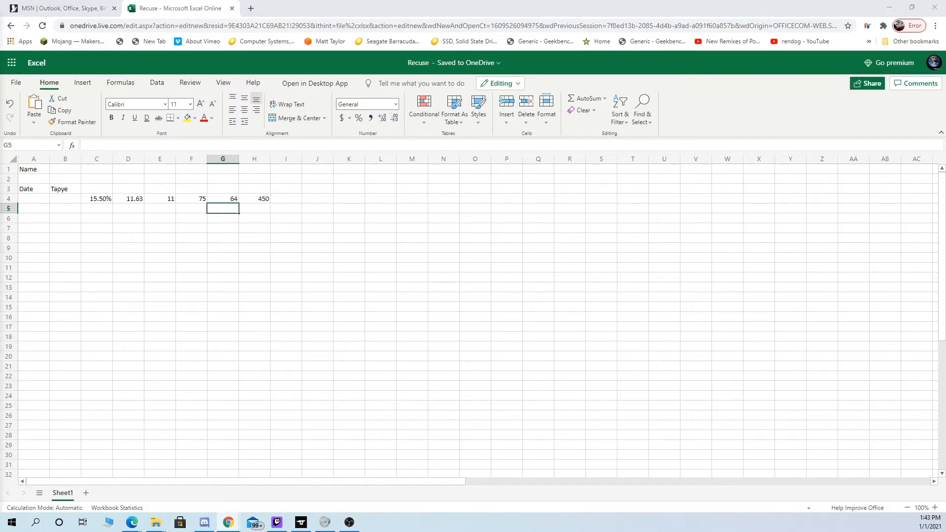
- Review the subtraction formula in cell G4
double_click(235, 200)
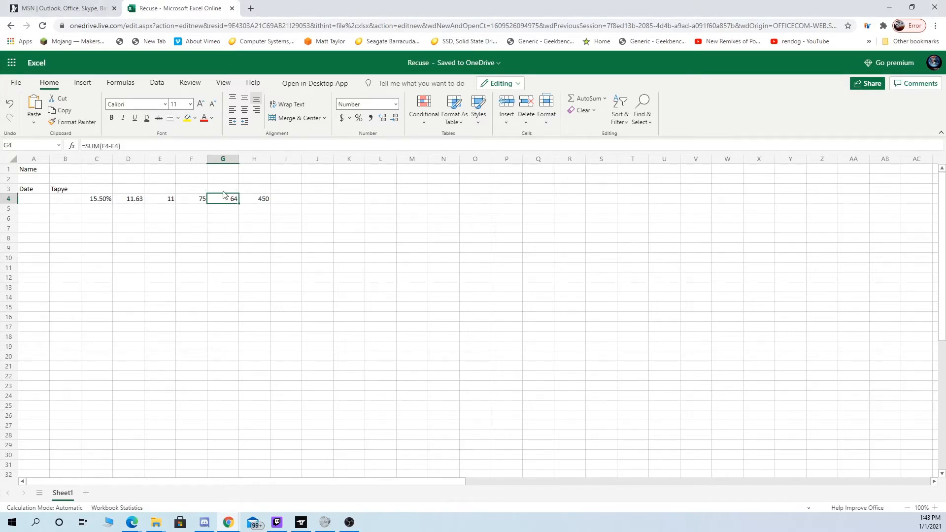
left_click(110, 147)
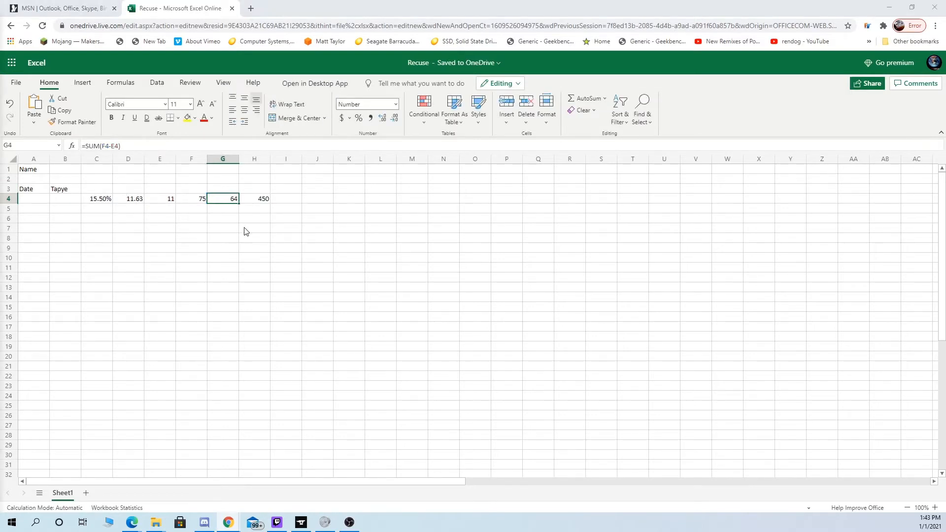
left_click(244, 248)
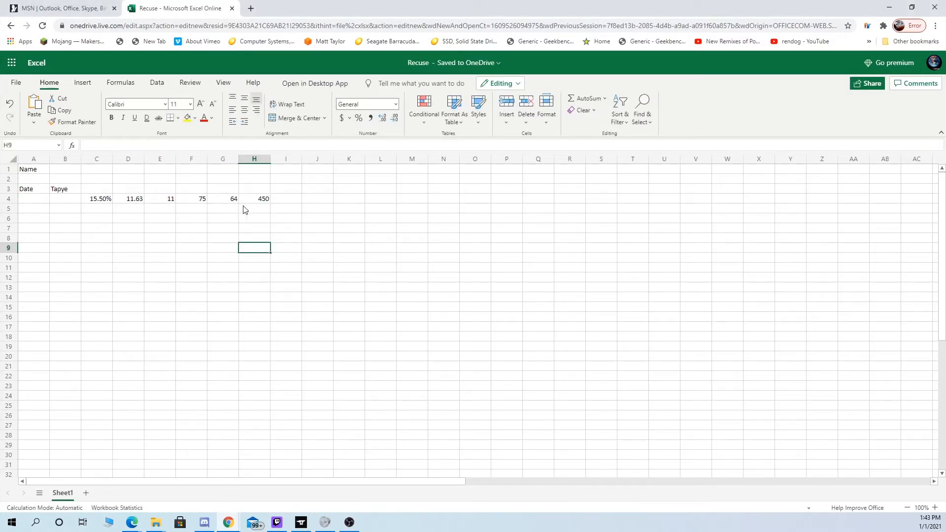
- Insert the SUM function in cell J4 and have it multiply G4 by H4 as =SUM(G4*H4)
left_click(322, 200)
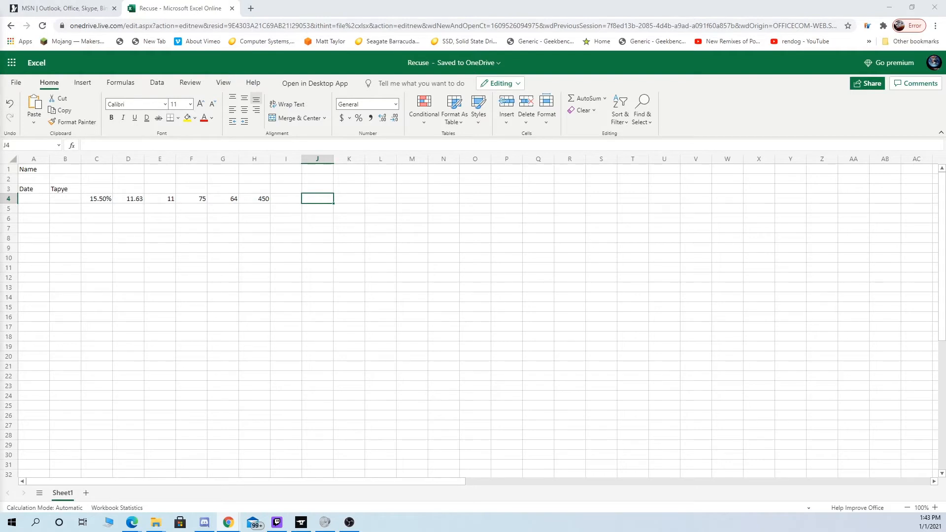
left_click(322, 202)
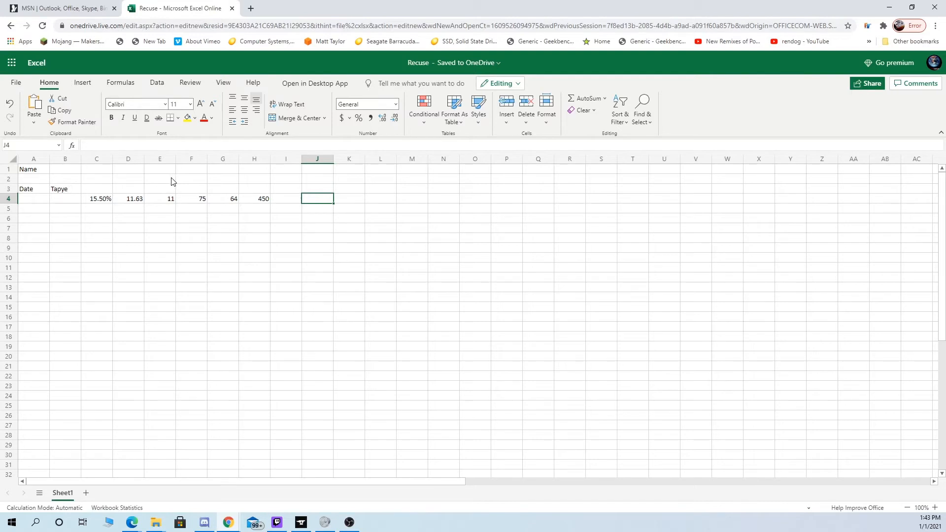
left_click(72, 146)
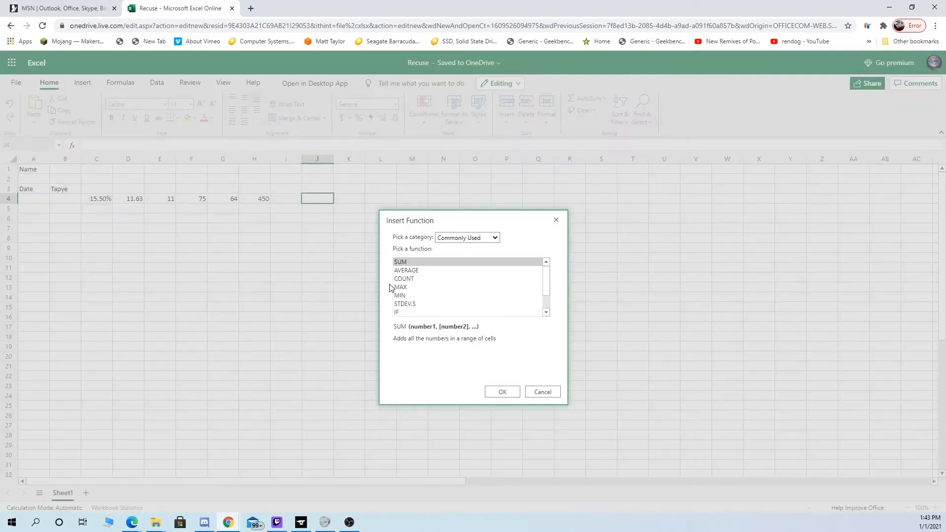
left_click(500, 393)
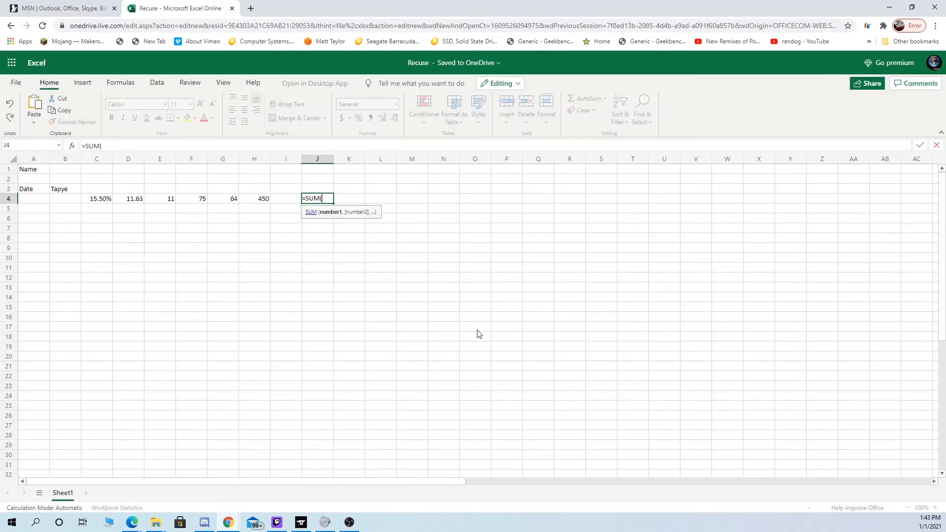
left_click(256, 200)
left_click(225, 203)
left_click(152, 145)
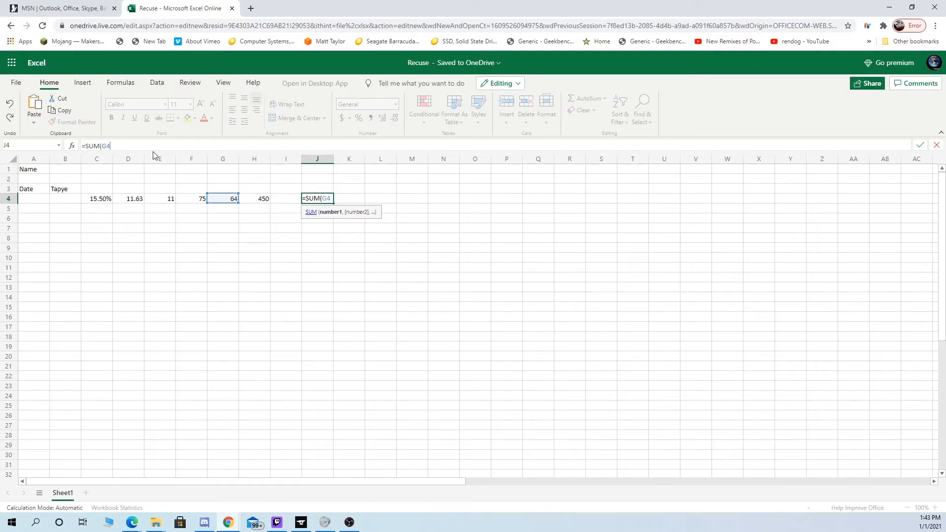
type("*")
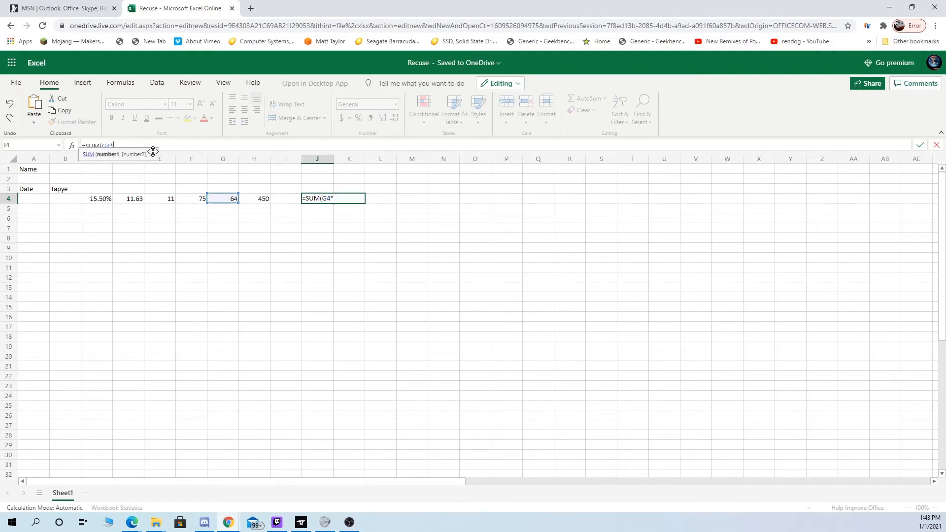
left_click(260, 199)
key("Return")
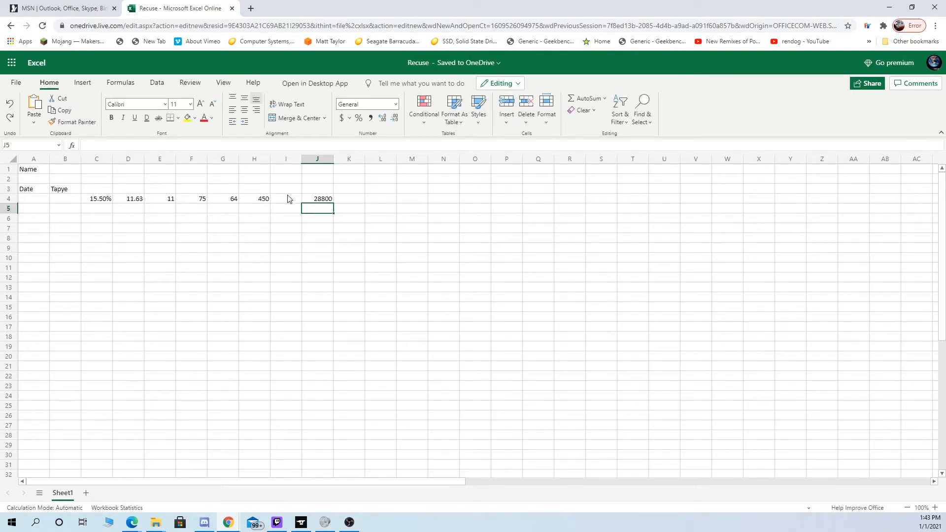
- Apply the comma number style to the product in cell J4
left_click(327, 200)
left_click(371, 118)
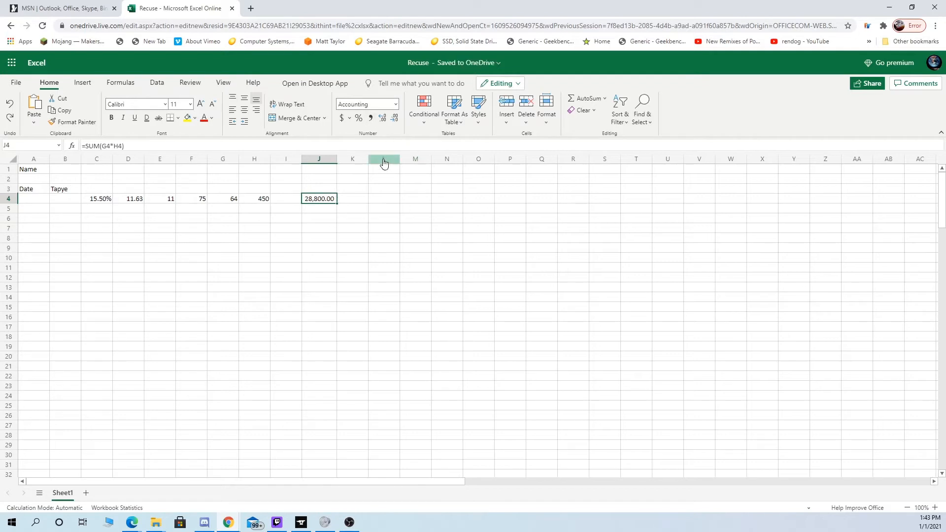
- Reduce the total in cell J4 to zero decimal places
left_click(395, 118)
left_click(394, 118)
left_click(365, 211)
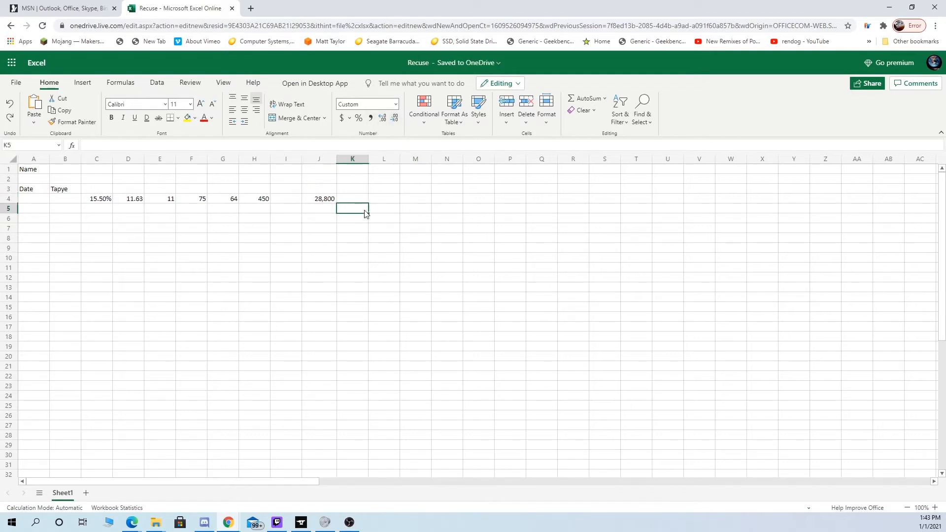
left_click(328, 200)
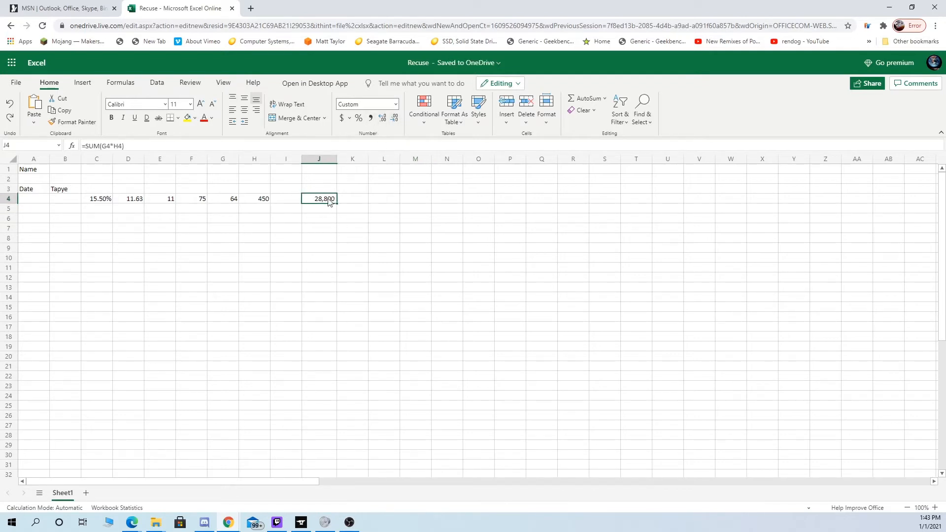
- Copy the row range C4:J4 and paste it into rows 5, 6 and 7 starting at column C
left_click_drag(101, 200, 327, 205)
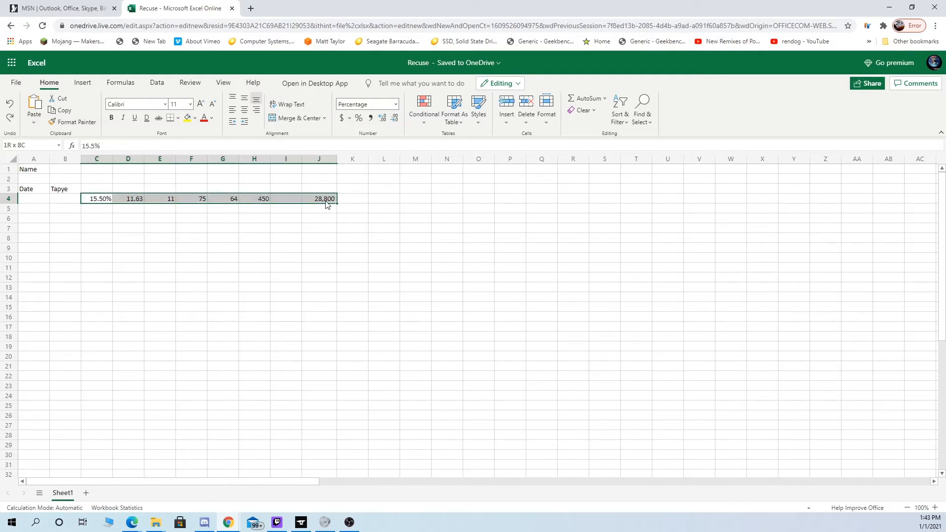
key("ctrl+c")
left_click(101, 210)
key("ctrl+v")
left_click(98, 219)
key("ctrl+v")
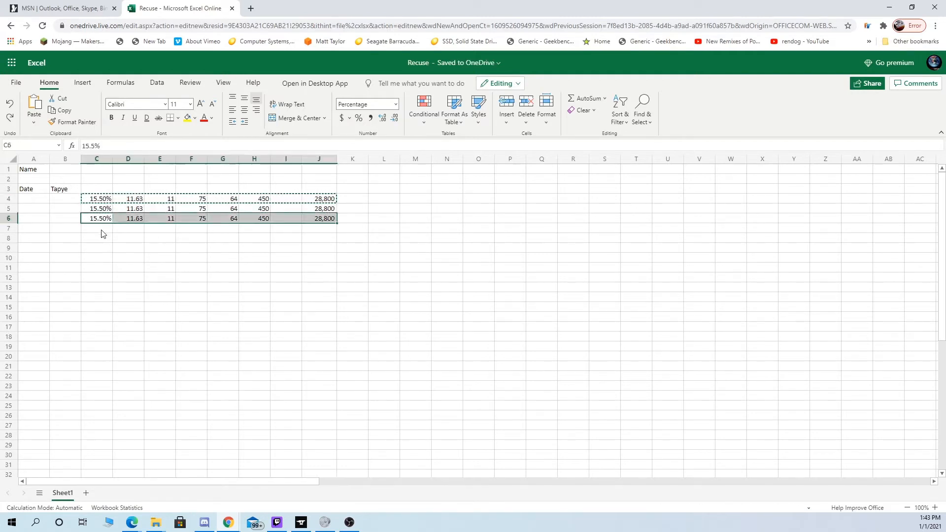
left_click(101, 229)
key("ctrl+v")
- Clear the copied percentages in C5:C7 and the copied values in F5:F7, leaving the formulas in place
left_click(100, 209)
key("Delete")
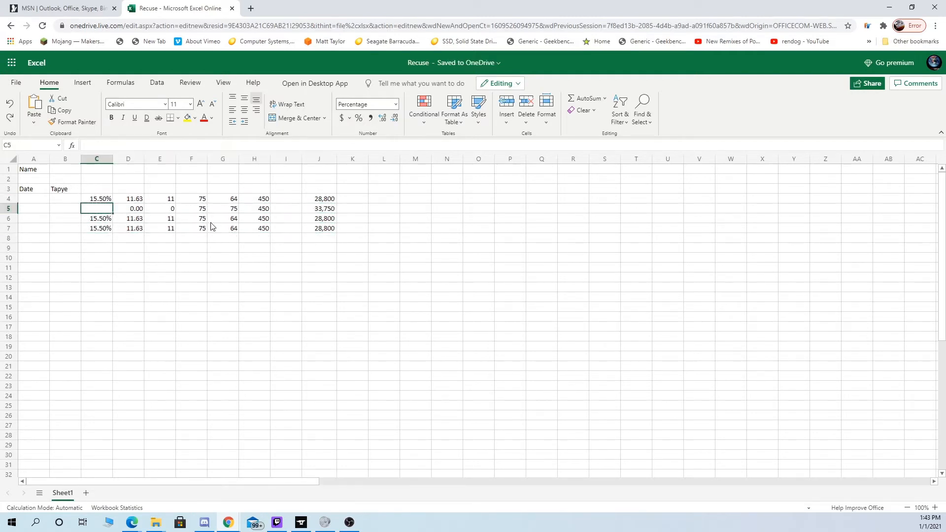
left_click(198, 210)
key("Delete")
left_click(198, 219)
key("Delete")
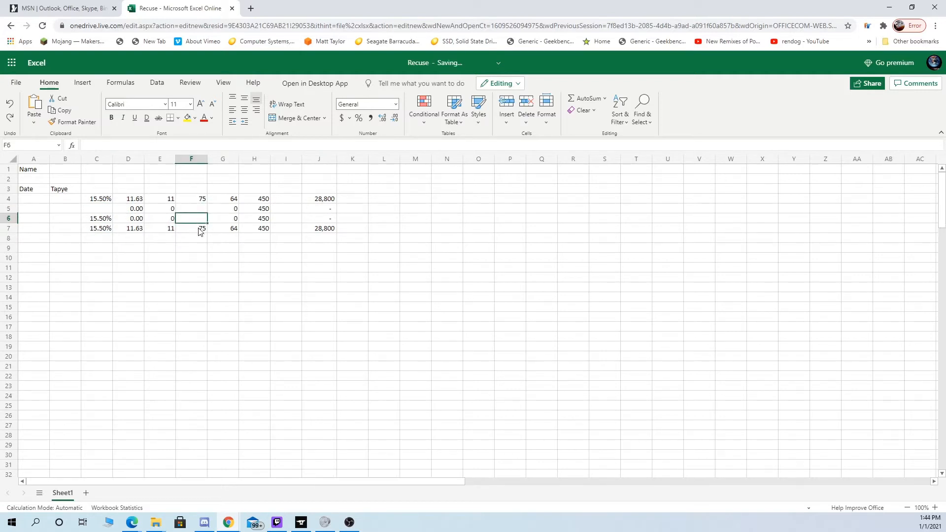
left_click(200, 229)
key("Delete")
left_click(101, 229)
key("Delete")
left_click(102, 221)
key("Delete")
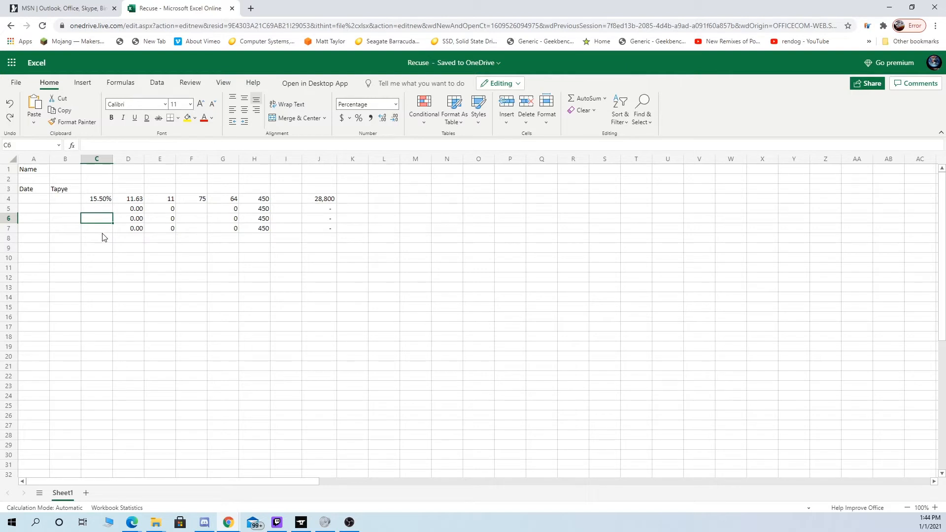
- Test the copied formulas in row 6 by entering 20% in C6 and 75 in F6
type("45")
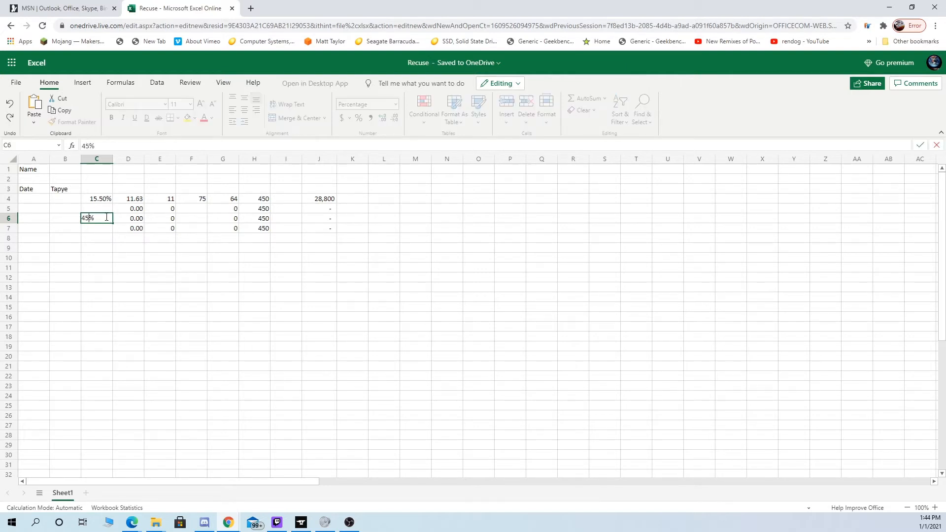
key("BackSpace")
key("BackSpace")
type("20")
key("Tab")
key("Tab")
key("Tab")
type("75")
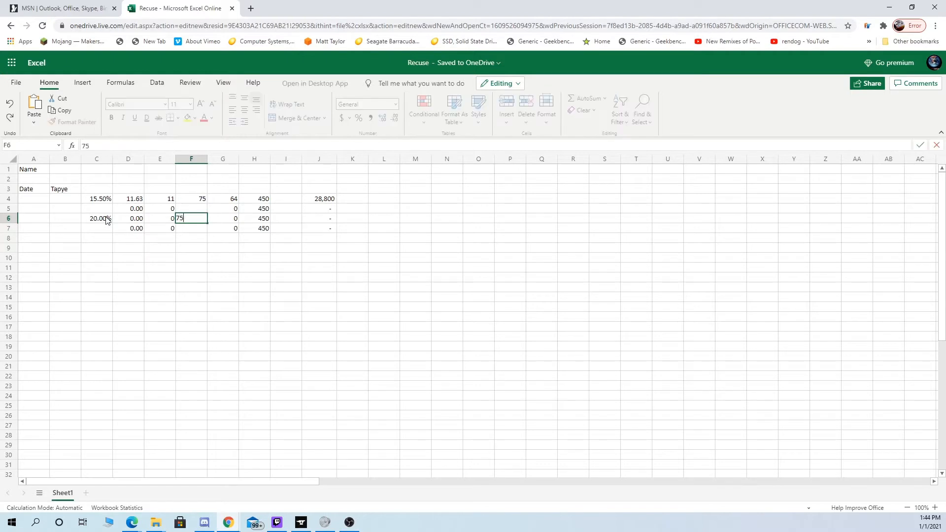
key("Return")
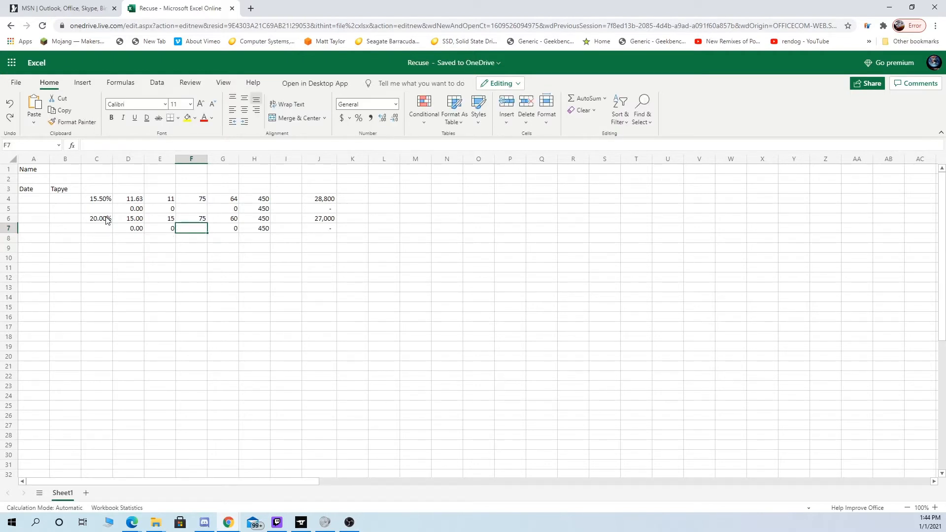
- Enter 75 in cell F5
key("Up")
key("Up")
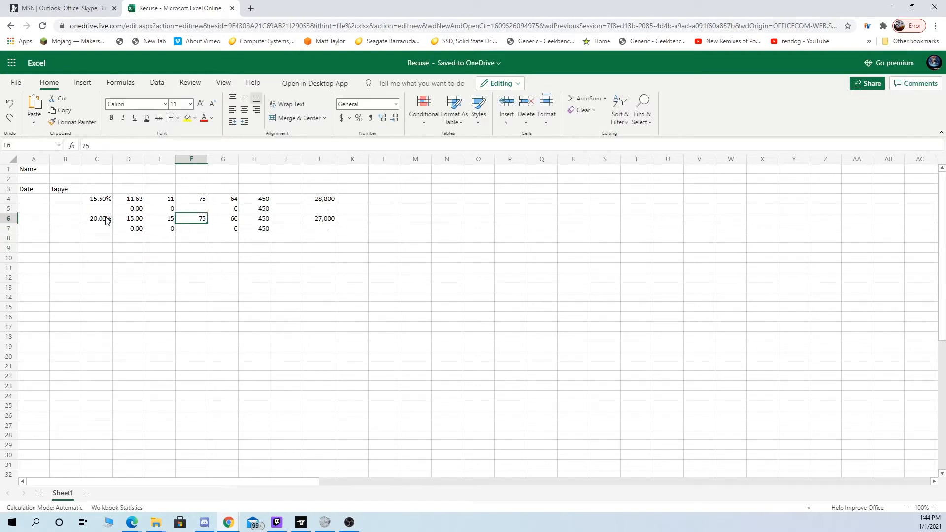
type("75")
key("Return")
- Clear the percentages from cells C6 and C4
left_click(87, 221)
key("Delete")
key("Up")
key("Up")
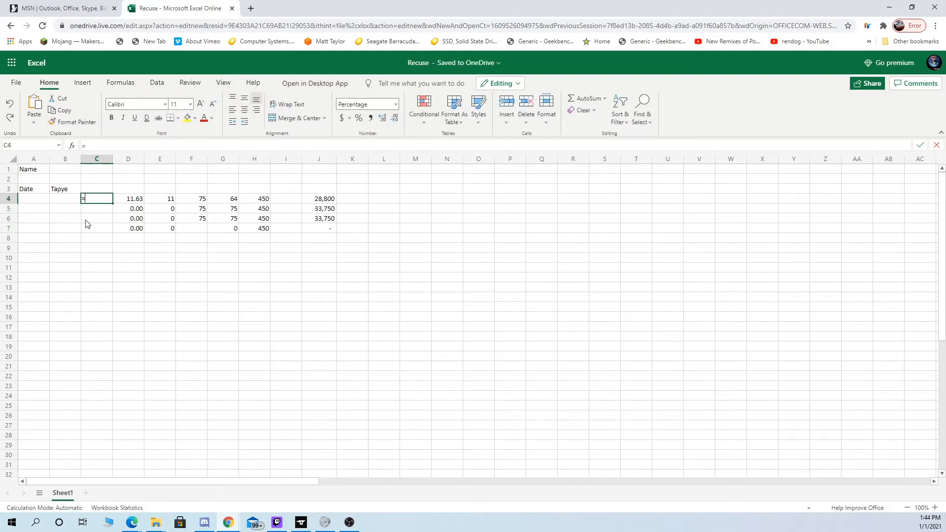
type("=")
key("Return")
left_click(87, 225)
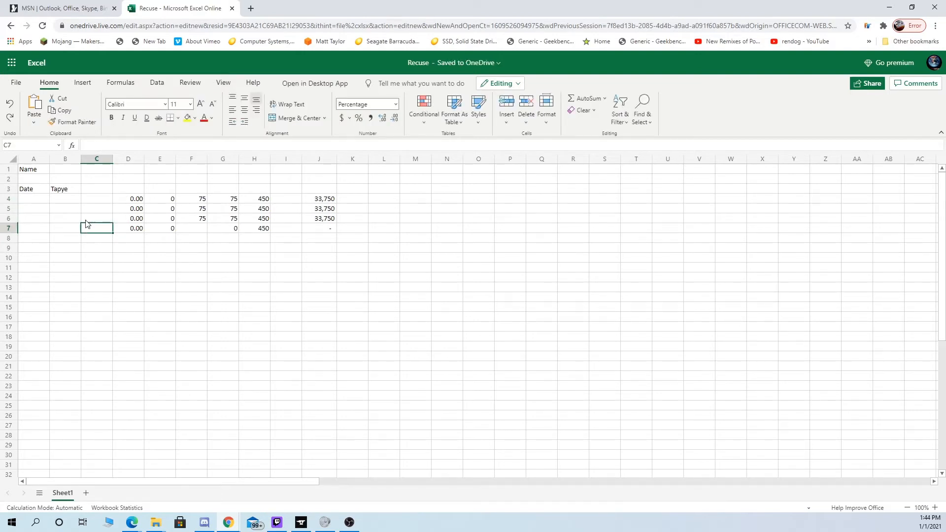
left_click(89, 209)
left_click(105, 299)
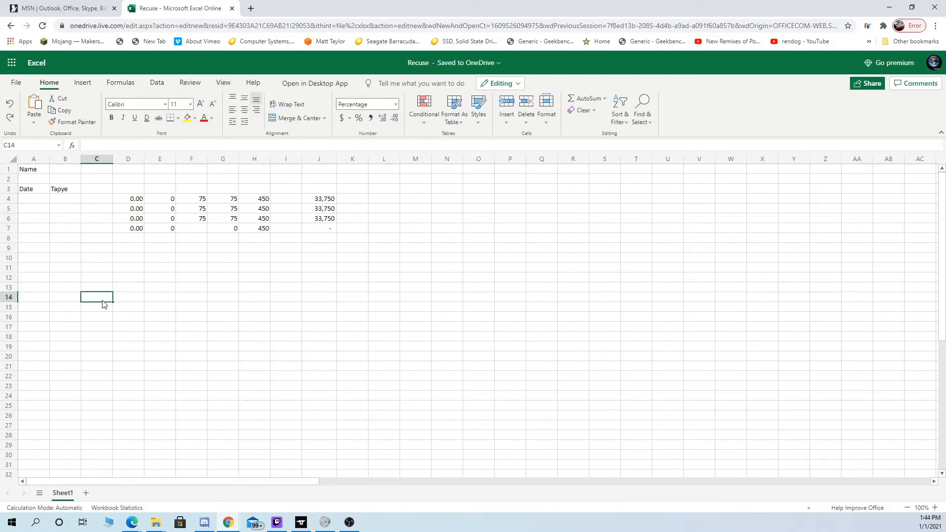
- Format the whole of column C as Percentage
left_click(97, 159)
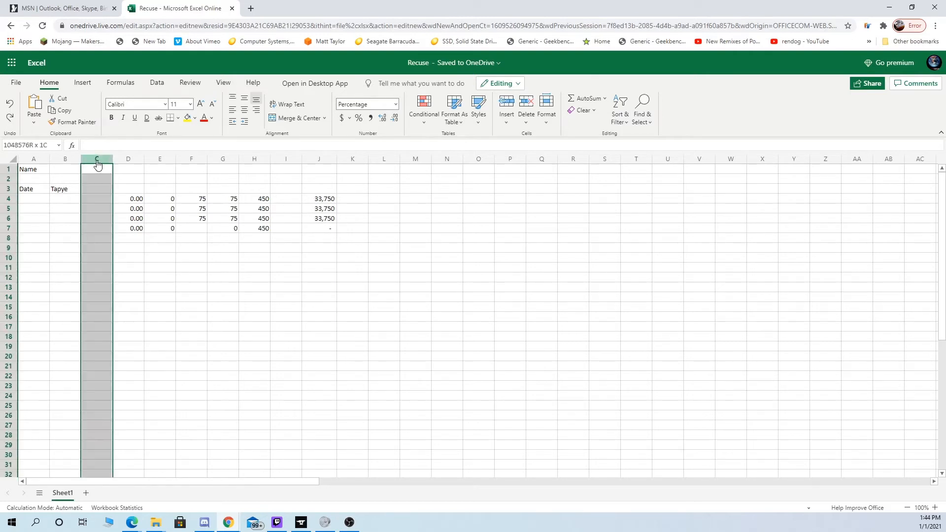
left_click(392, 106)
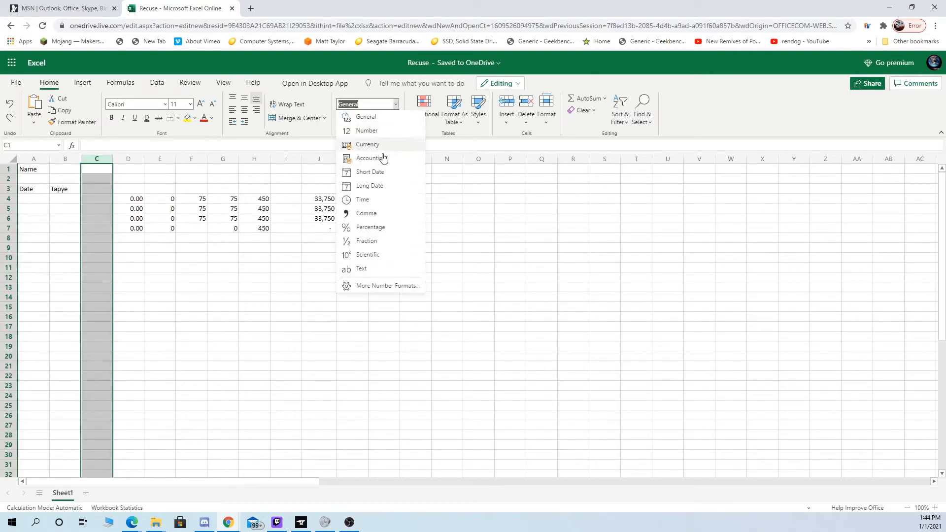
left_click(375, 230)
left_click(320, 239)
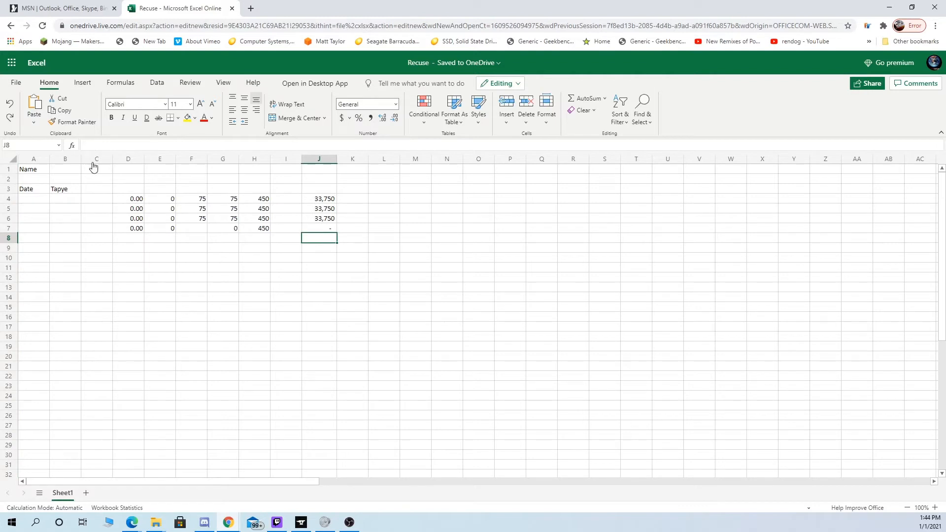
- Check the number format of C1:C3 and the formulas in cells D4 and J7
left_click_drag(93, 169, 96, 194)
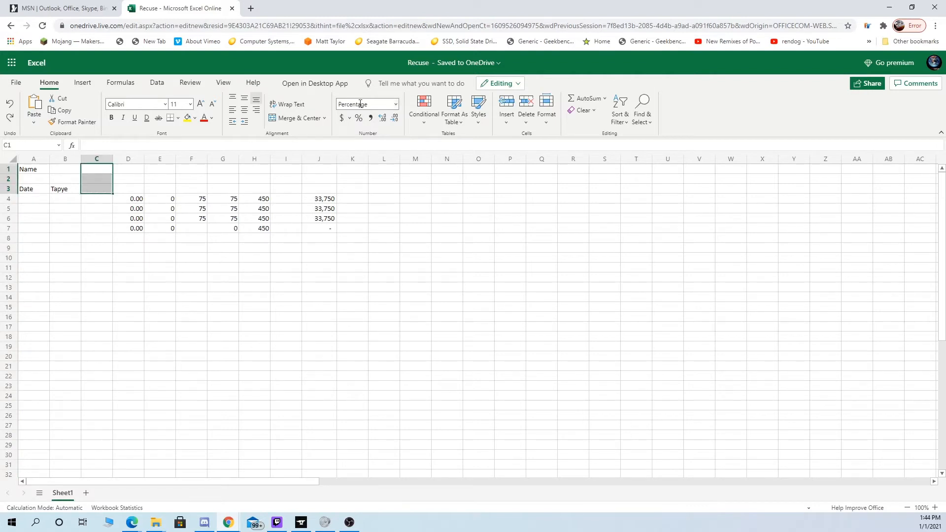
left_click(379, 104)
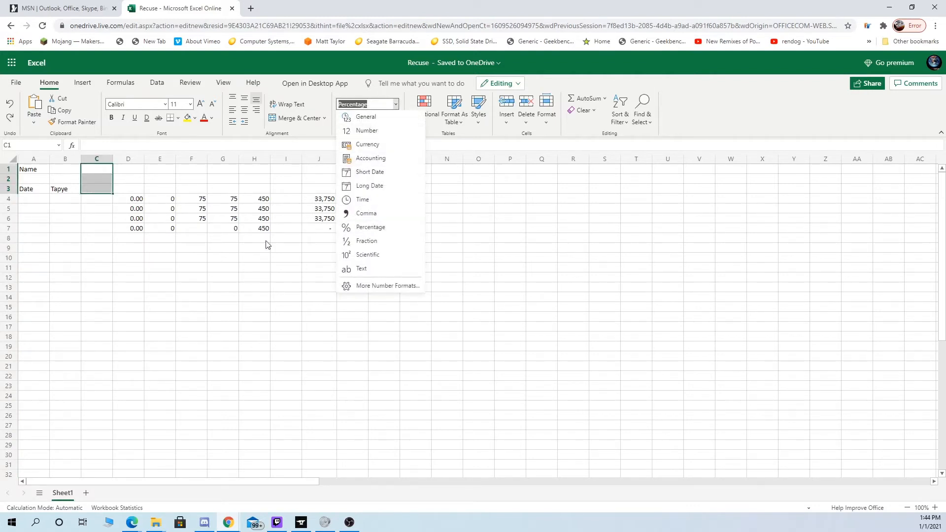
key("Escape")
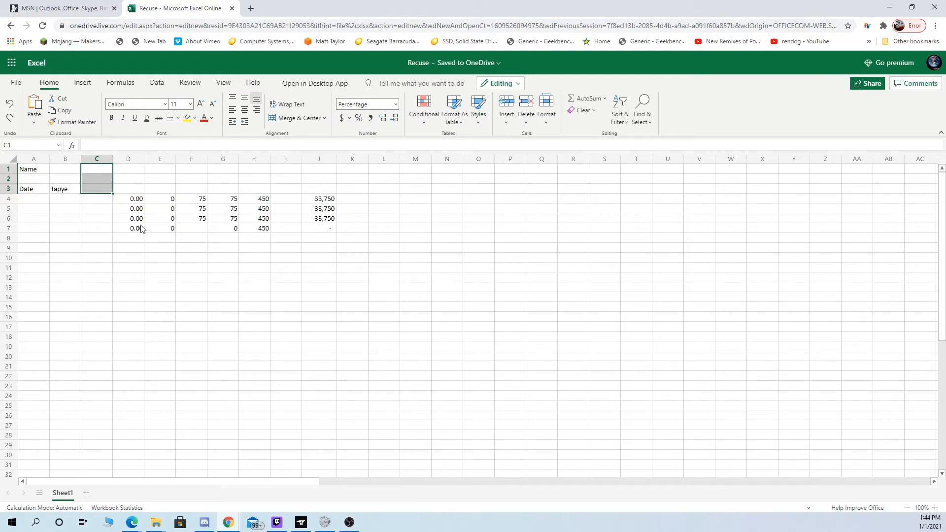
left_click(123, 202)
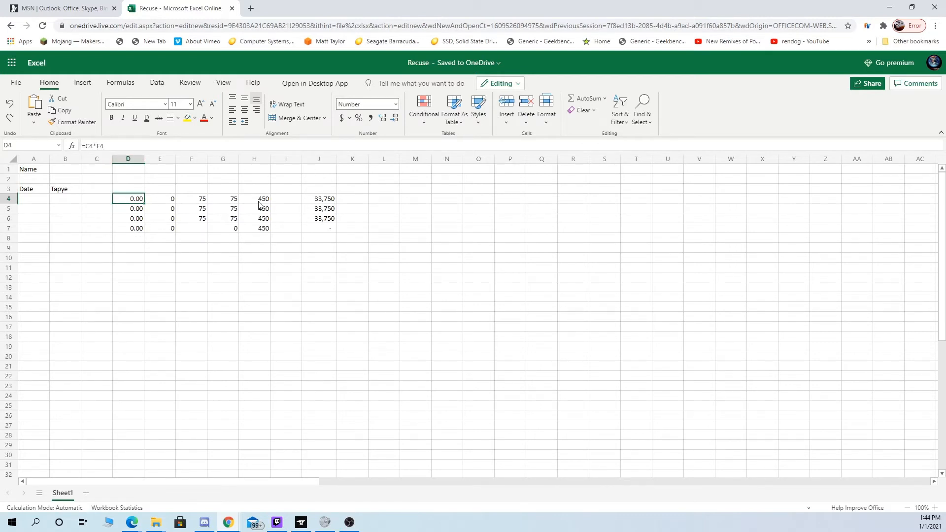
left_click(93, 171)
key("ctrl+space")
left_click(201, 260)
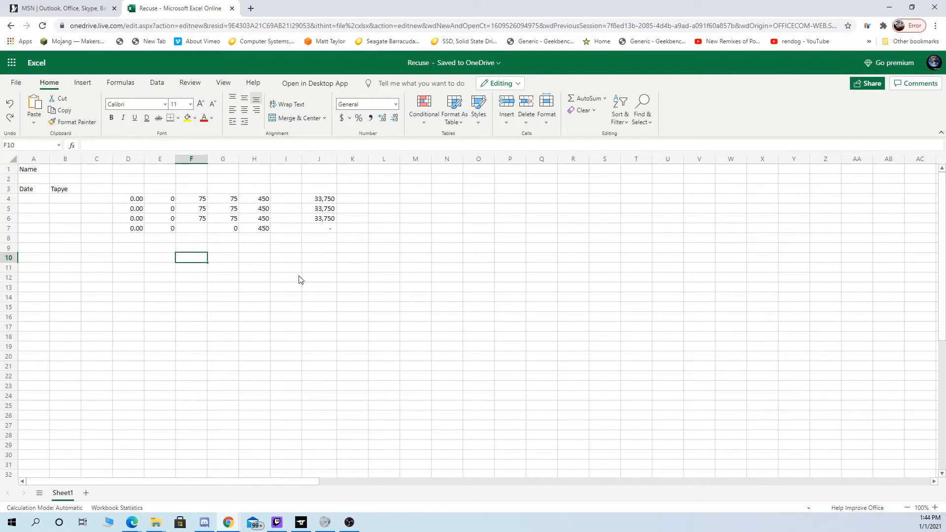
left_click(331, 231)
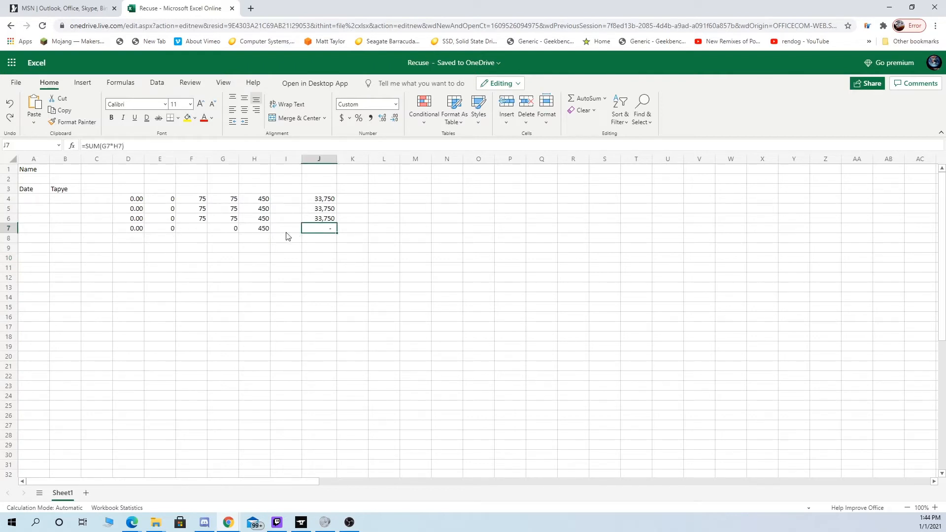
- Clear the values from cells F4:F6
left_click_drag(203, 220, 298, 251)
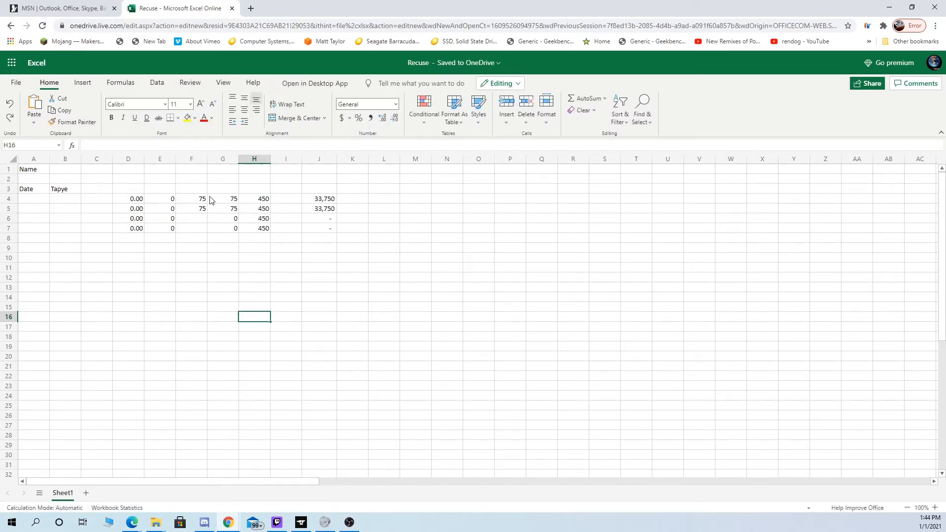
left_click_drag(210, 199, 201, 221)
key("Delete")
left_click(207, 266)
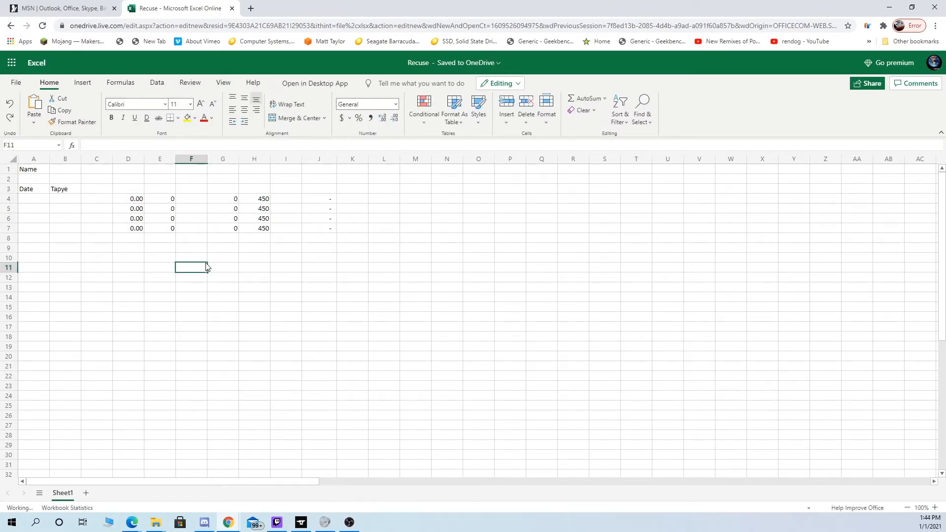
left_click(200, 202)
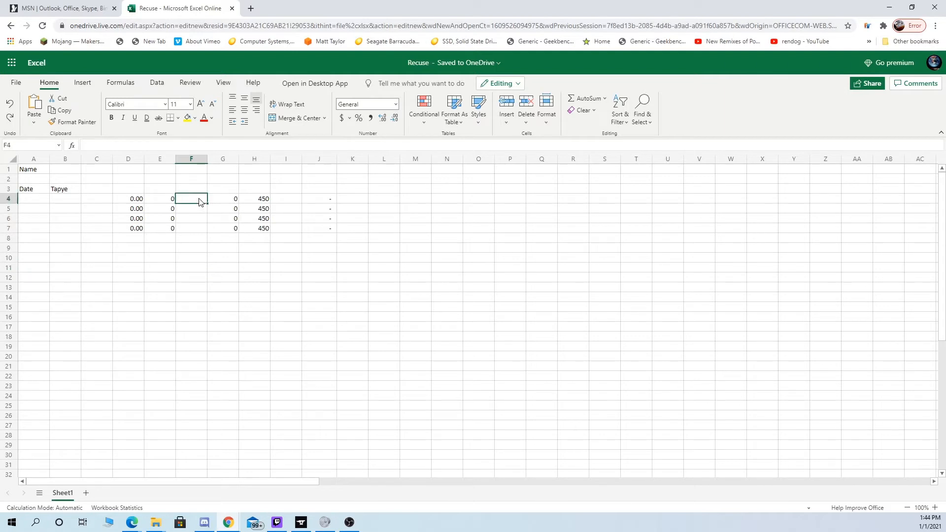
left_click_drag(199, 202, 194, 239)
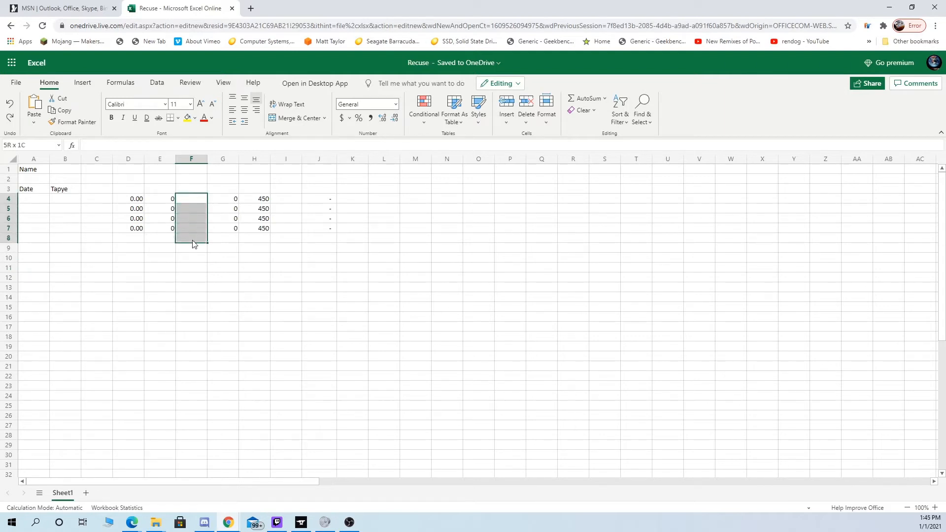
left_click(329, 200)
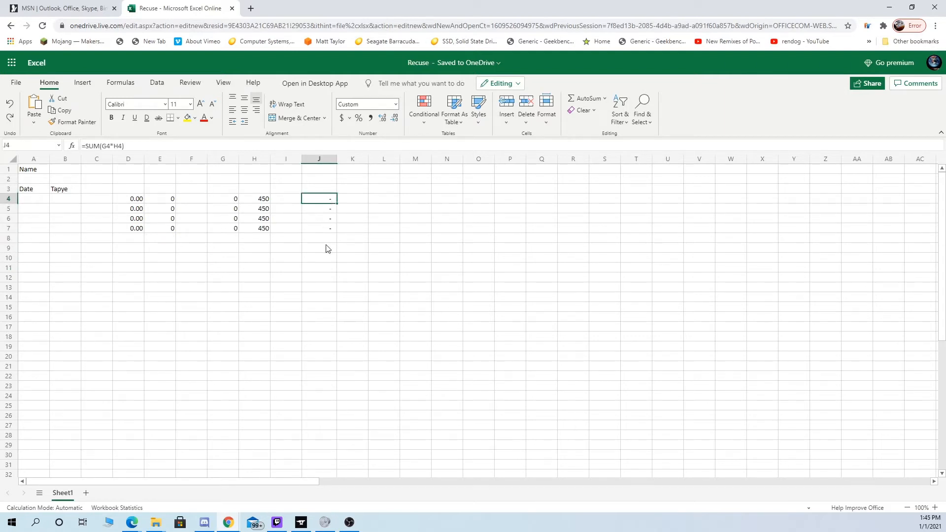
- Copy the formula block C4:J7 and paste it three times below to fill rows 8 through 19
left_click_drag(333, 233, 105, 205)
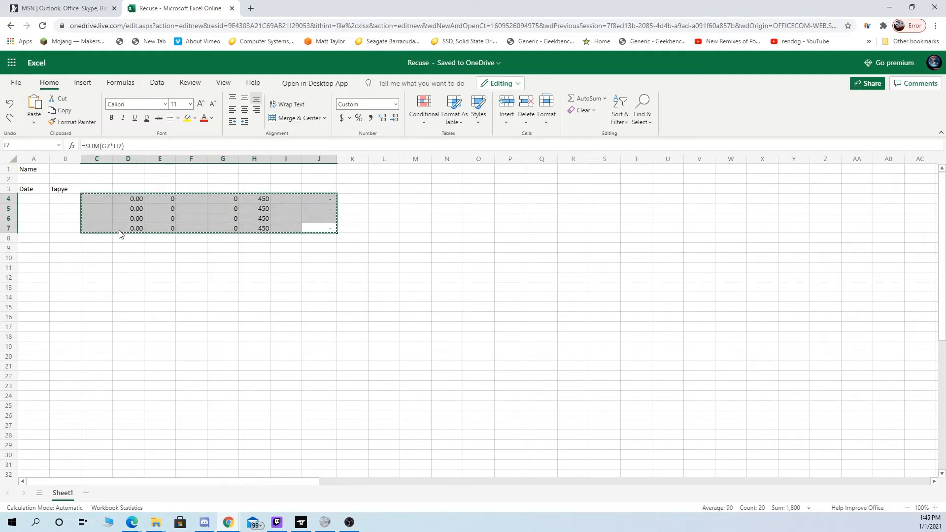
key("ctrl+c")
left_click(102, 241)
left_click_drag(102, 242, 105, 269)
key("ctrl+v")
left_click(106, 278)
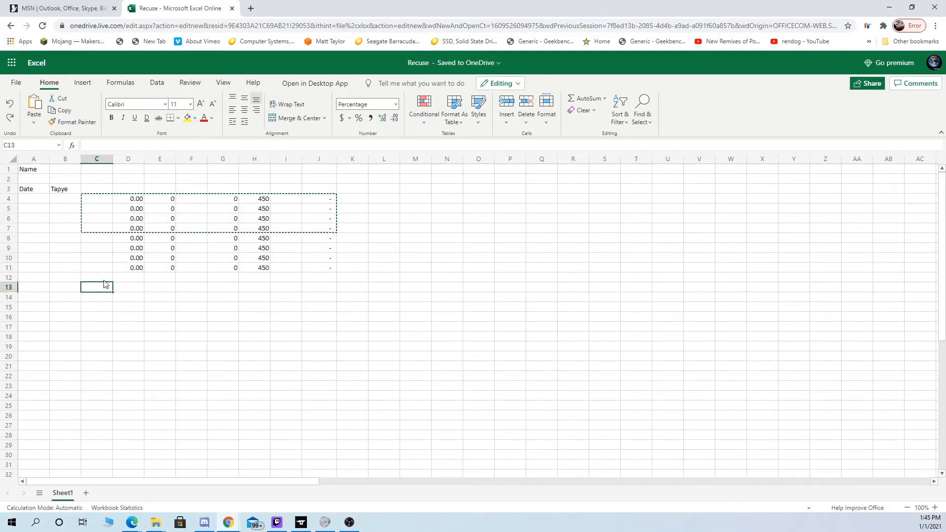
key("ctrl+v")
left_click(106, 319)
key("ctrl+v")
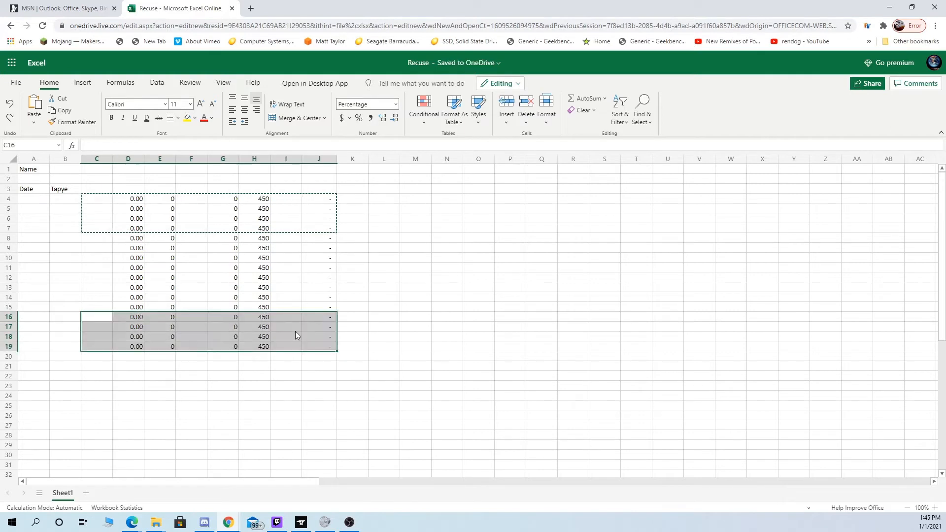
scroll(296, 335, "down", 1)
scroll(291, 335, "up", 2)
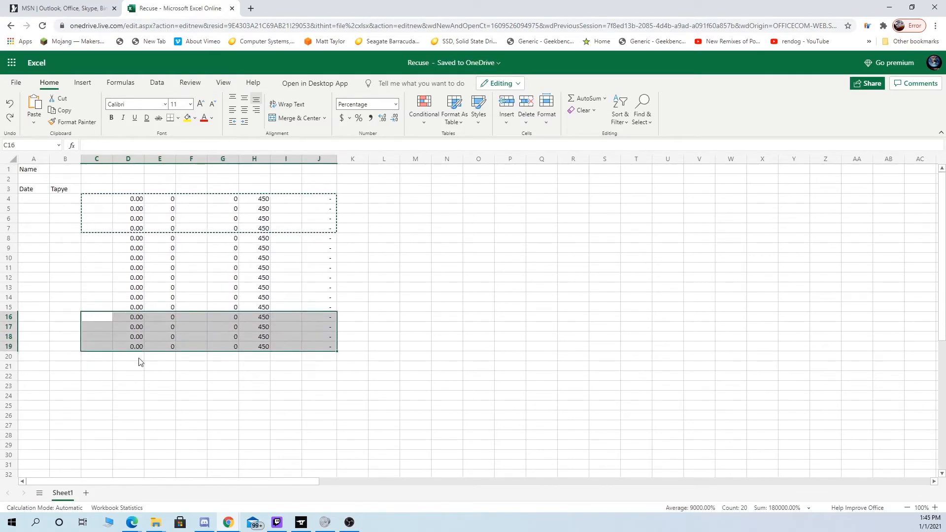
- Copy the formula row C19:J19 and paste it into row 23 starting at C23
left_click(159, 386)
left_click(91, 377)
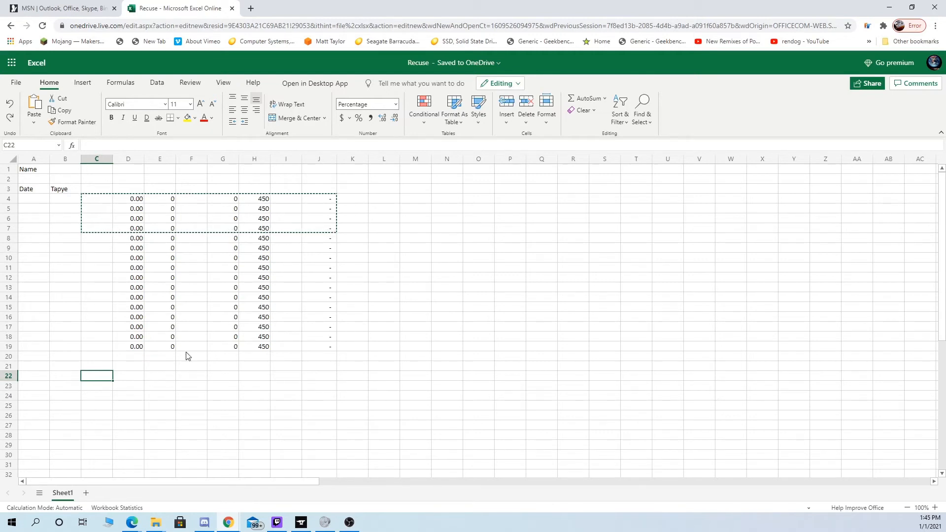
left_click_drag(91, 347, 331, 349)
key("ctrl+c")
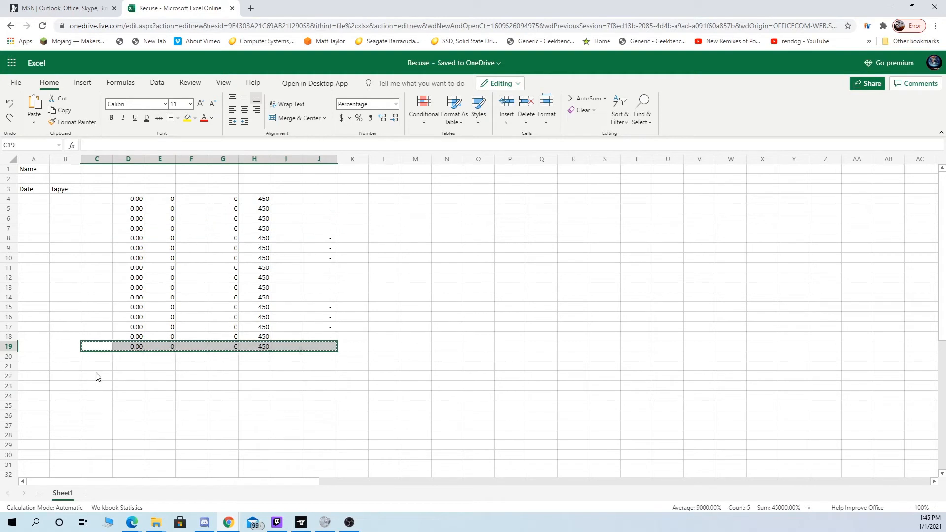
left_click(92, 380)
left_click(91, 386)
key("ctrl+v")
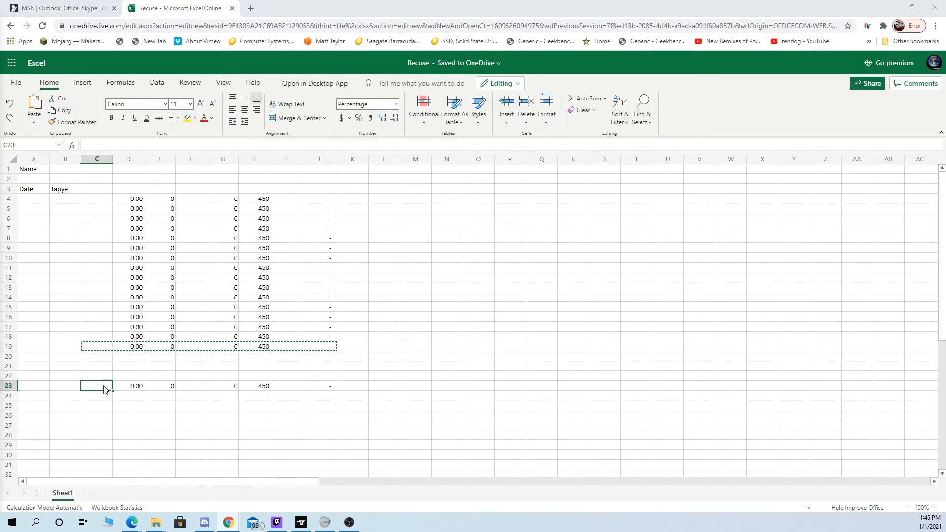
- Enter 18 as the percentage in C23 and check the formulas in D23 and E23
left_click(130, 390)
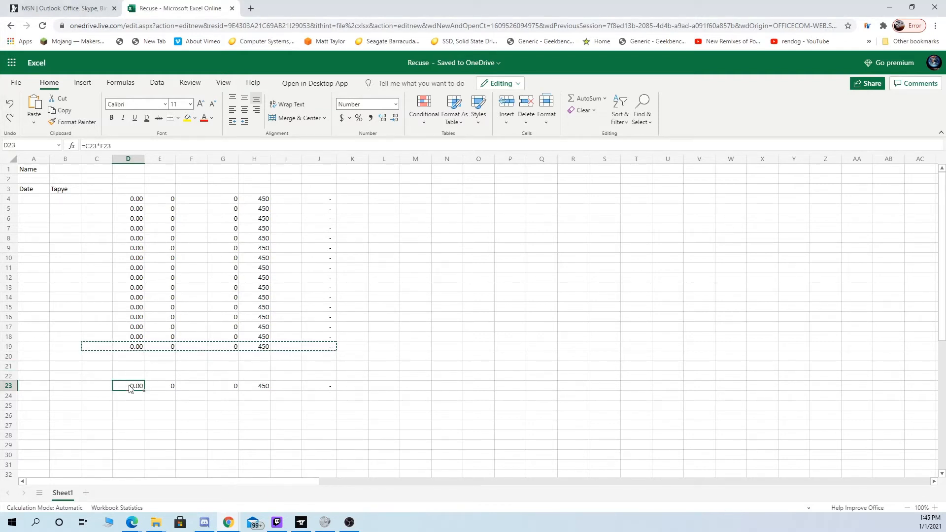
left_click(106, 387)
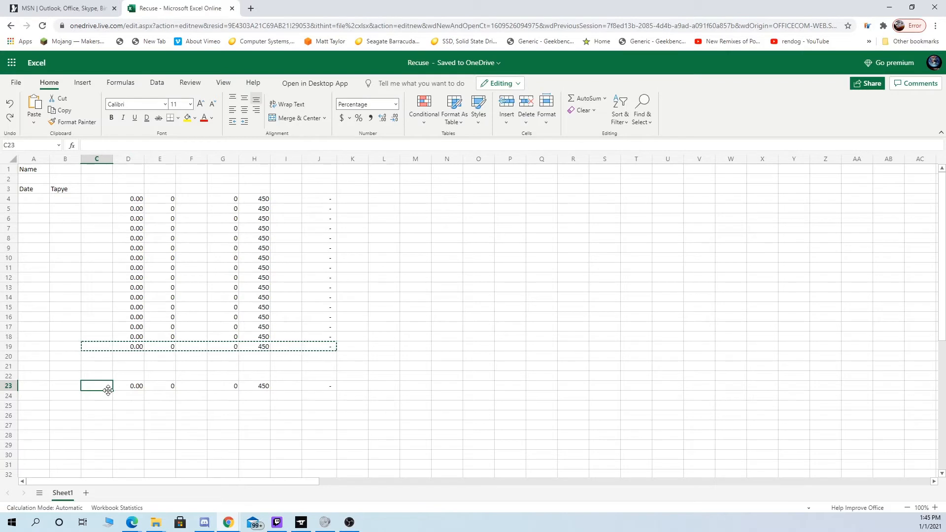
type("18")
key("Tab")
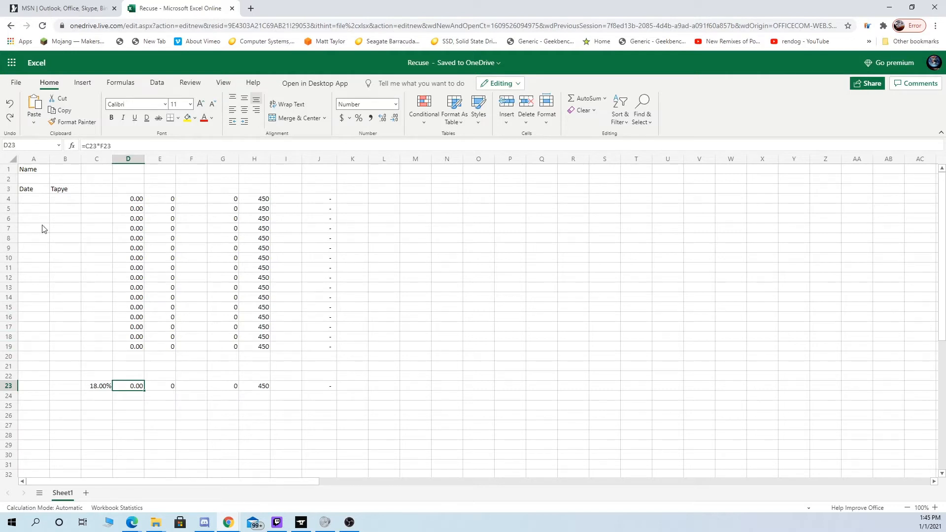
left_click(99, 145)
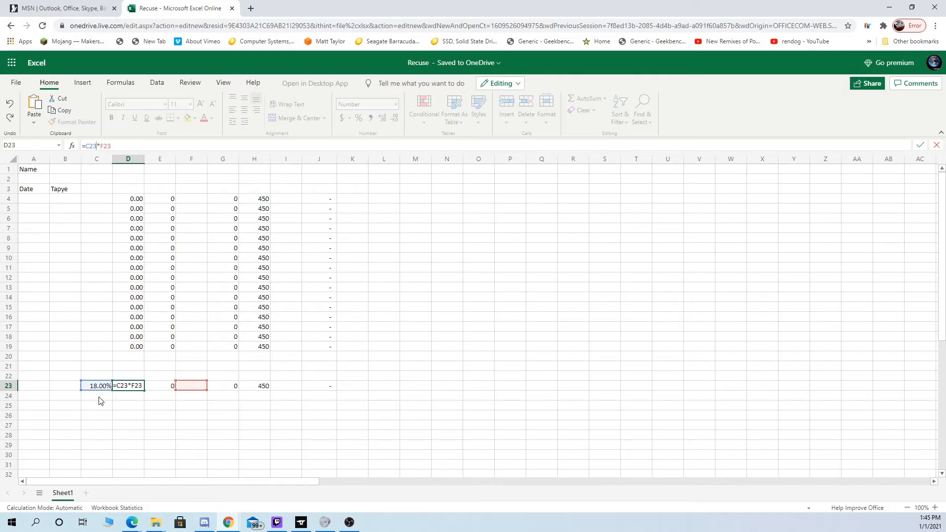
key("Return")
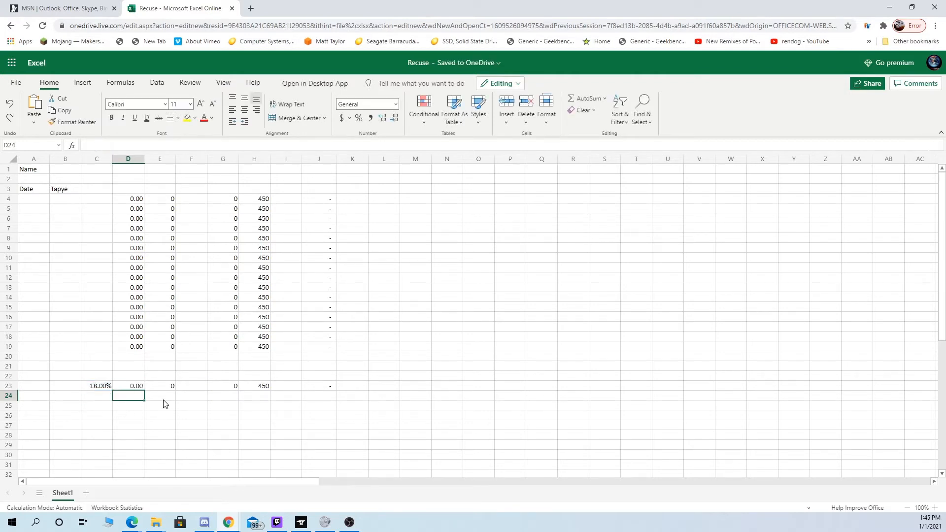
left_click(167, 389)
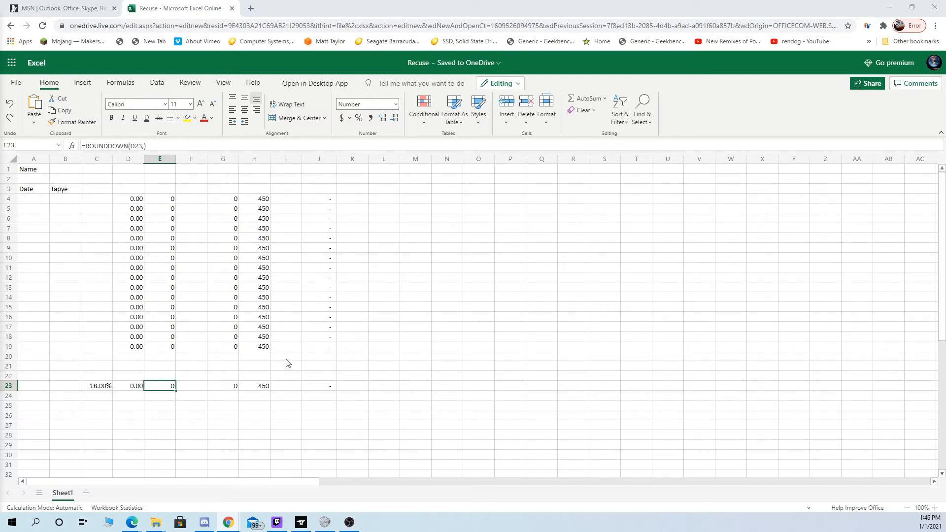
- Fill row 23 with sample values: 20 in H23, 1 in I23 and 3000 in F23
left_click(191, 389)
left_click(263, 388)
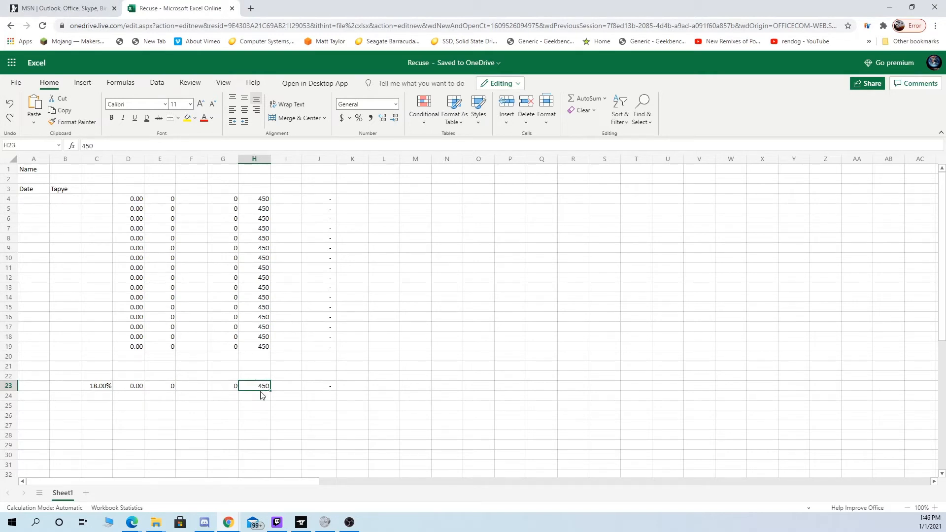
type("20")
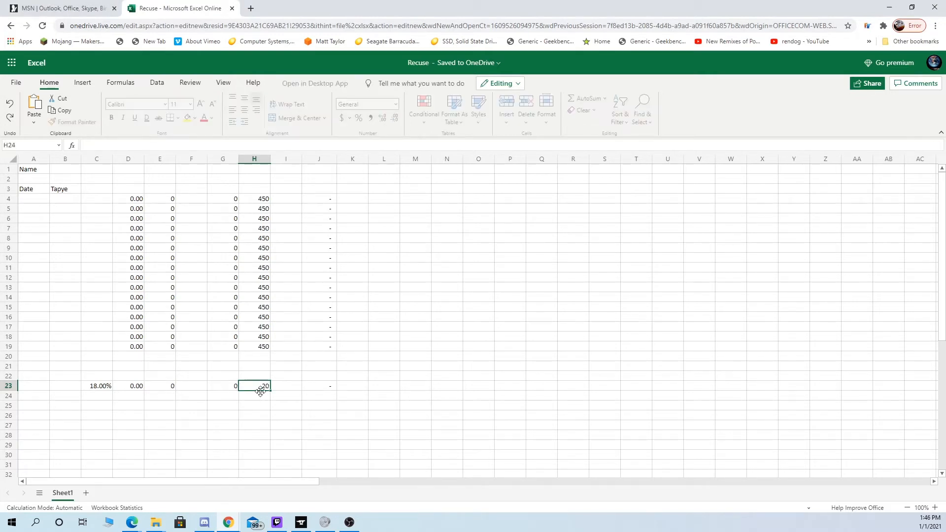
left_click(193, 388)
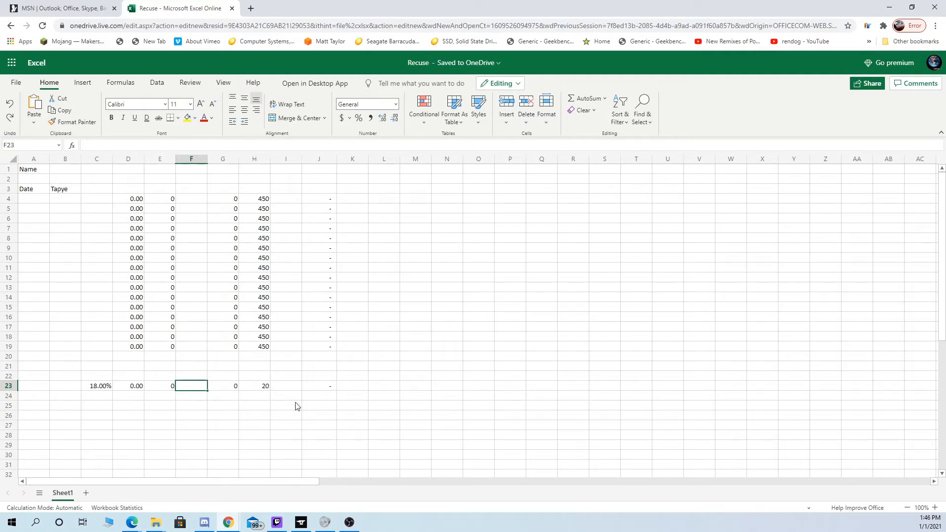
left_click(279, 389)
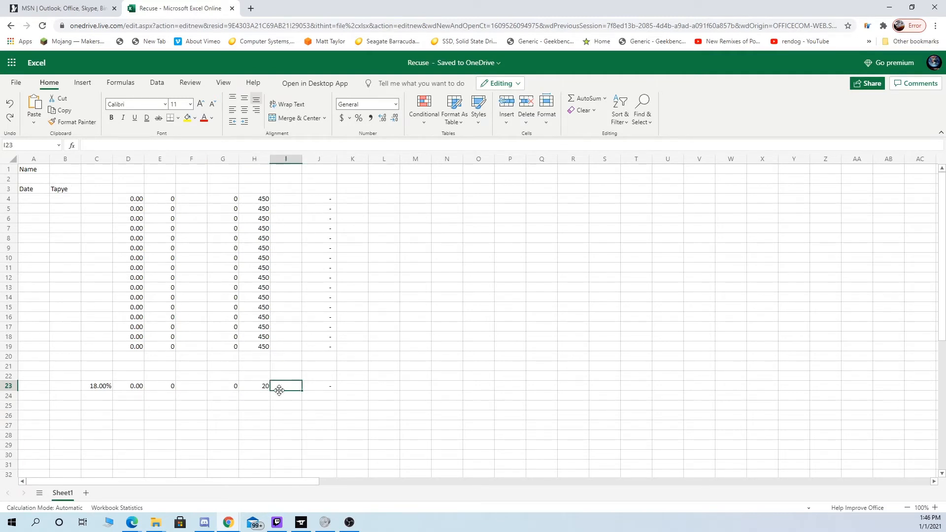
type("1")
key("Left")
key("Left")
key("Left")
type("300")
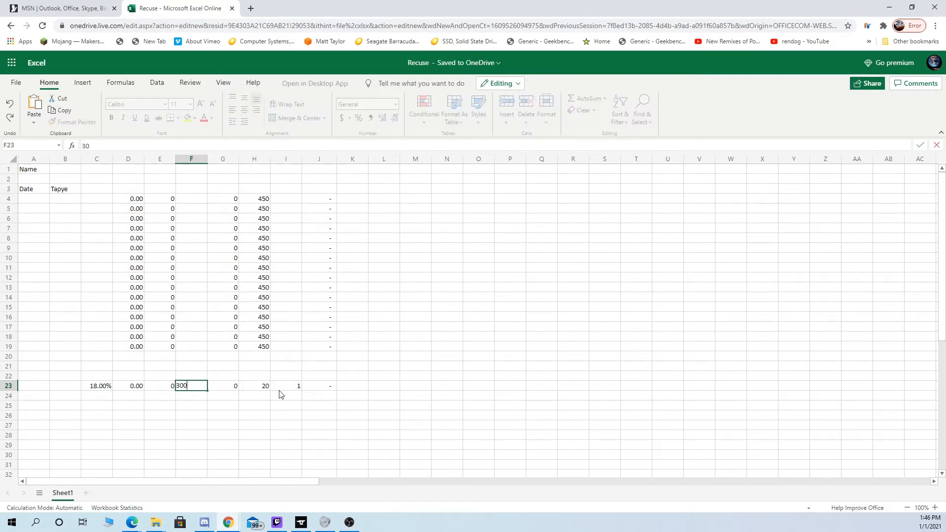
key("Return")
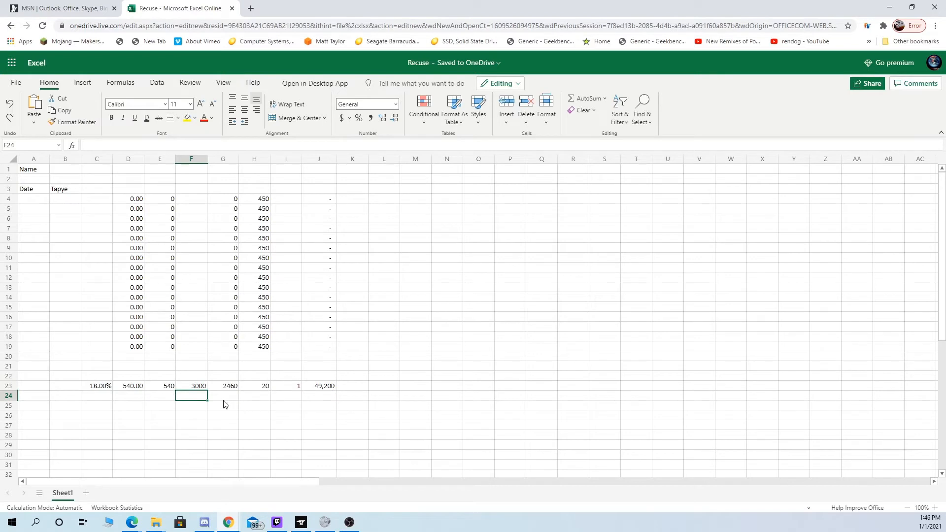
- Set the value in F23 to 3000000
left_click(197, 388)
type("300")
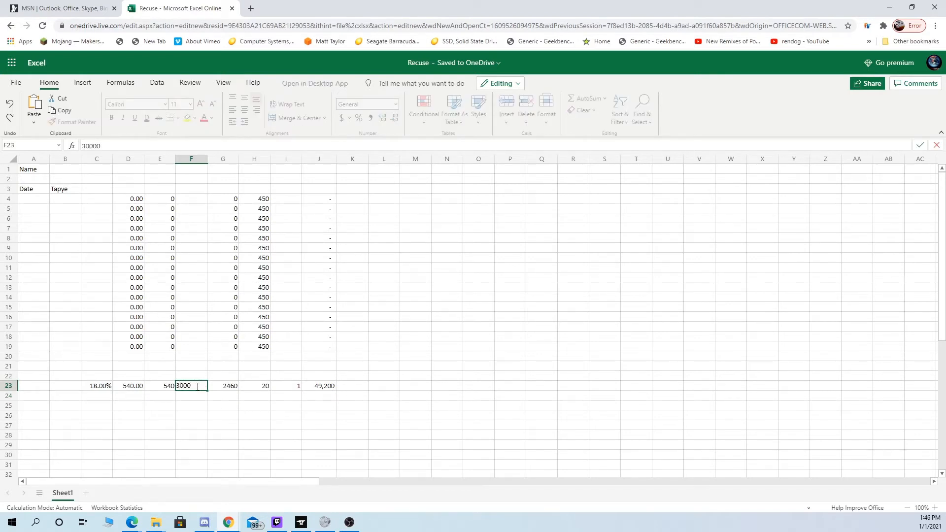
key("Return")
left_click(194, 387)
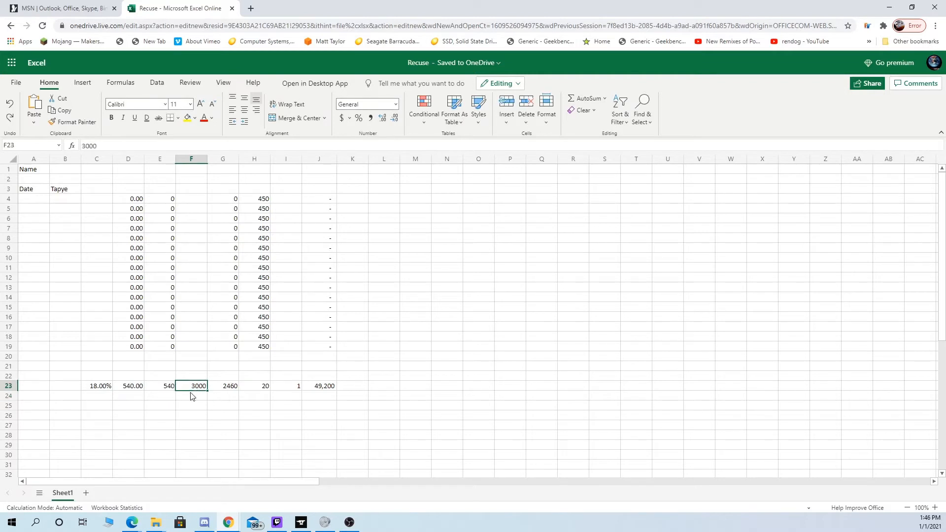
type("3")
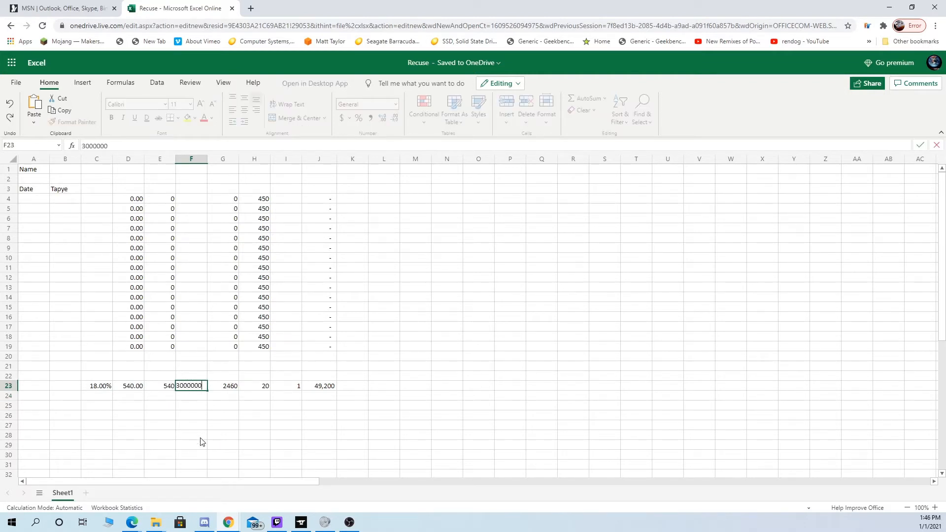
left_click_drag(202, 442, 202, 435)
left_click(192, 386)
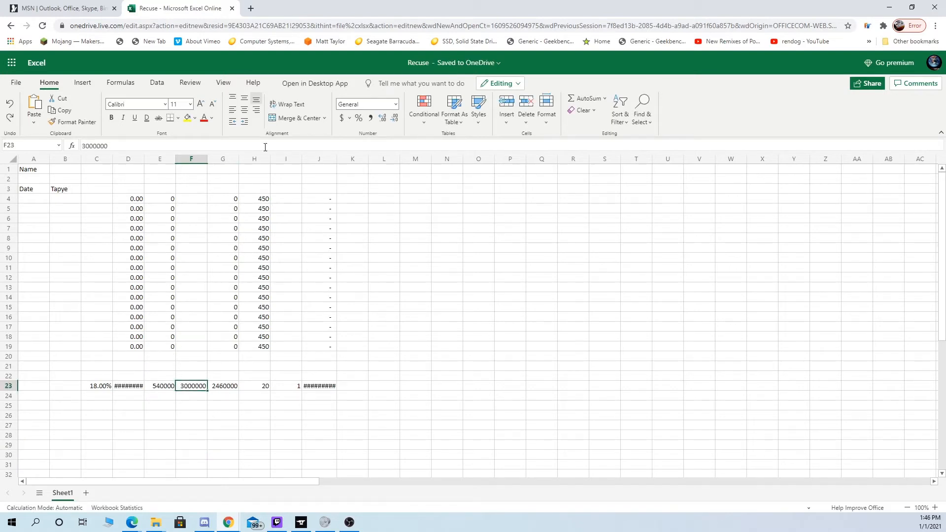
- Format F23 with the thousands comma style and no decimal places
left_click(370, 118)
left_click(365, 229)
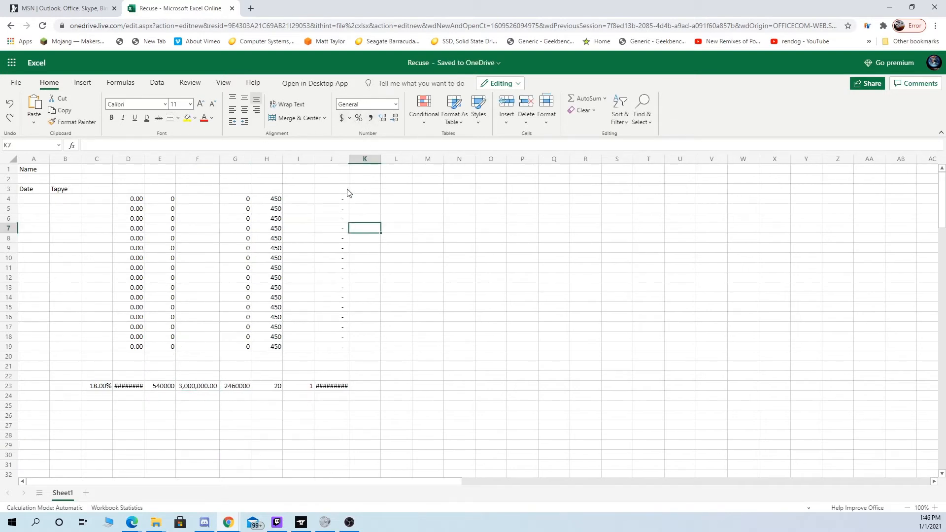
left_click(193, 386)
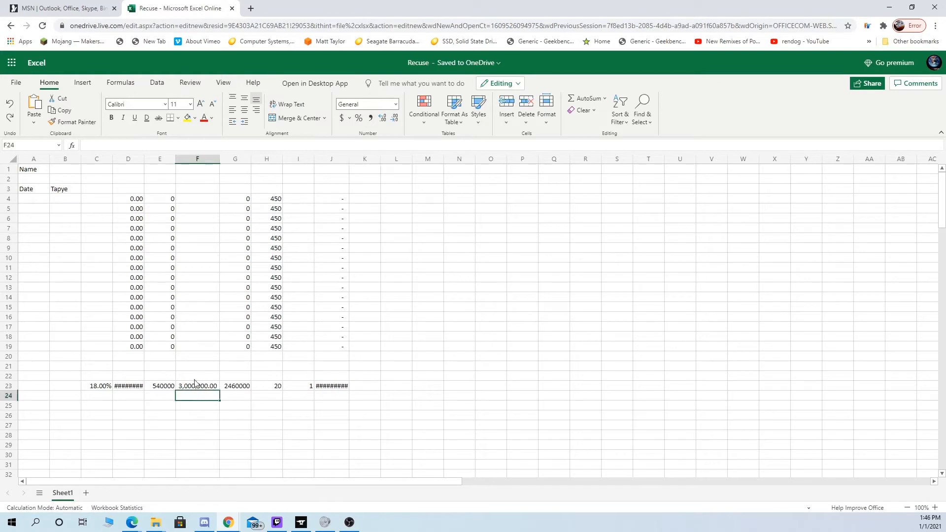
left_click(393, 118)
left_click(393, 118)
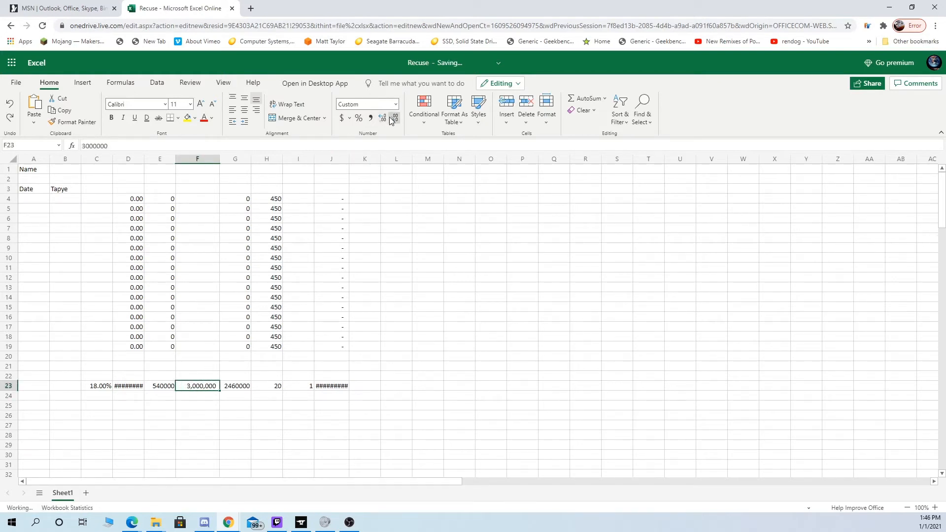
- Reduce the value in F23 to 3000
double_click(209, 389)
key("BackSpace")
key("BackSpace")
key("BackSpace")
key("Return")
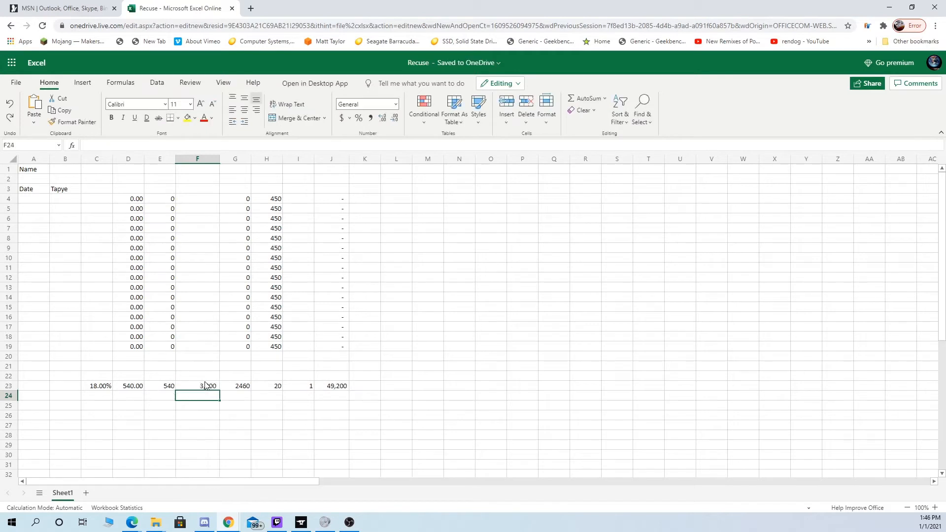
double_click(212, 388)
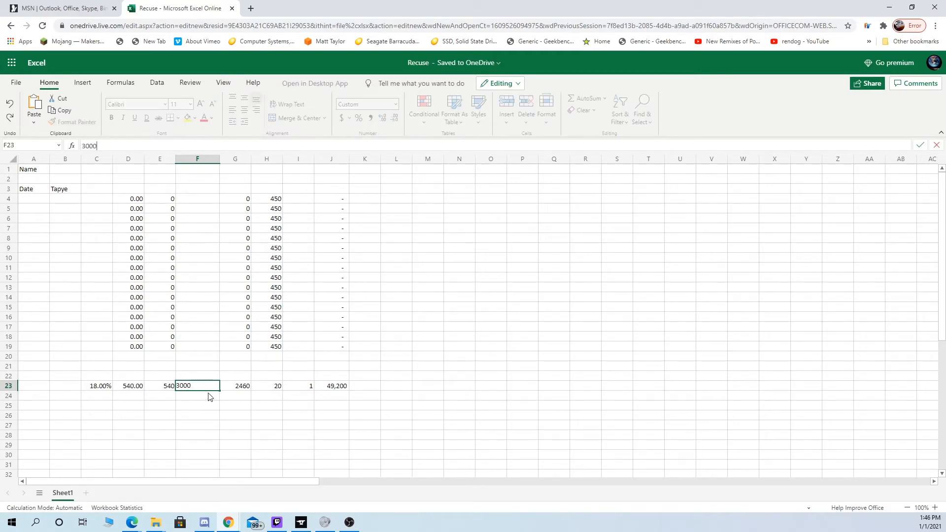
key("Escape")
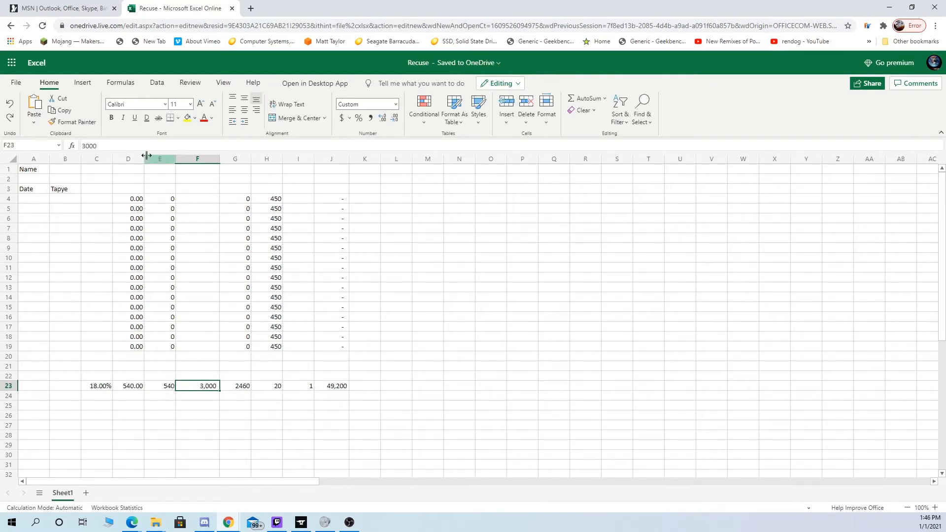
- Raise the value in F23 to 30000, and further to 300000
key("F2")
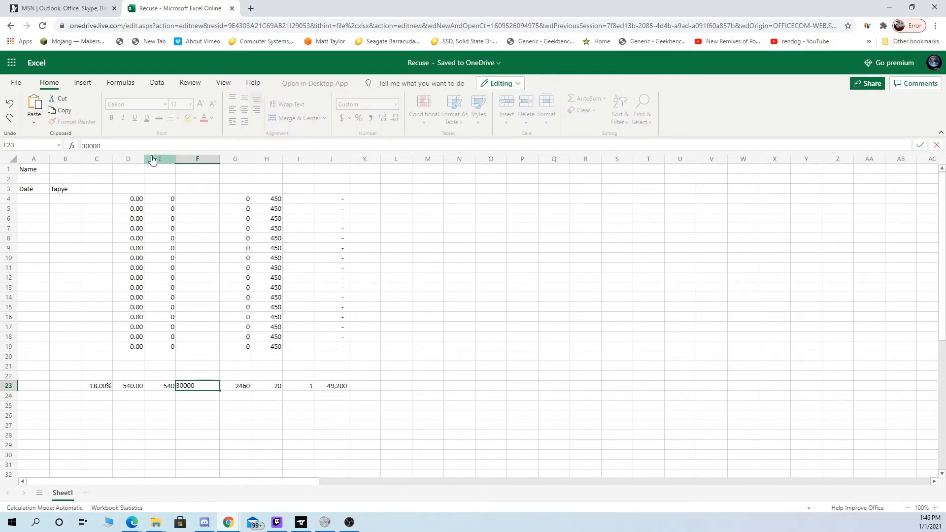
type("0")
left_click(398, 249)
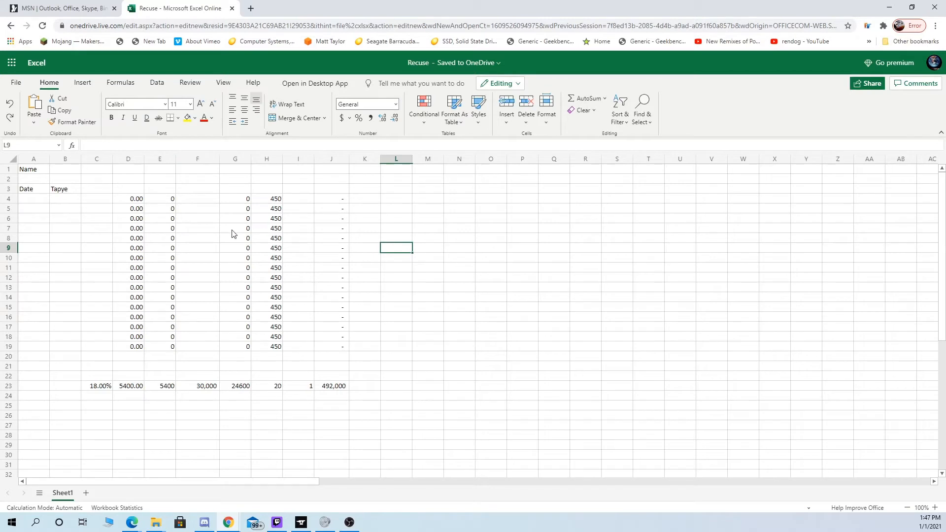
left_click(203, 390)
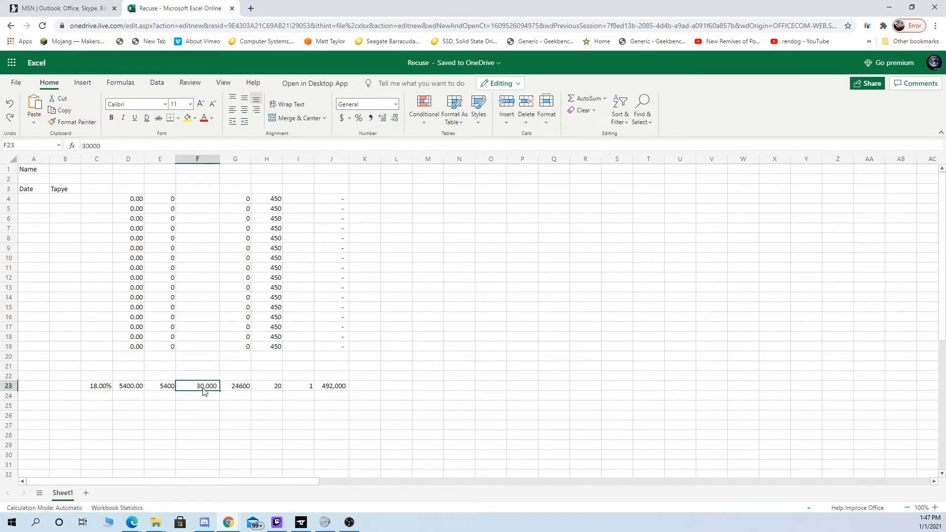
left_click(147, 149)
type("0")
key("Return")
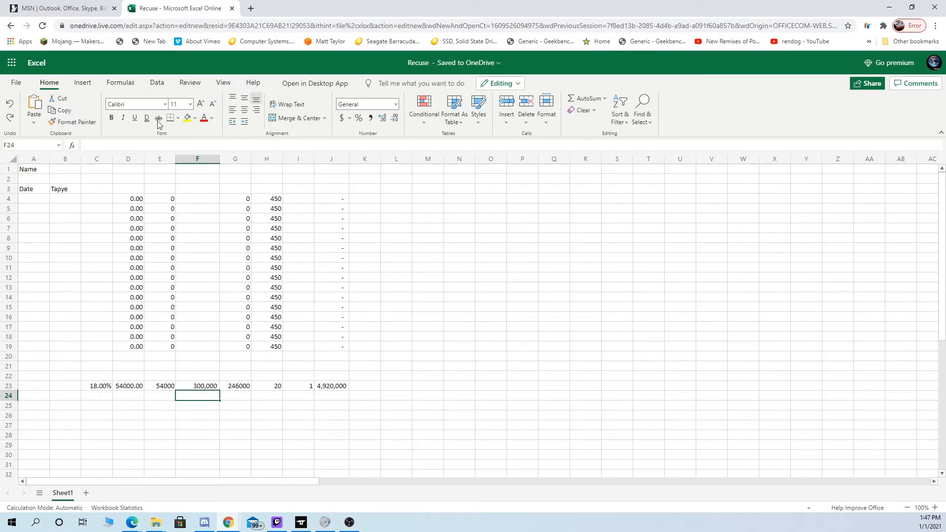
- Format the product in D23 with the thousands comma style and no decimal places
left_click(138, 386)
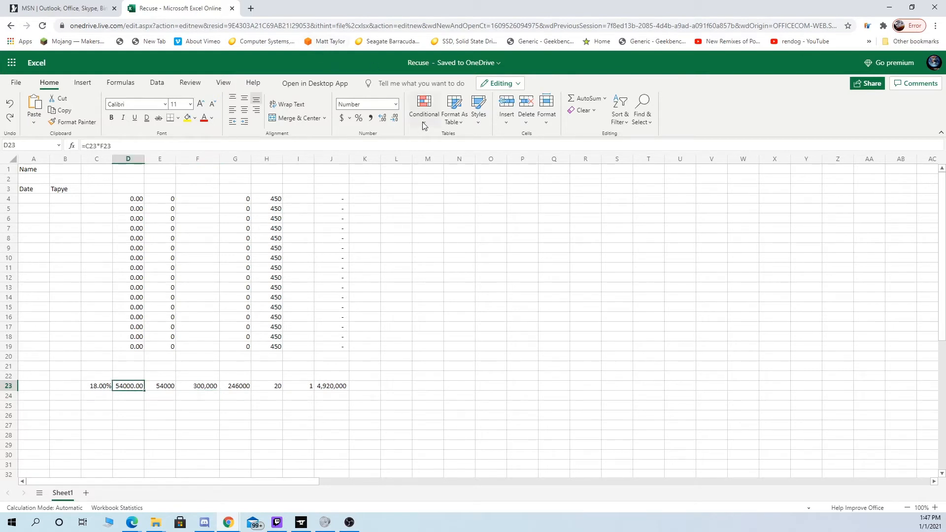
left_click(394, 118)
left_click(395, 118)
left_click(295, 300)
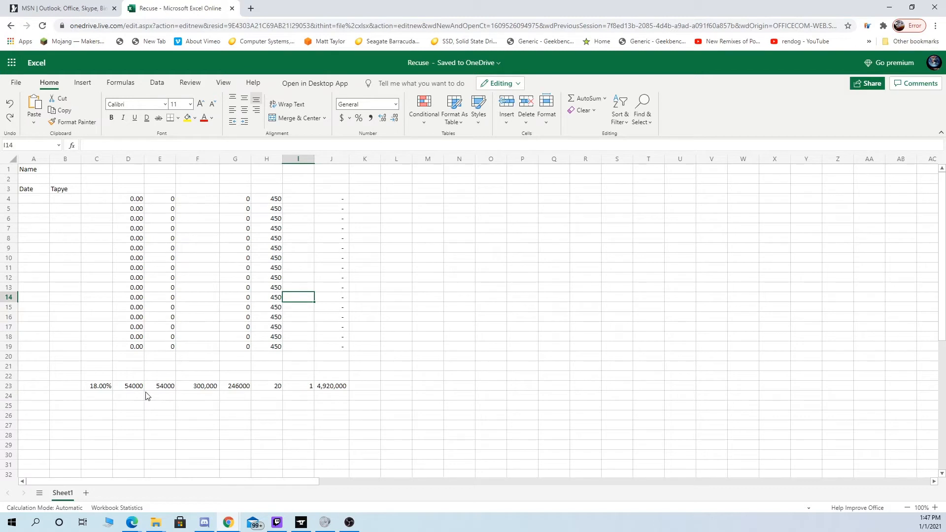
left_click(127, 390)
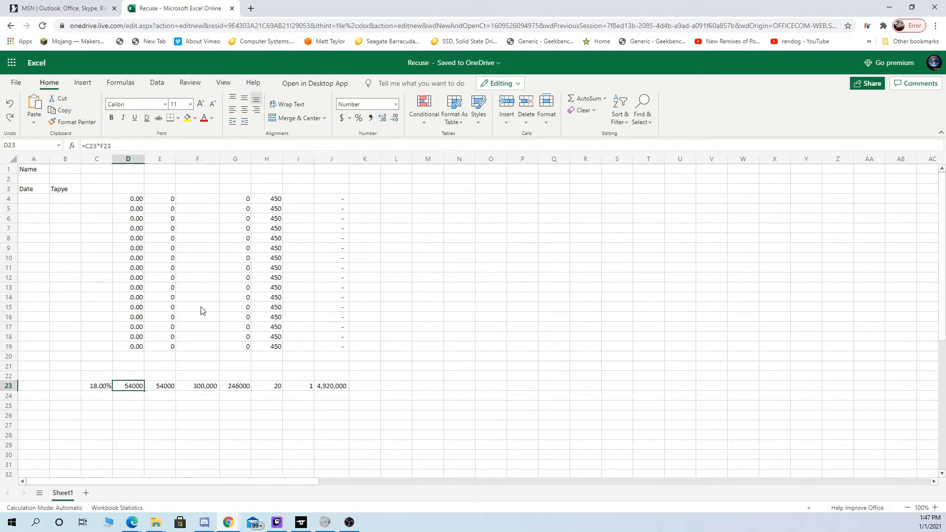
left_click(370, 118)
left_click(396, 118)
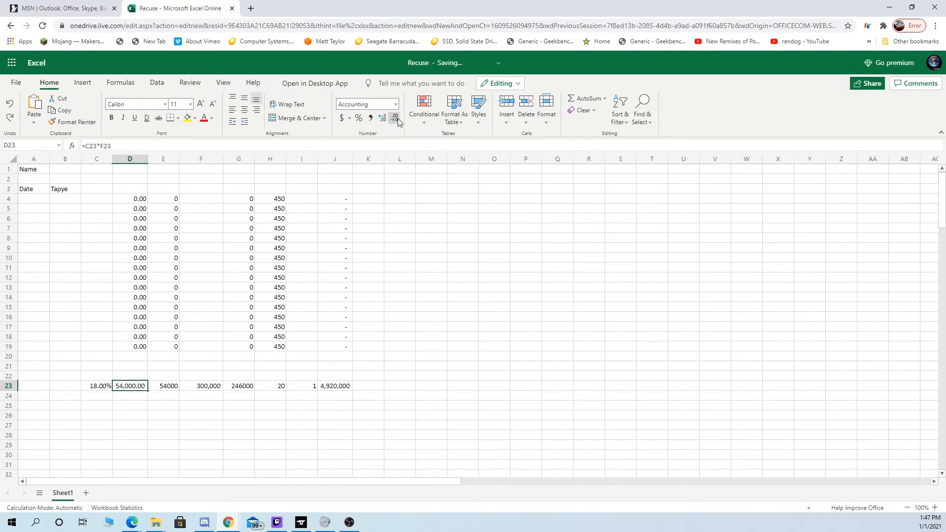
left_click(396, 119)
- Format the rounded-down value in E23 with the thousands comma style and no decimal places
left_click(176, 386)
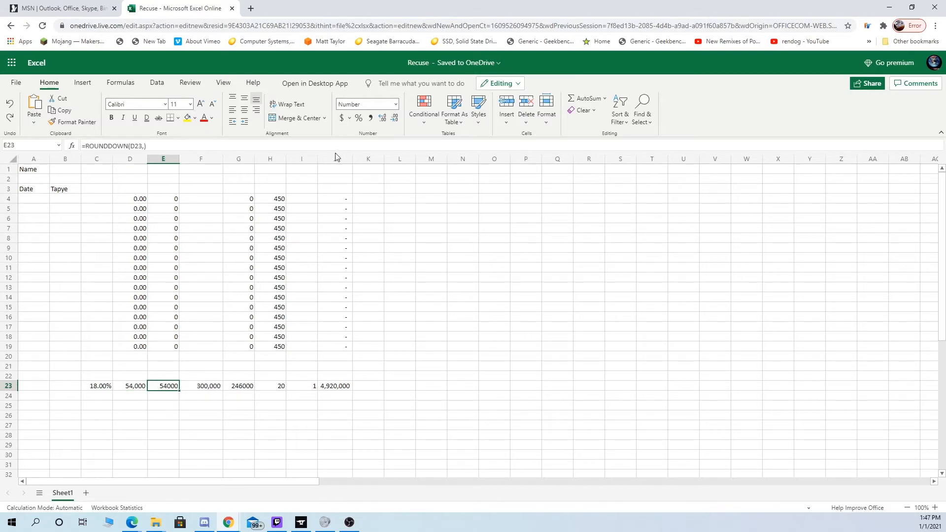
left_click(379, 120)
left_click(361, 119)
left_click(370, 119)
left_click(384, 118)
left_click(384, 118)
left_click(383, 119)
left_click(384, 118)
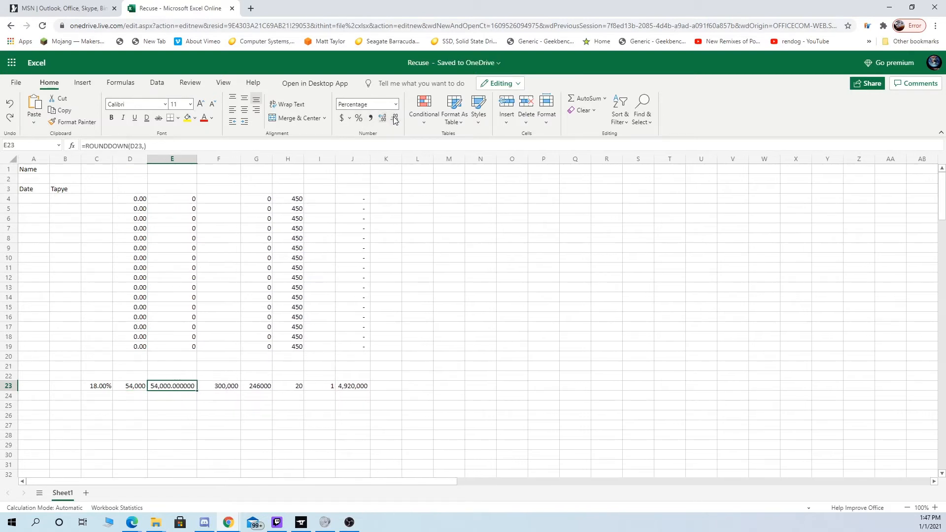
left_click(395, 119)
left_click(396, 119)
left_click(395, 119)
left_click(395, 118)
left_click(395, 119)
left_click(395, 119)
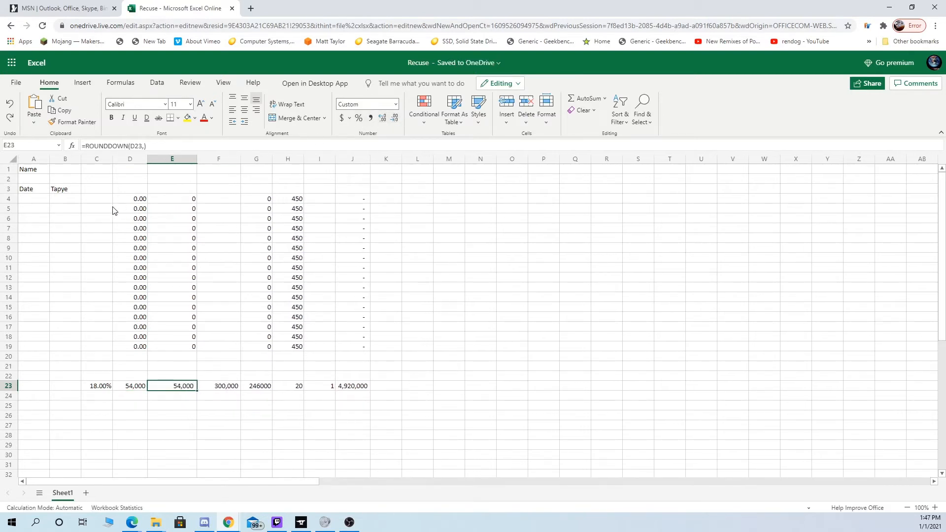
- Narrow columns A through H to fit their contents and select I23
left_click(122, 191)
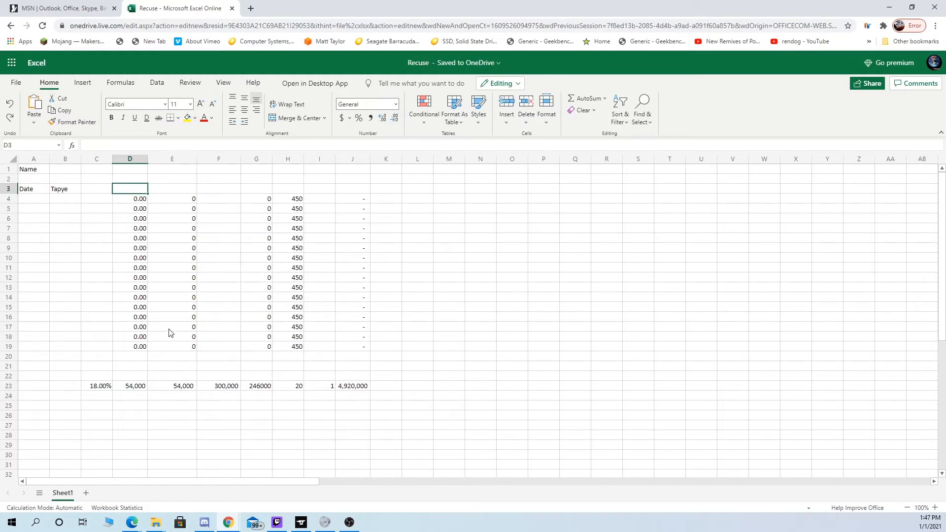
left_click_drag(49, 158, 209, 158)
left_click(229, 388)
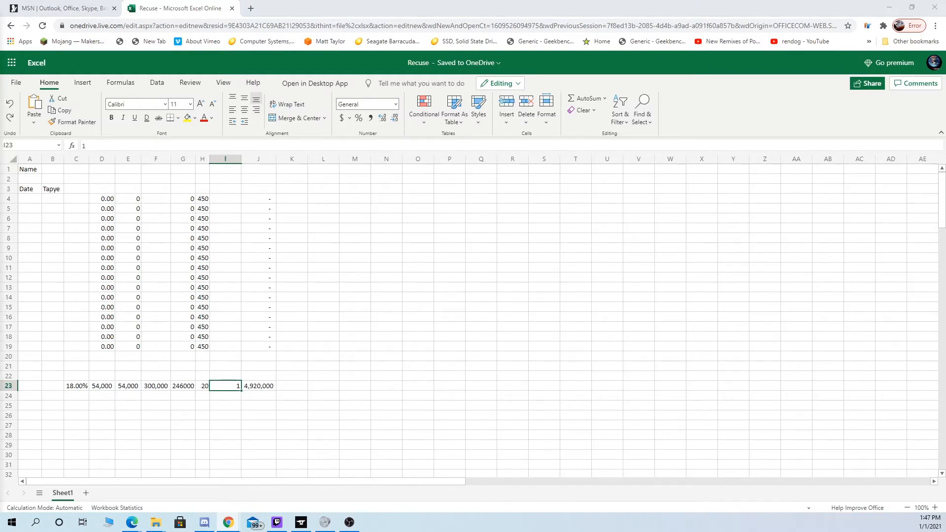
- Change the formula in J23 to divide instead of multiply, as =SUM(G23/H23)
left_click(249, 384)
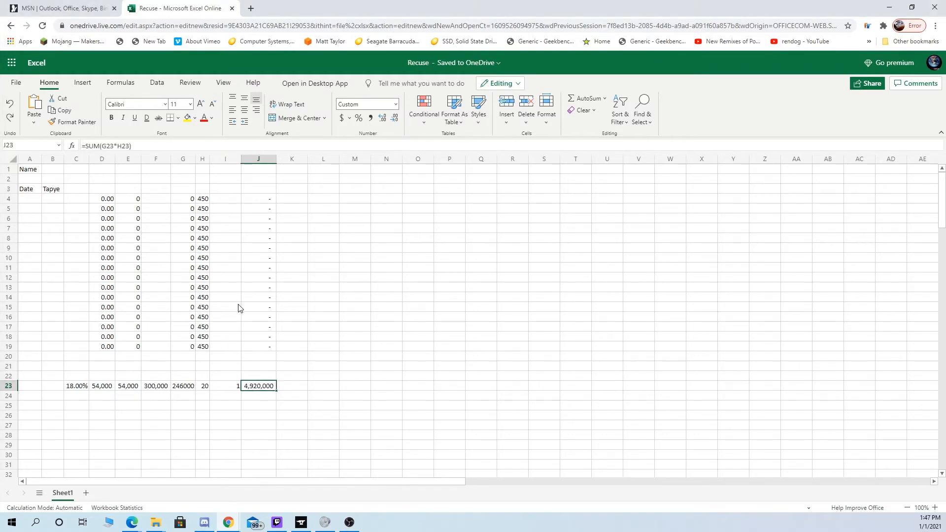
left_click(114, 146)
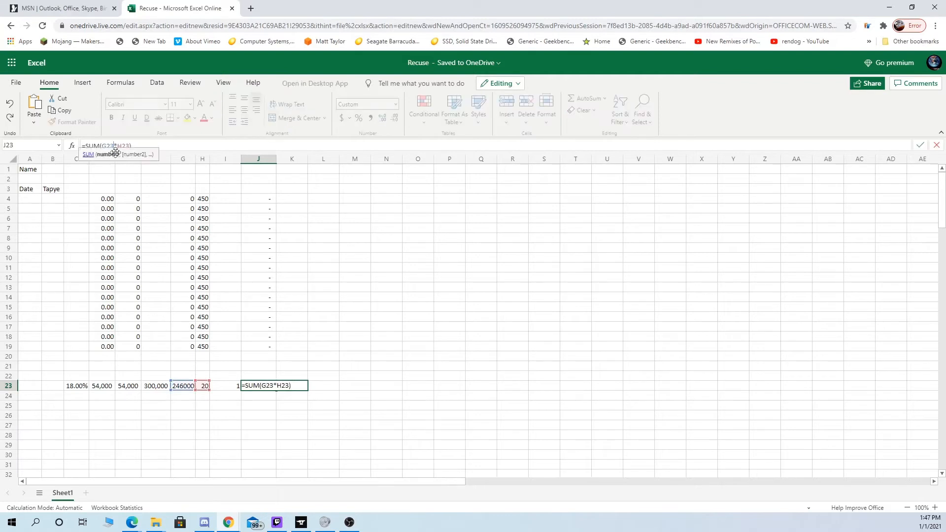
key("BackSpace")
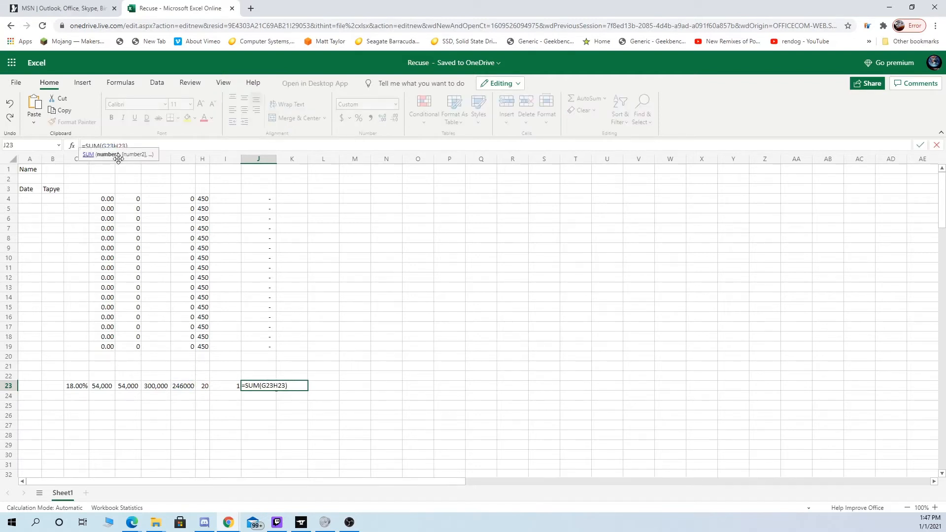
type("/")
key("Return")
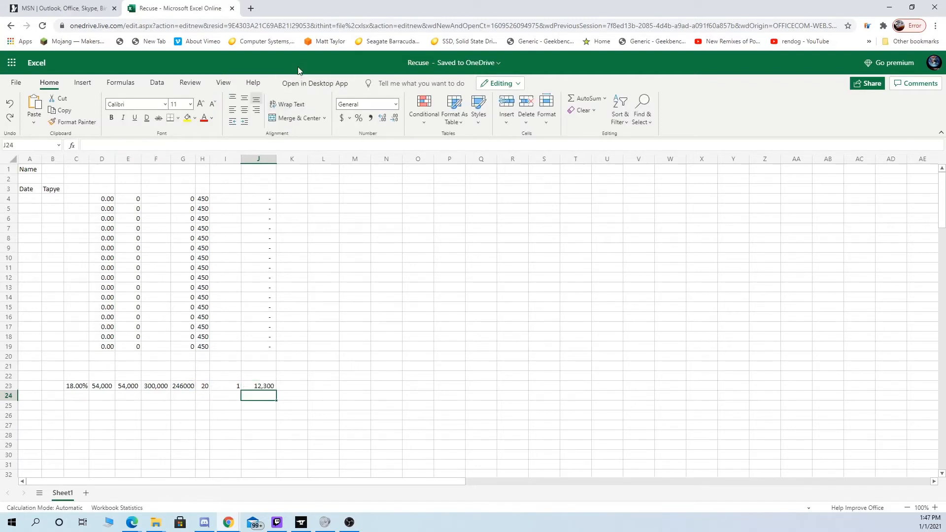
- Clear the percentage from C23
left_click_drag(375, 13, 372, 1)
left_click(84, 388)
key("Delete")
left_click(273, 427)
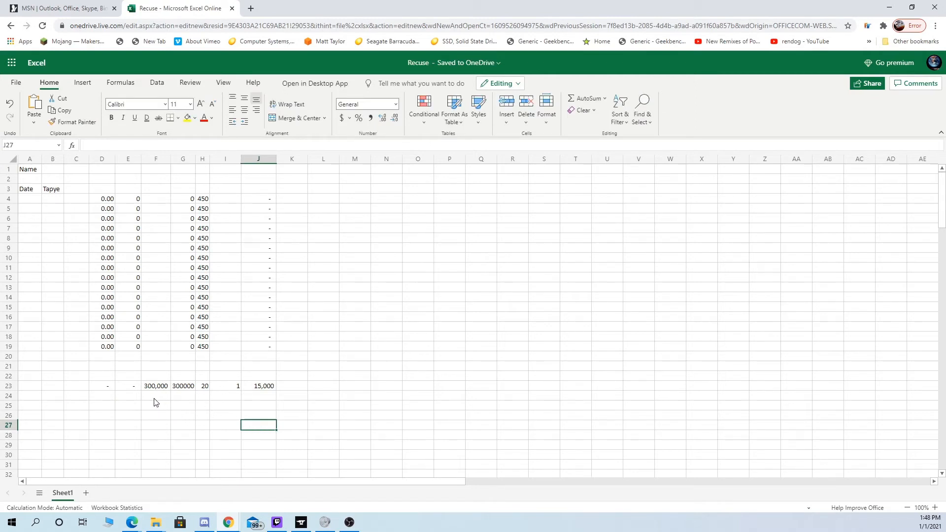
- Enter the row labels Food, Wood, Stone and Iron in cells B23 through B26
left_click(52, 386)
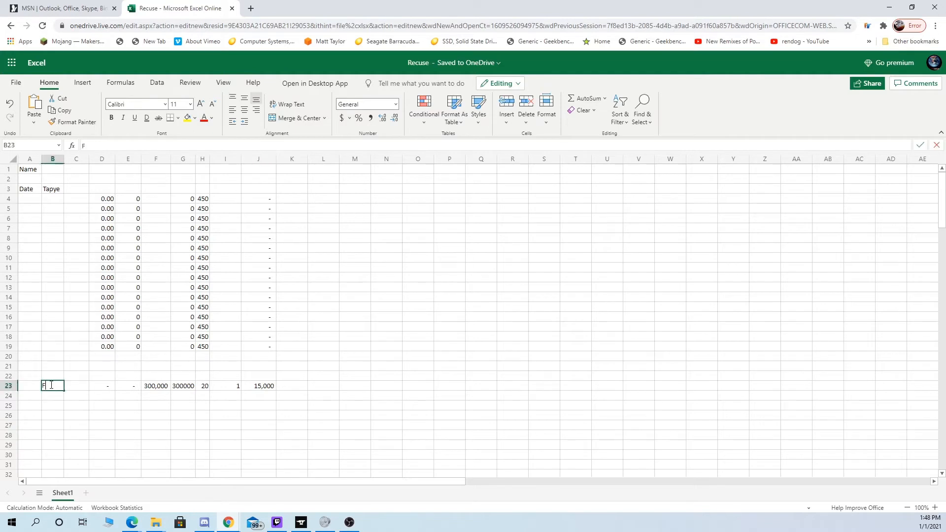
type("F")
key("Return")
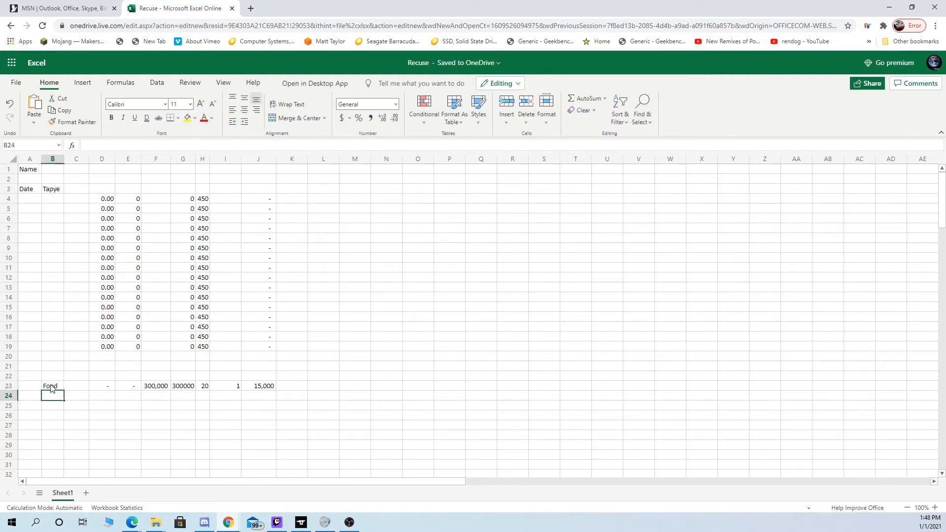
type("Wood")
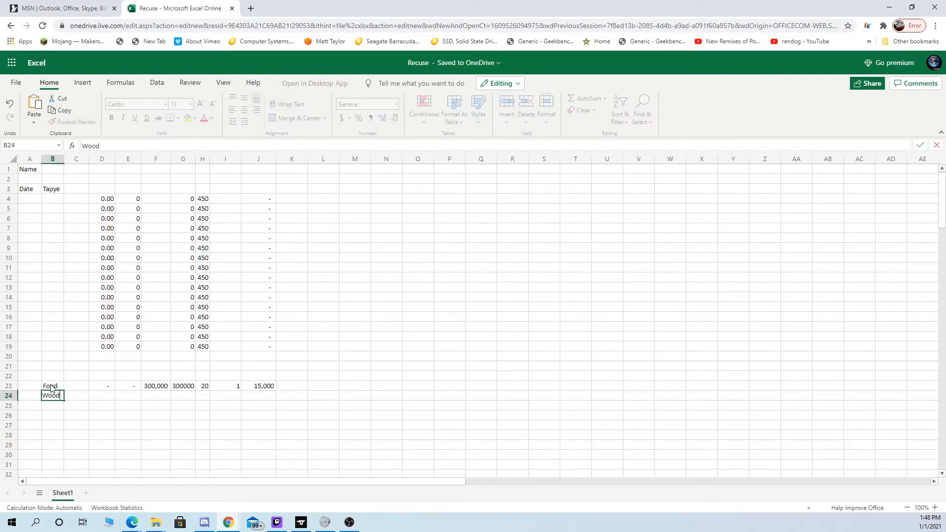
key("Return")
type("St")
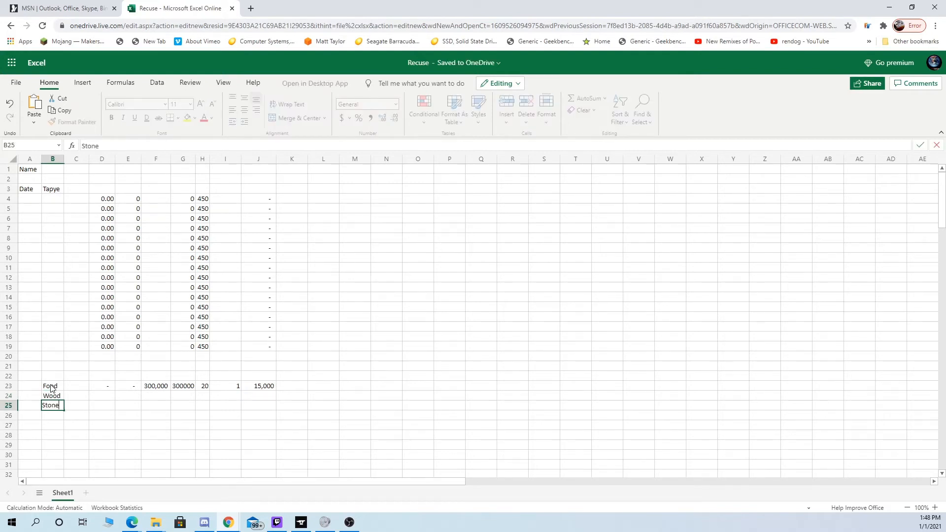
type("one")
key("Return")
type("R")
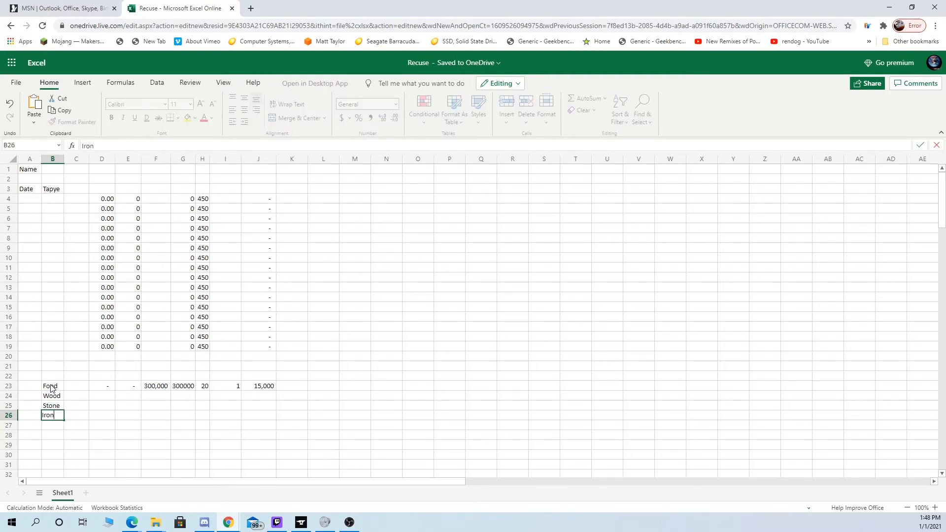
key("Tab")
- Copy the Food row's cells D23:J23 into the Wood, Stone and Iron rows, 24 through 26
left_click_drag(111, 388, 250, 393)
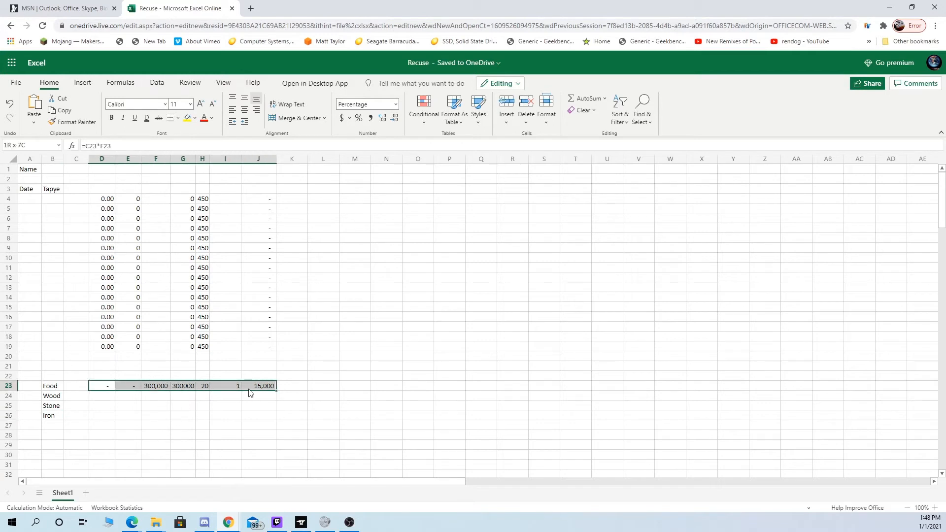
key("ctrl+c")
left_click(104, 400)
key("ctrl+v")
left_click(104, 407)
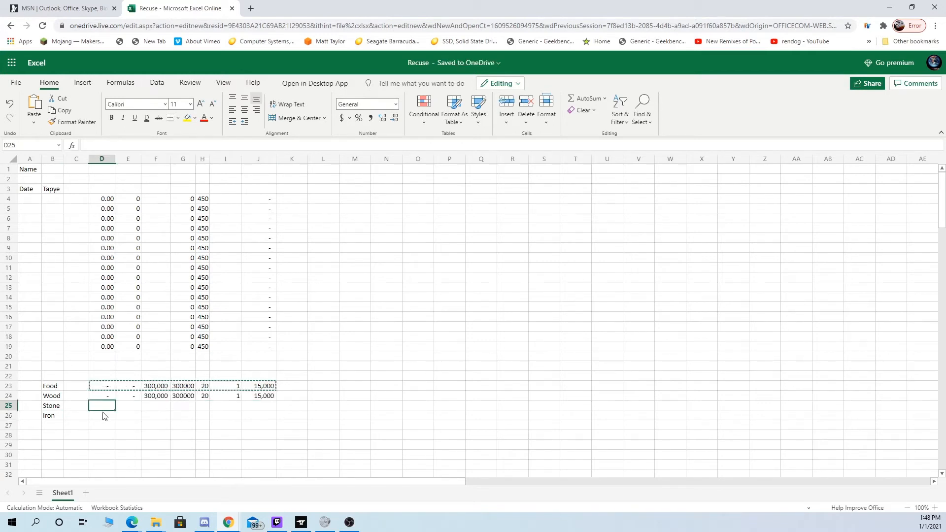
key("ctrl+v")
left_click(104, 416)
key("ctrl+v")
- Set the column I value to 5 for Stone and 10 for Iron
left_click(228, 399)
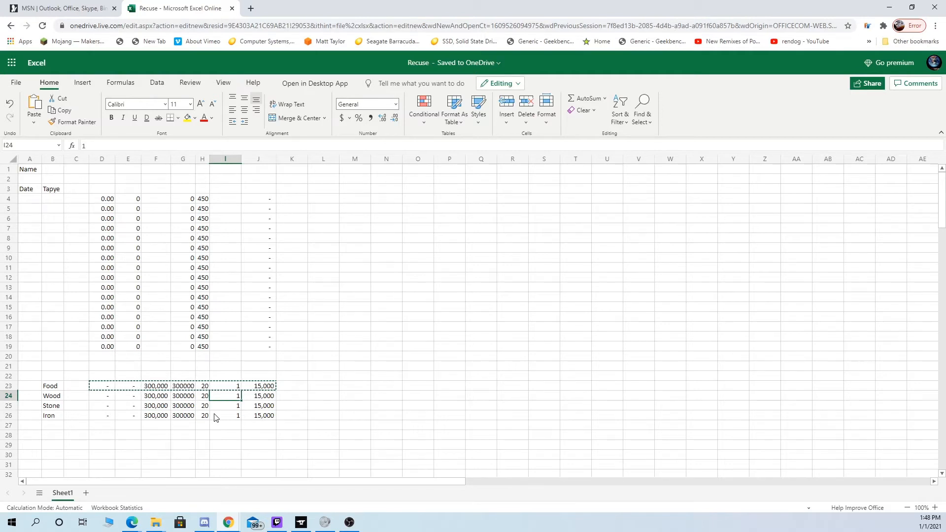
key("Down")
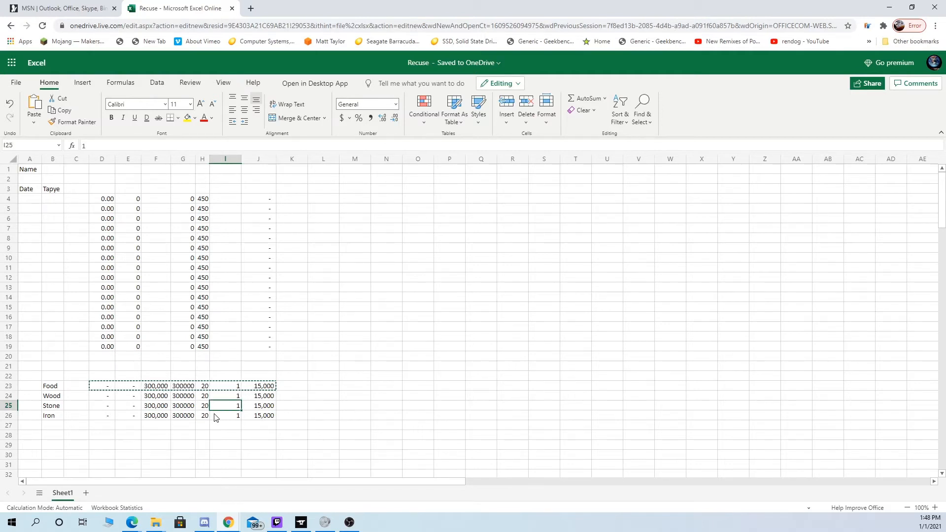
type("5")
key("Return")
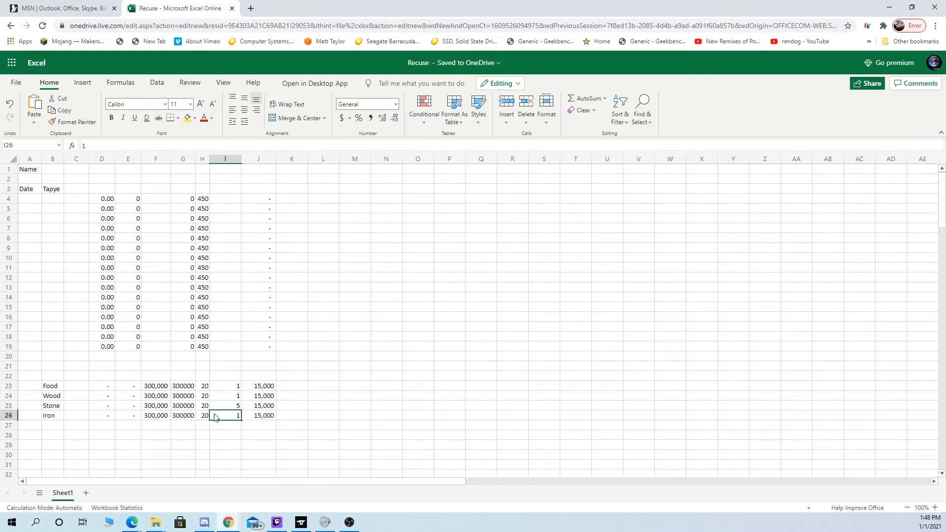
type("10")
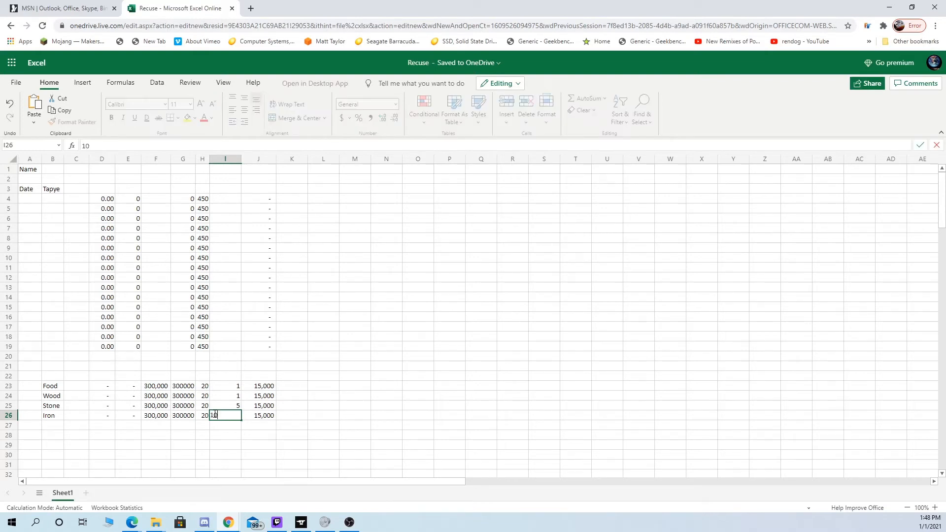
key("Return")
key("Up")
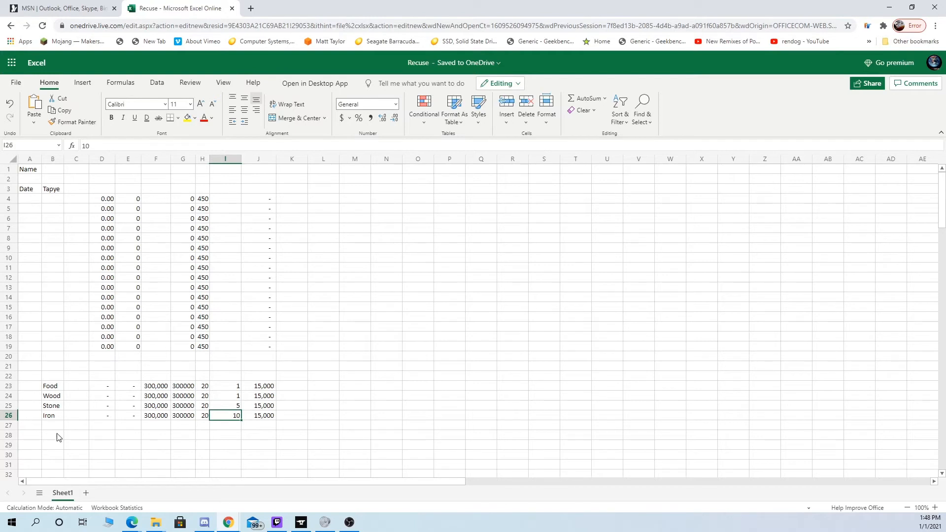
- Set the Food amount in F23 to 60000
left_click(166, 390)
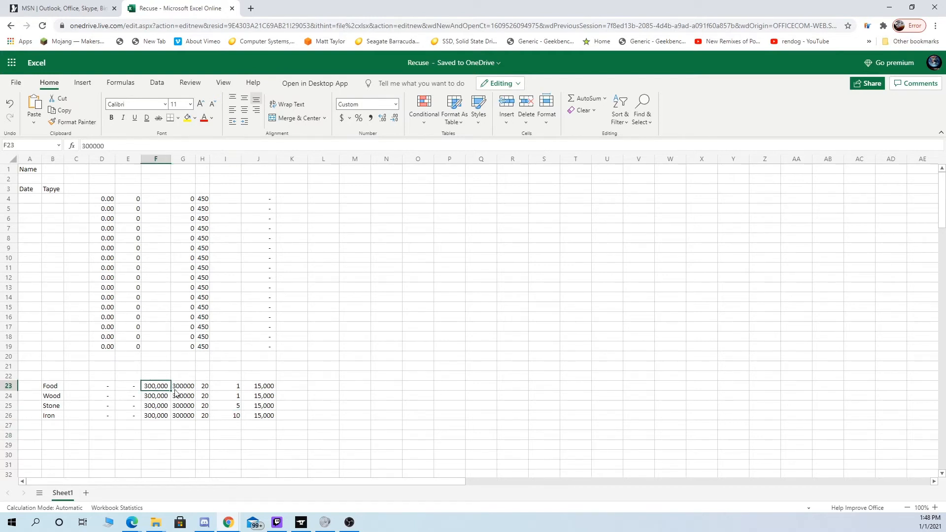
type("60,")
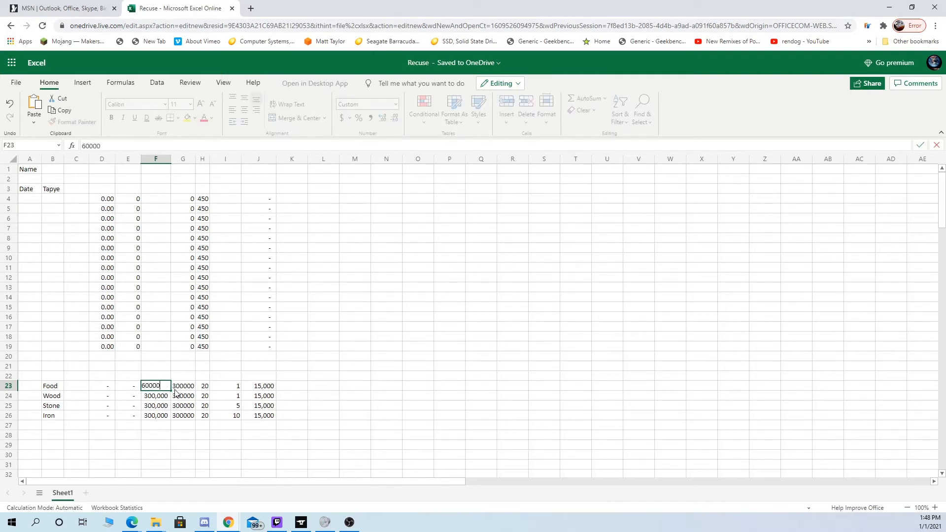
type("000")
key("Return")
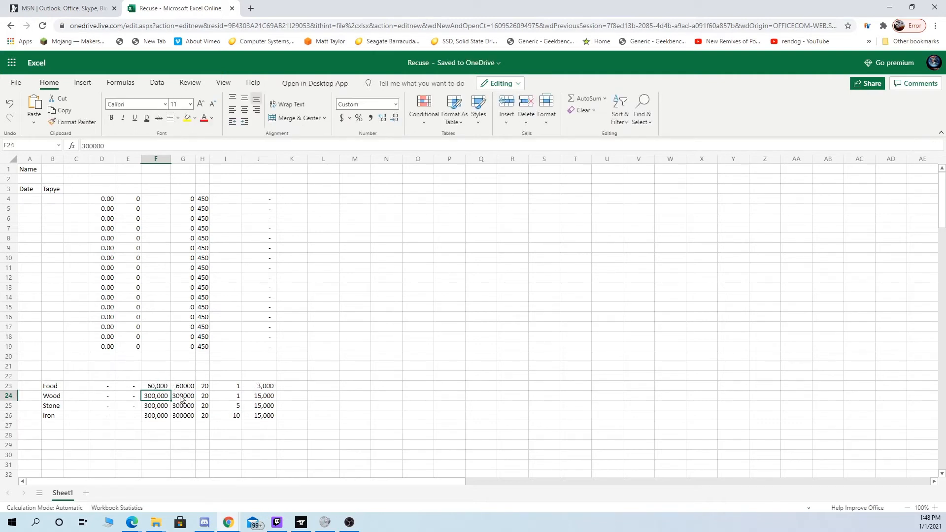
- Set the Stone amount in F25 to 12000 and the Iron amount in F26 to 6000
key("Return")
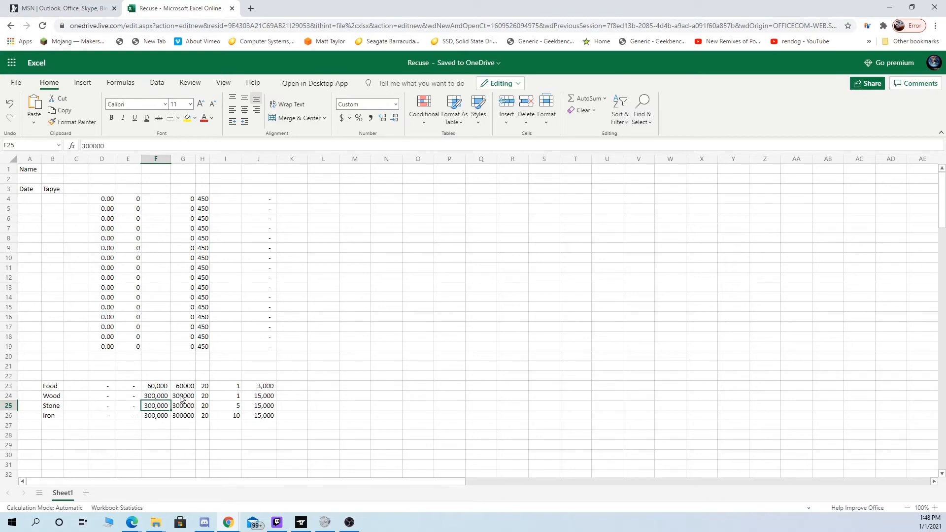
type("12")
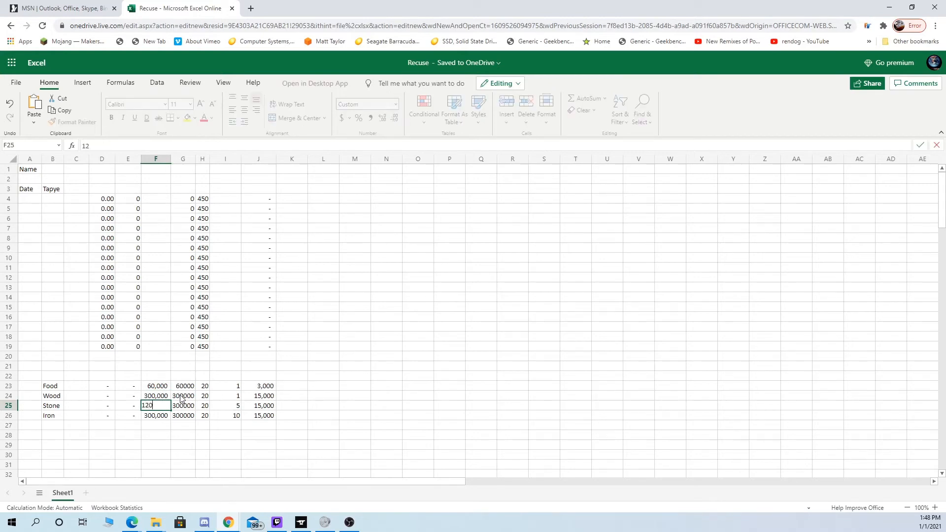
key("Return")
key("Up")
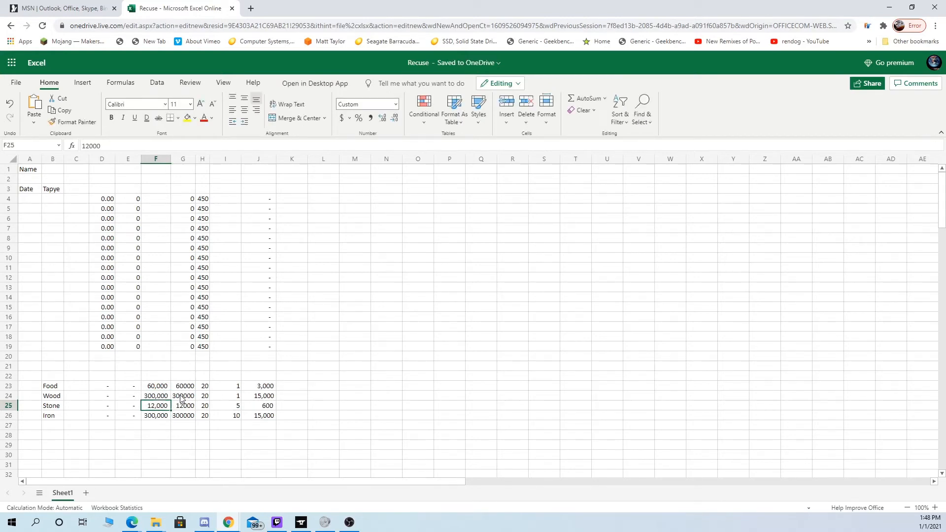
type("12,00")
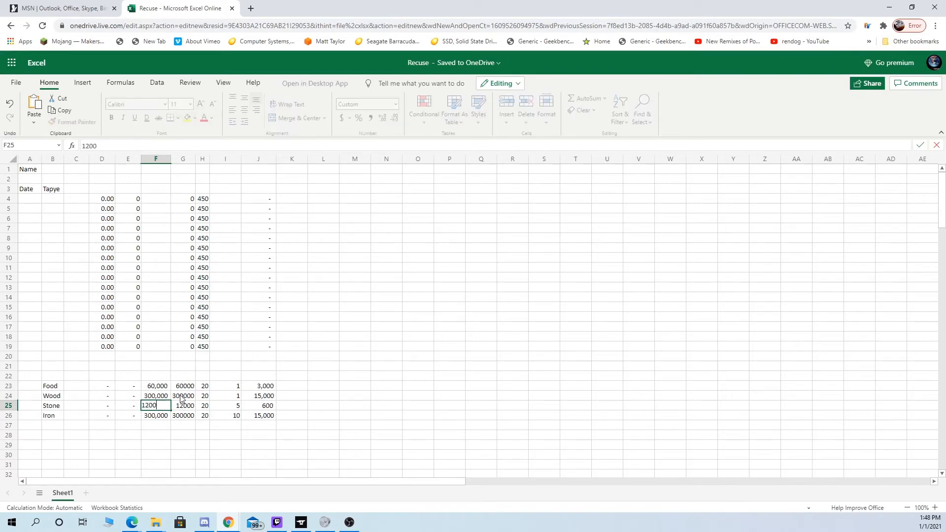
type("0")
key("Return")
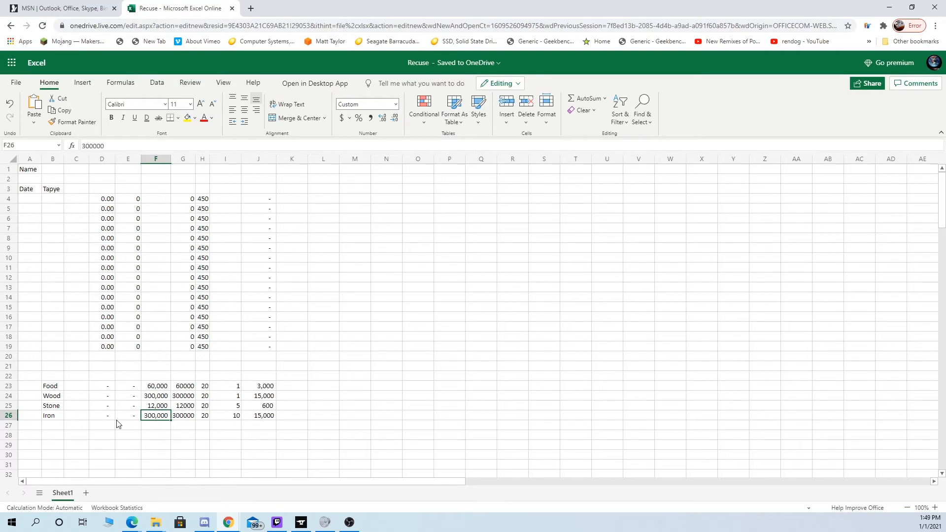
type("6000")
key("Return")
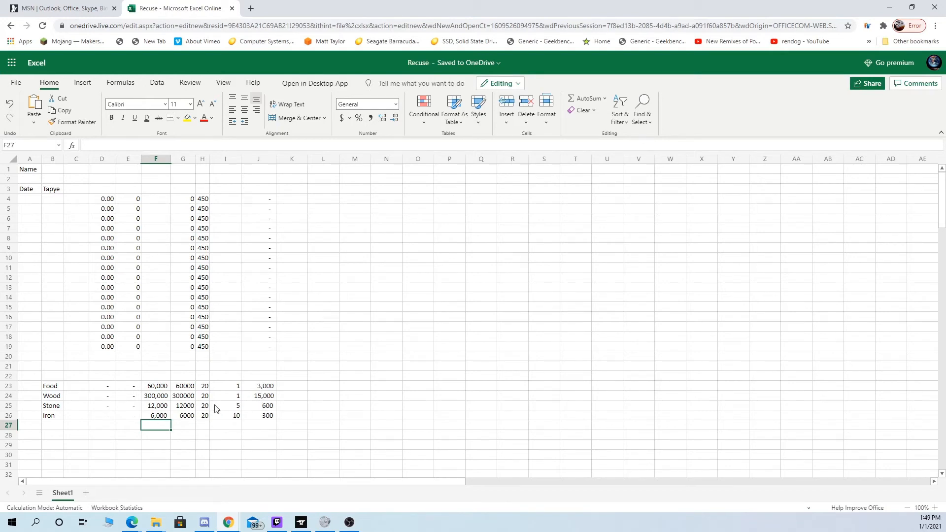
- Set the Wood amount in F24 to 60000
left_click(148, 398)
type("60,00")
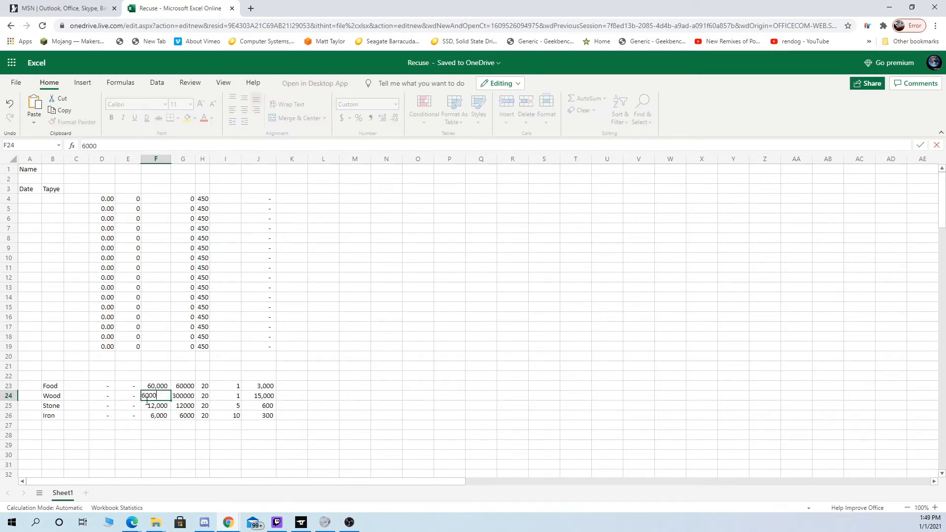
type("0")
key("Return")
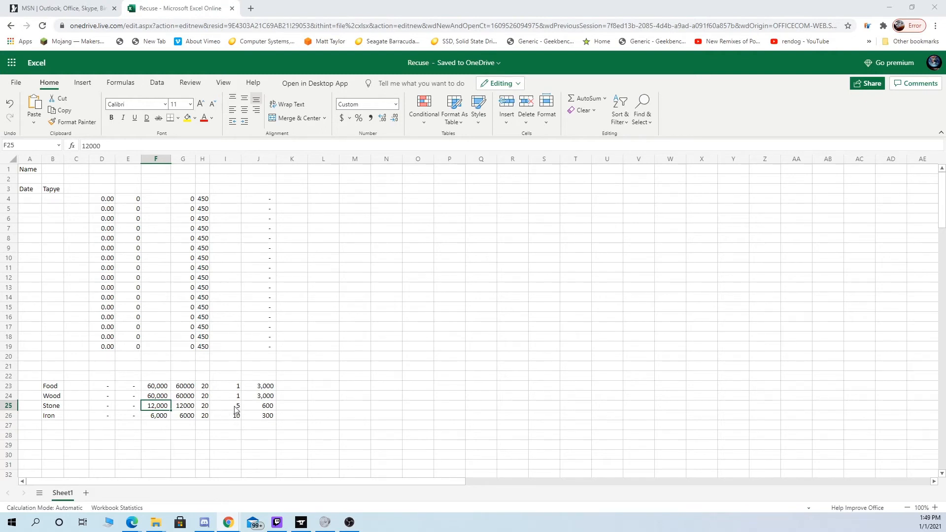
- Check the column I values for Food and Wood and the formulas in J24 and J25
left_click(206, 411)
left_click(239, 389)
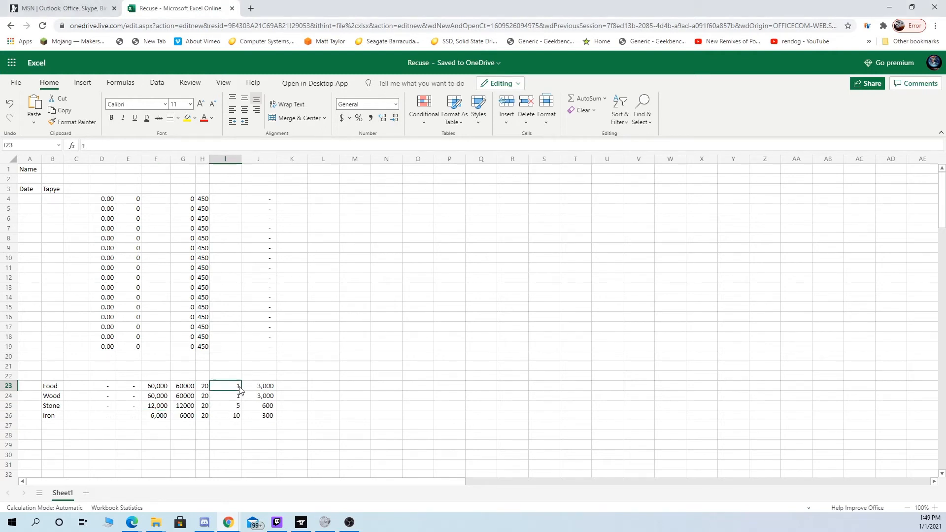
left_click(240, 397)
left_click(266, 398)
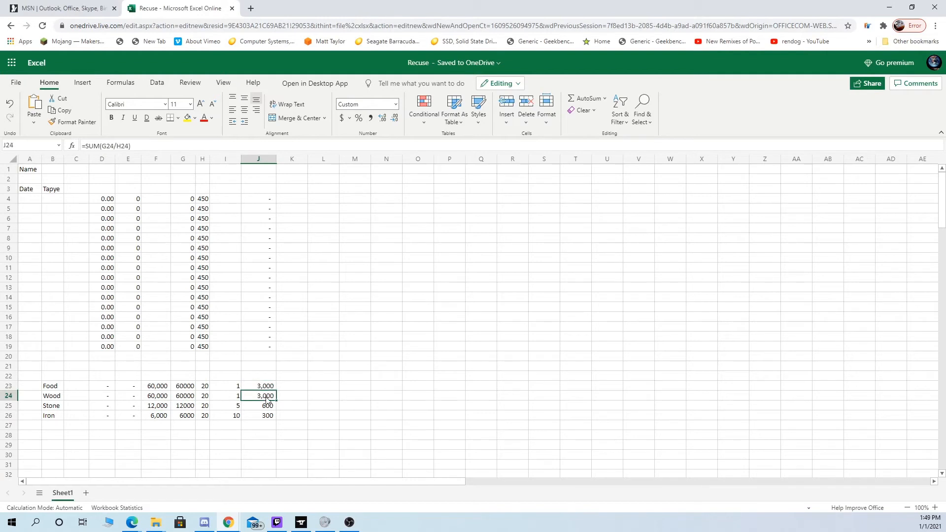
left_click(267, 406)
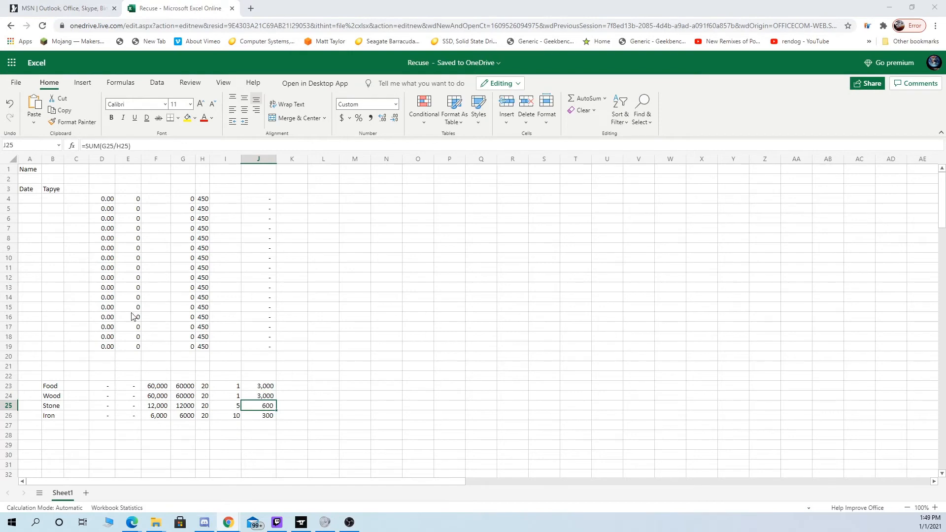
- Open the Stone row's formula in J25 for editing at its H25 reference
left_click(266, 406)
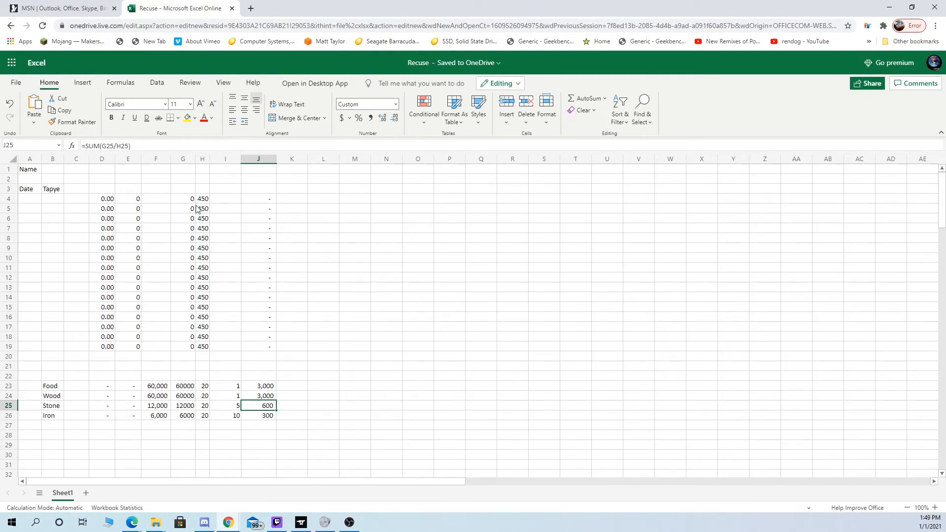
left_click(127, 146)
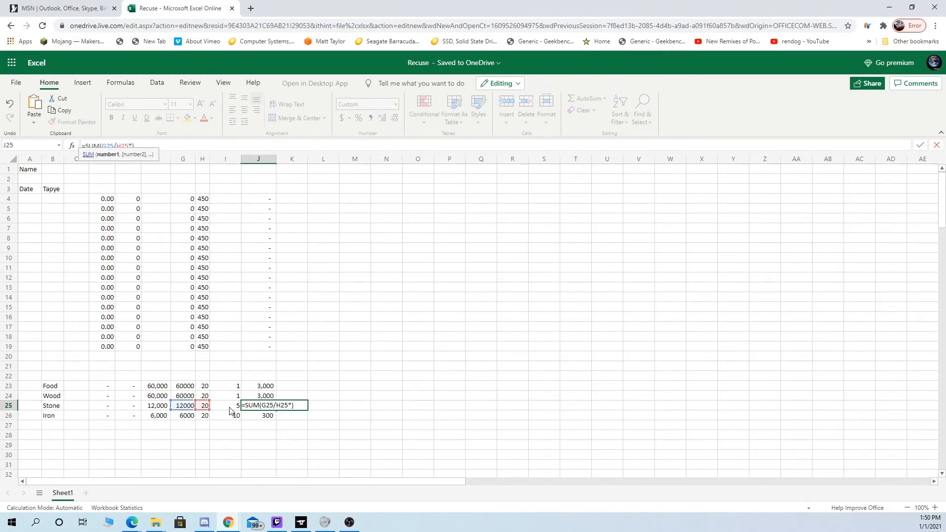
- Complete the Stone formula in J25 as =SUM(G25/H25*I25) and copy it to the Iron row in J26
left_click(230, 408)
key("ctrl+Return")
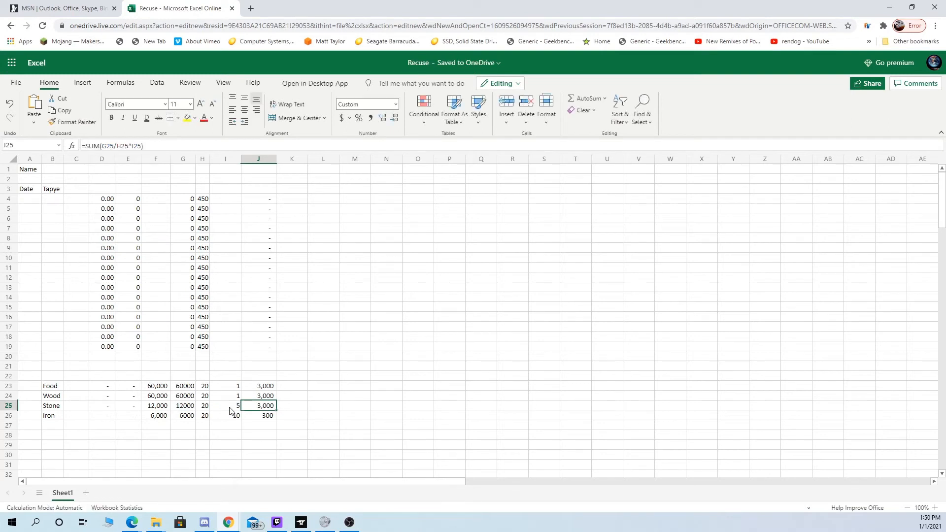
key("ctrl+c")
key("Down")
key("ctrl+v")
key("Down")
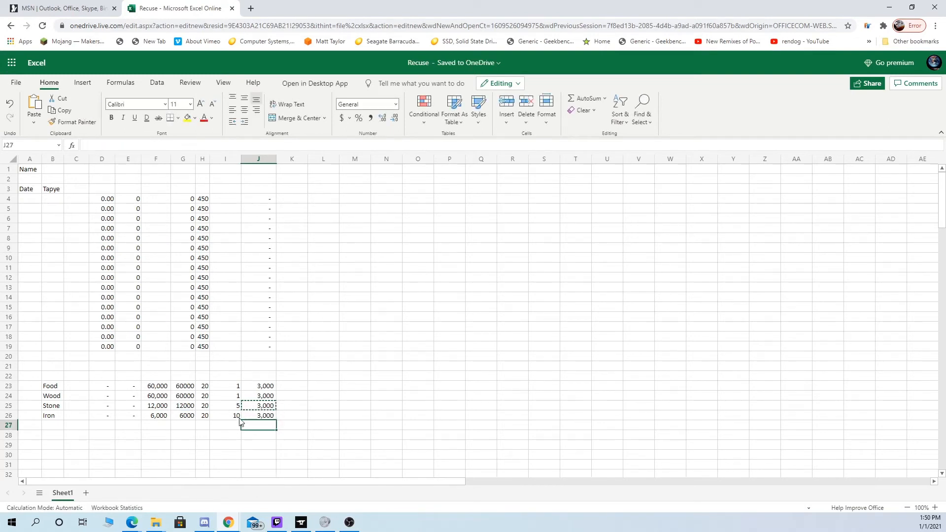
- Check the column I multipliers, the column J formulas for the resource rows, and the type cells in column B
left_click(236, 389)
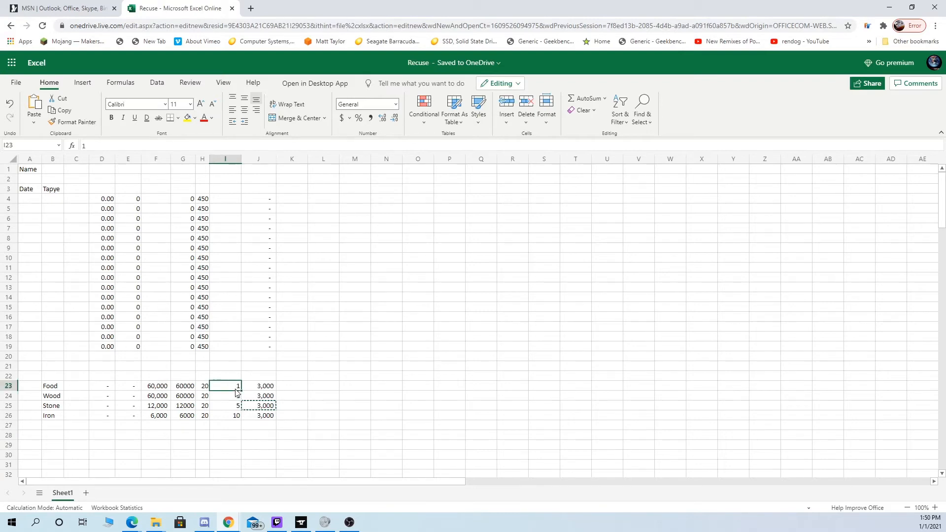
left_click(228, 399)
double_click(233, 388)
key("Escape")
left_click(253, 389)
key("Down")
key("Down")
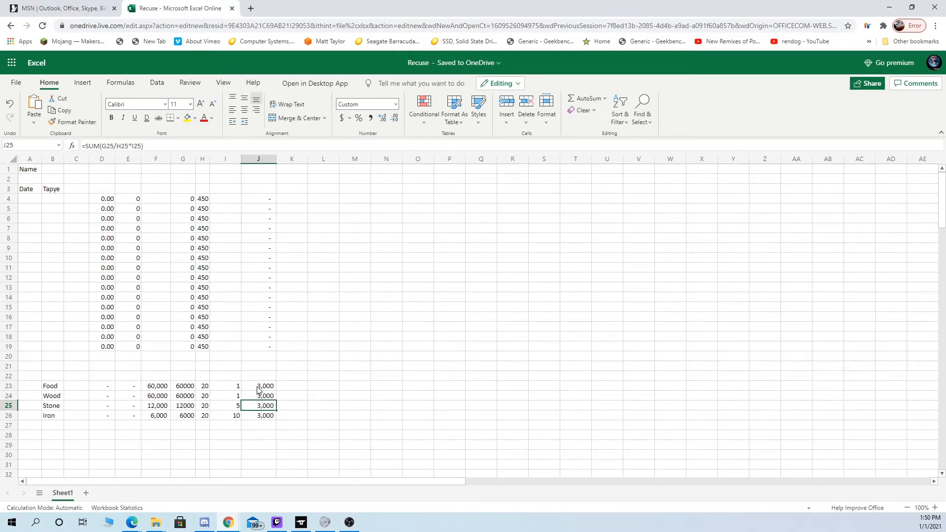
key("ctrl+c")
key("Up")
key("Up")
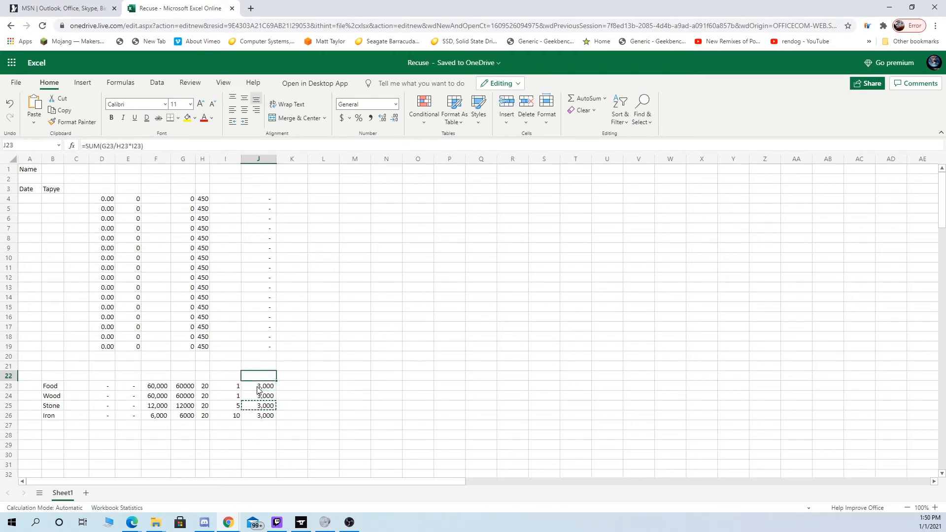
key("Down")
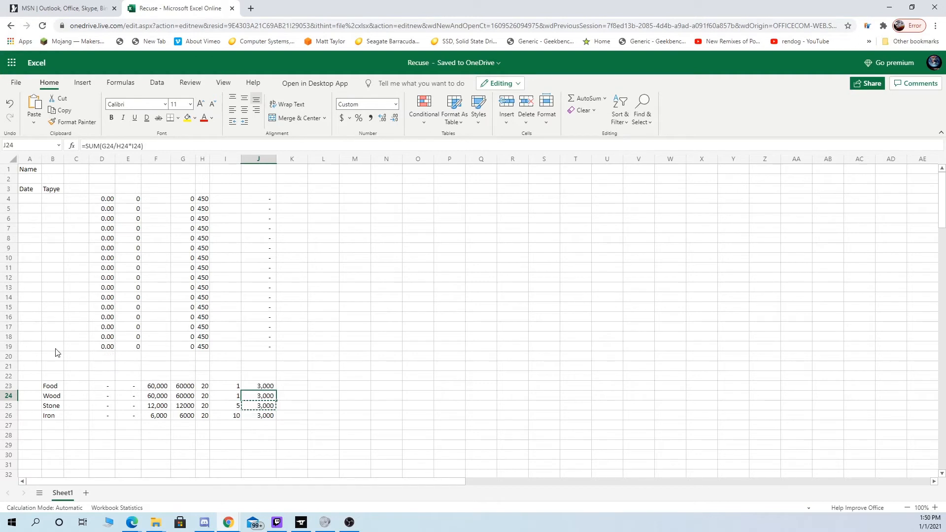
left_click_drag(54, 208, 50, 296)
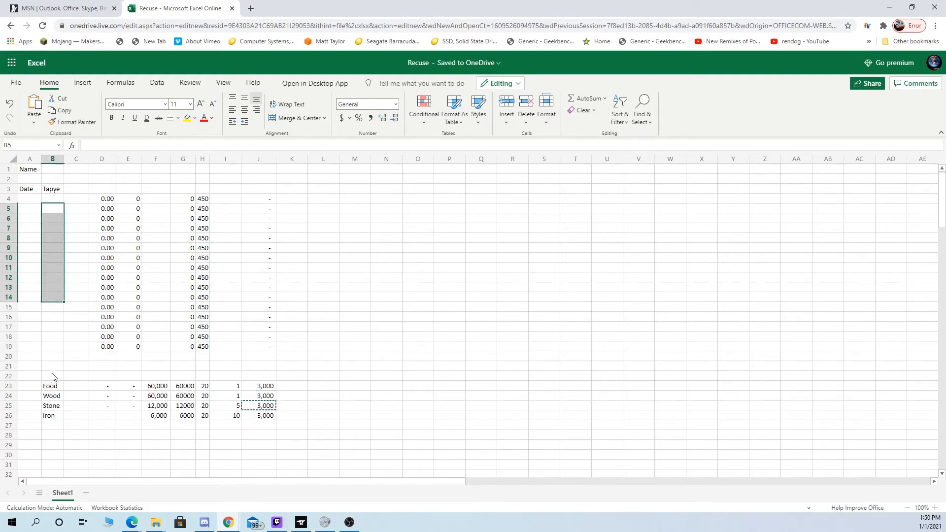
left_click_drag(50, 386, 58, 422)
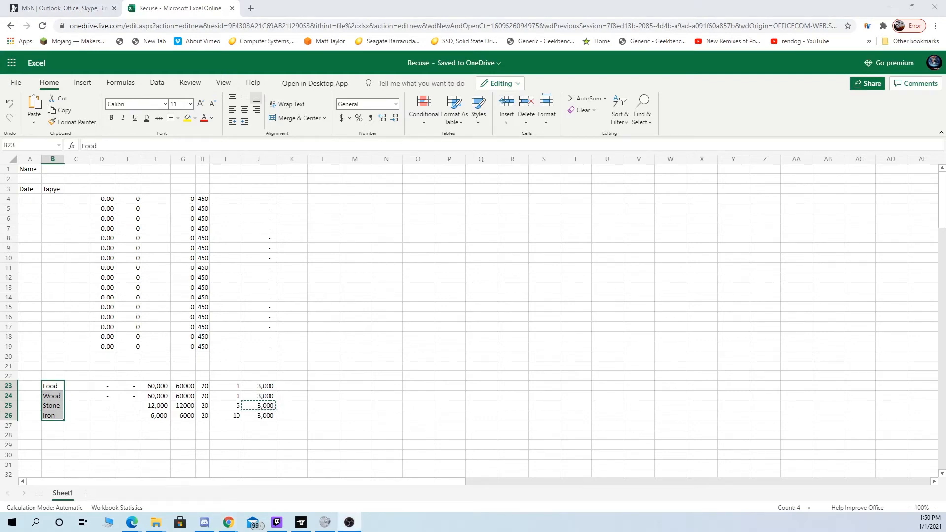
left_click(346, 357)
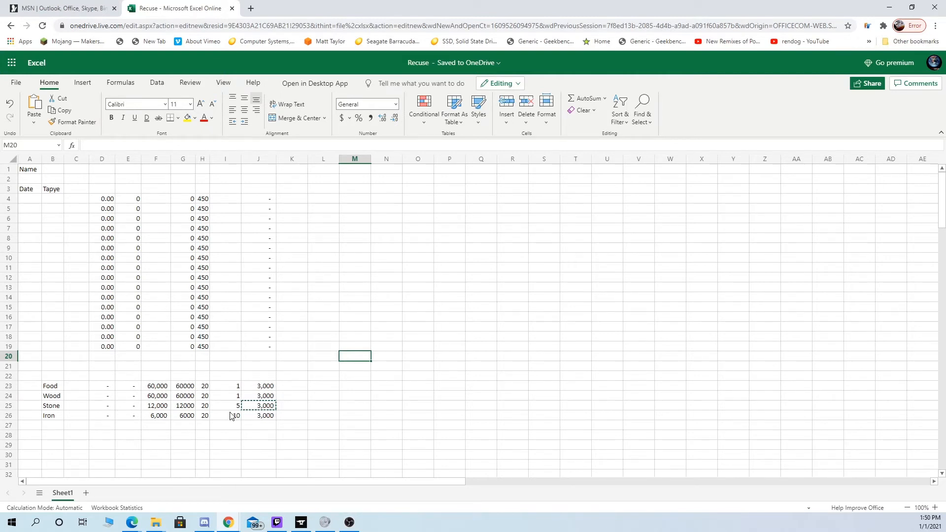
- Clear the sample amounts in F23:F26 for Food, Wood, Stone and Iron
left_click(79, 386)
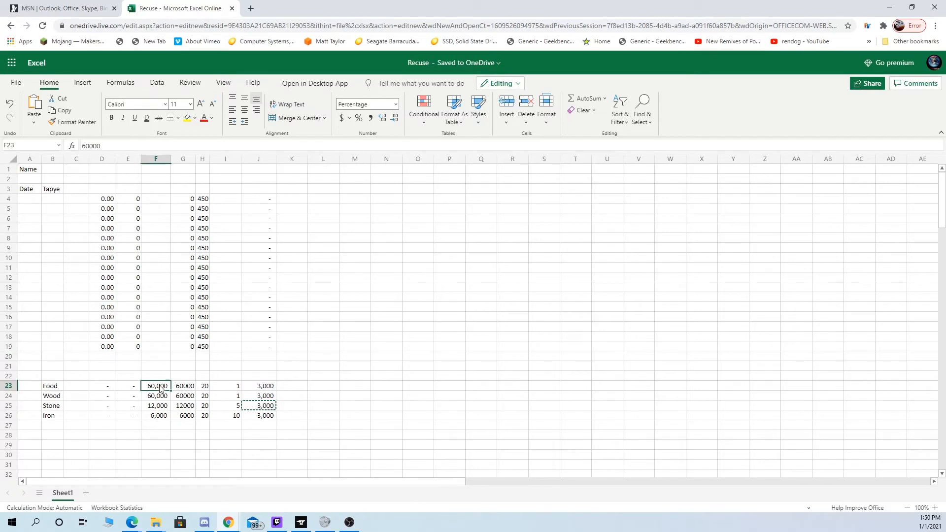
left_click(158, 386)
left_click_drag(157, 388, 159, 418)
key("Delete")
left_click(155, 454)
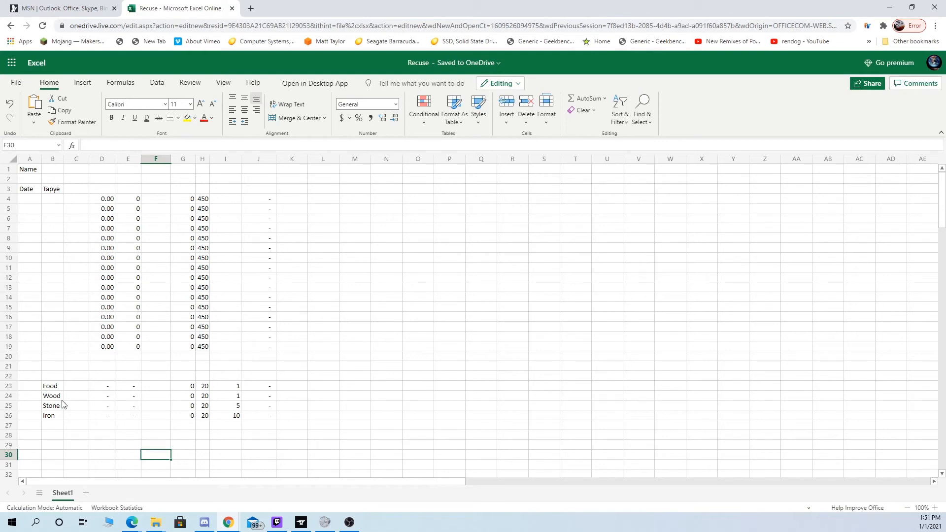
- Copy the Food to Iron block B23:J26 and paste it at B28 and at B34
left_click_drag(60, 384, 253, 415)
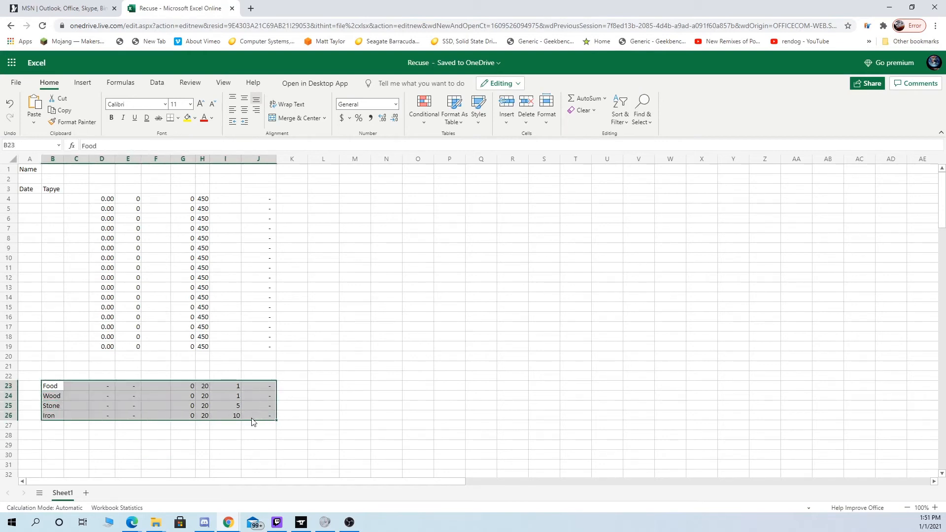
key("ctrl+c")
left_click(55, 436)
key("ctrl+v")
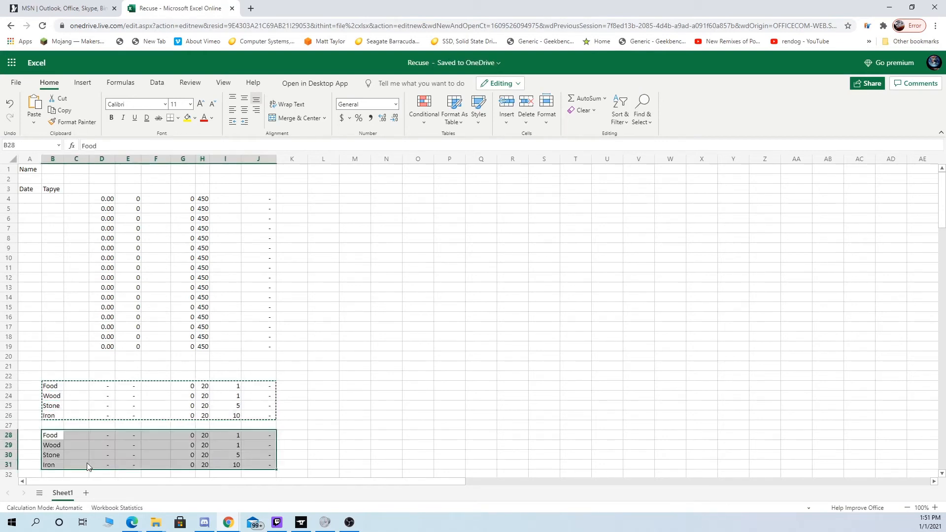
scroll(87, 463, "down", 3)
left_click(52, 407)
key("ctrl+v")
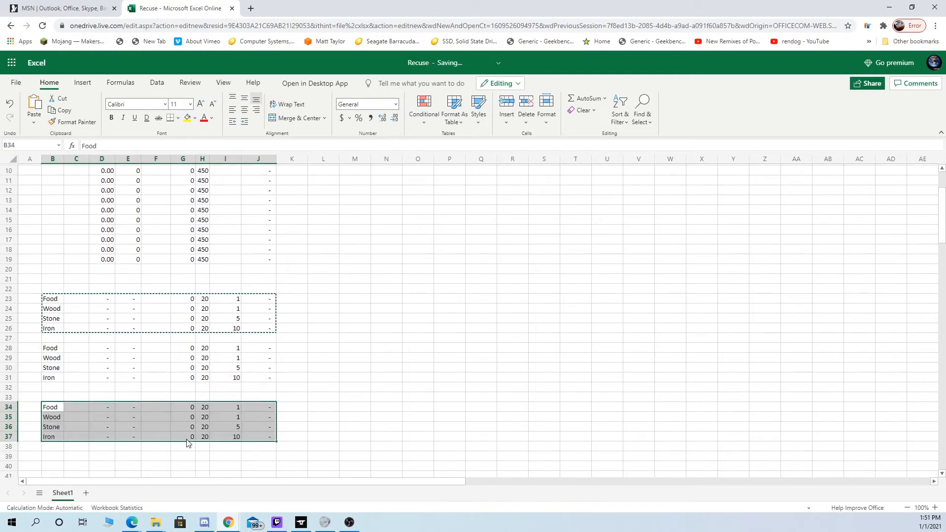
- Move the second resource block B28:J31 up to start at B27, directly under the first block
scroll(309, 386, "up", 2)
left_click_drag(266, 340, 75, 366)
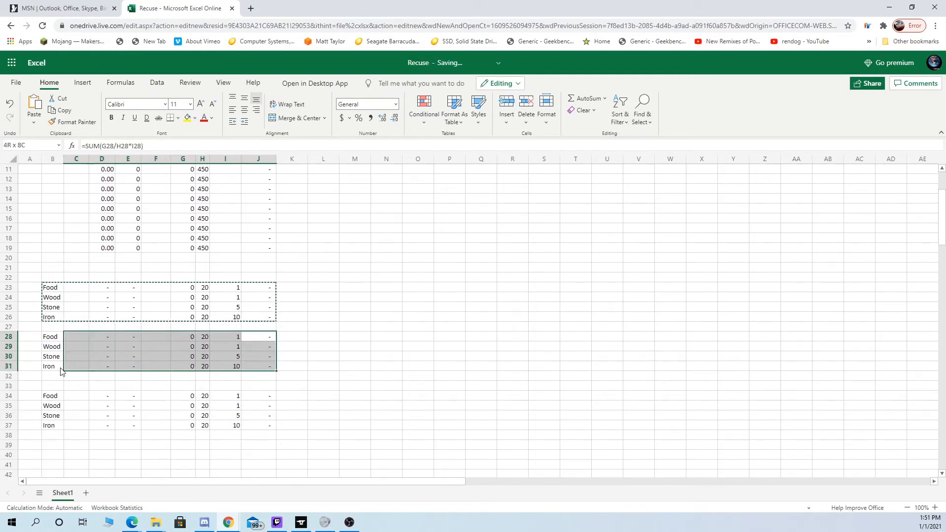
right_click(75, 365)
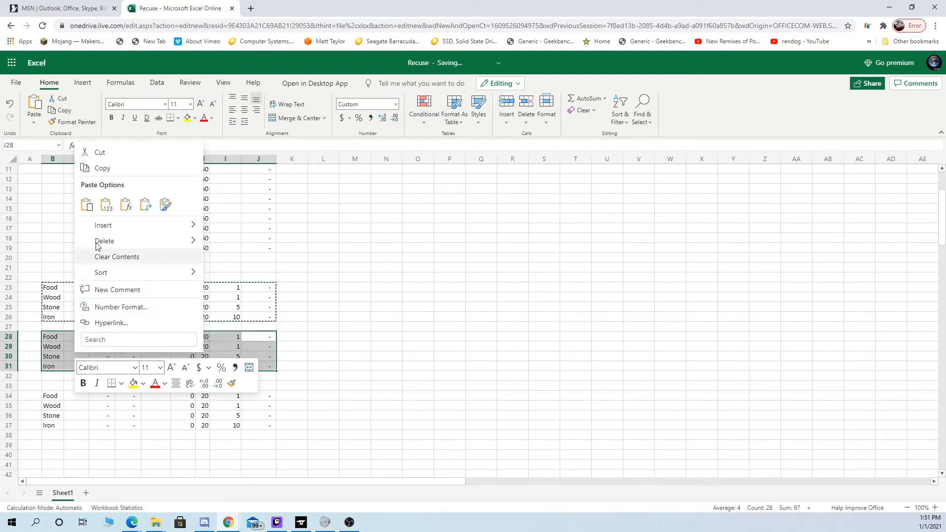
left_click(95, 153)
left_click(51, 329)
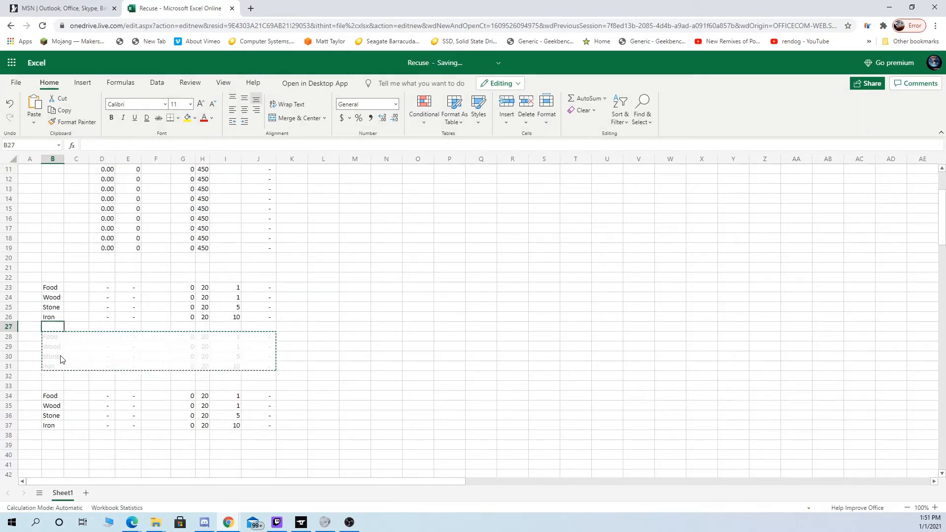
key("ctrl+v")
- Cut the third resource block B34:J37 and paste it at B31, directly under the second block
left_click_drag(51, 397, 249, 429)
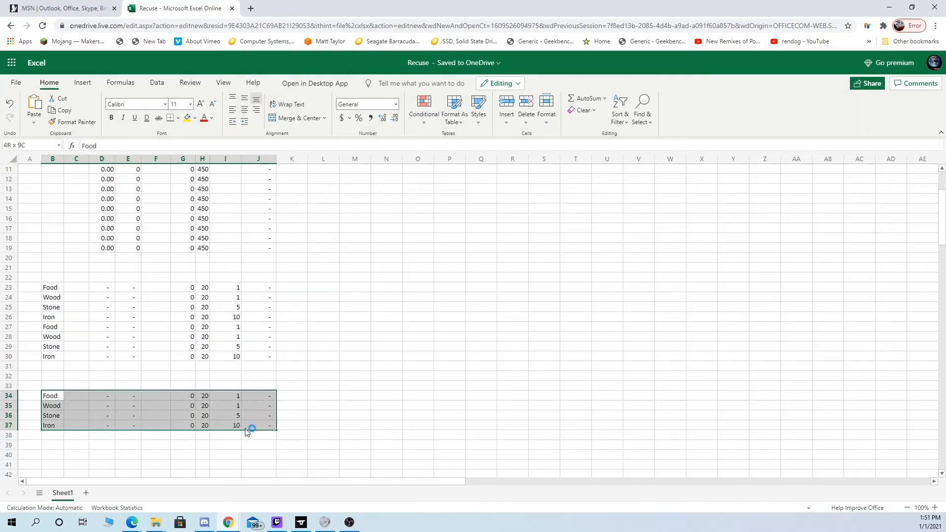
key("ctrl+x")
left_click(49, 369)
key("ctrl+v")
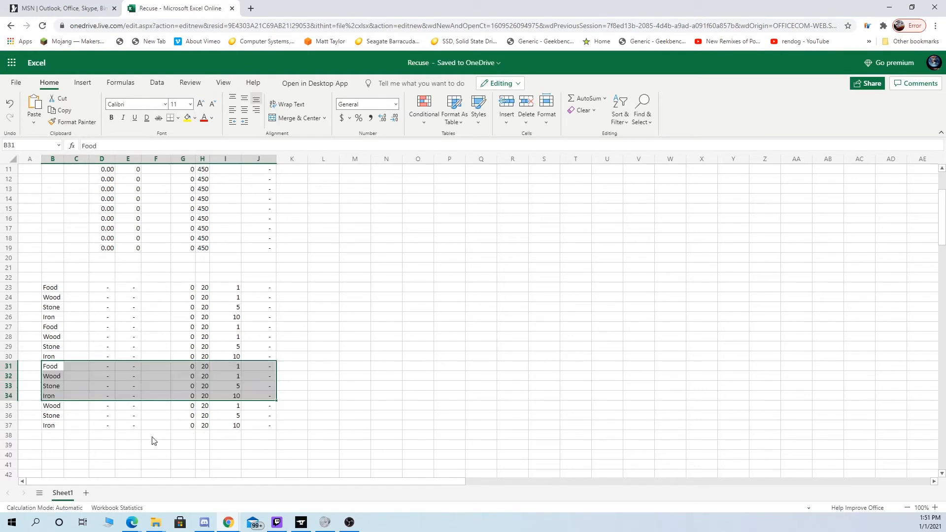
- Clear the leftover Wood, Stone and Iron cells in B35:J37 below the third block
left_click(154, 444)
left_click_drag(261, 406, 52, 430)
key("BackSpace")
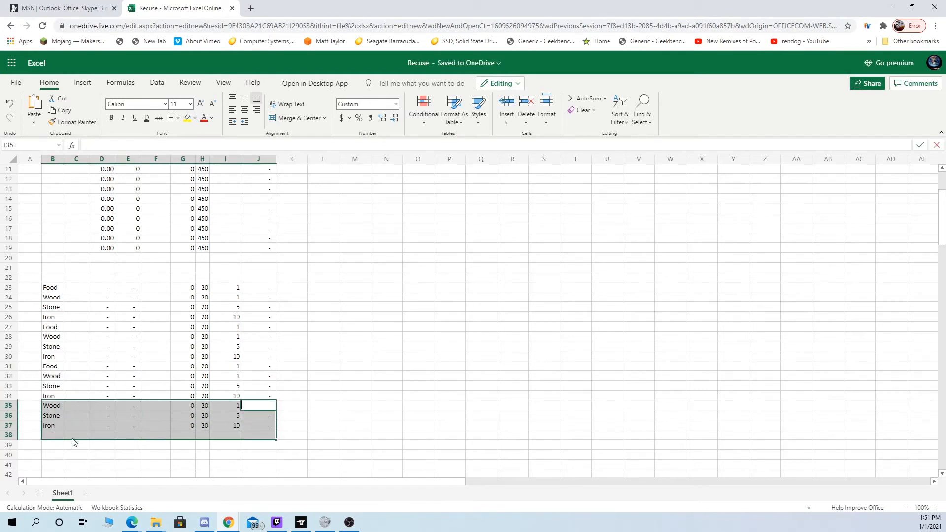
left_click(272, 415)
left_click(247, 427)
left_click_drag(246, 427, 59, 407)
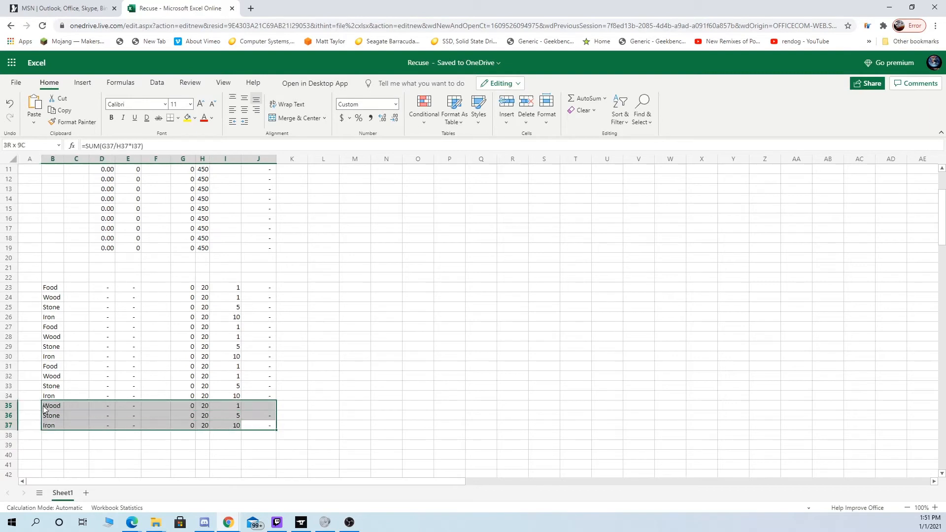
key("Delete")
left_click(346, 425)
- Review the upper calculating rows, the stacked resource rows 23 to 34, and the blank type cells B4:B15
scroll(301, 431, "up", 3)
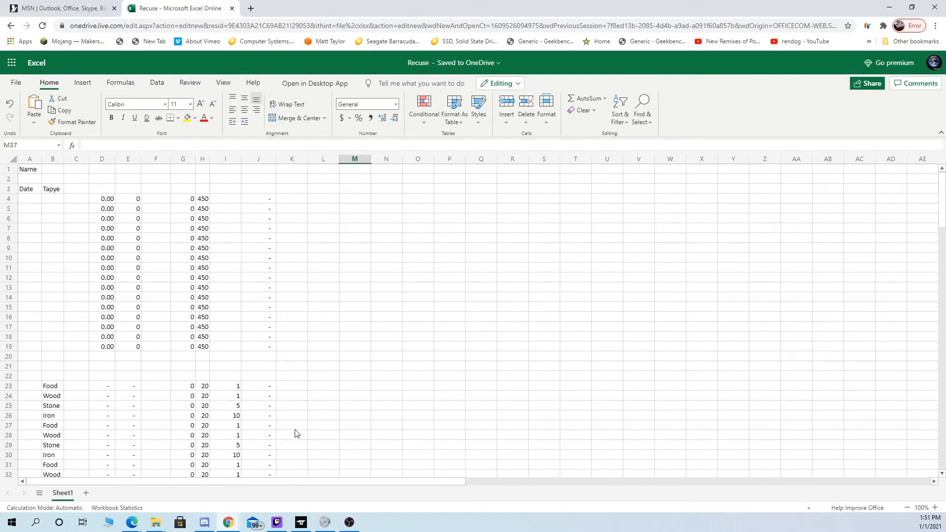
scroll(273, 404, "down", 2)
scroll(34, 259, "up", 2)
scroll(65, 351, "down", 2)
scroll(63, 356, "up", 2)
scroll(59, 307, "down", 2)
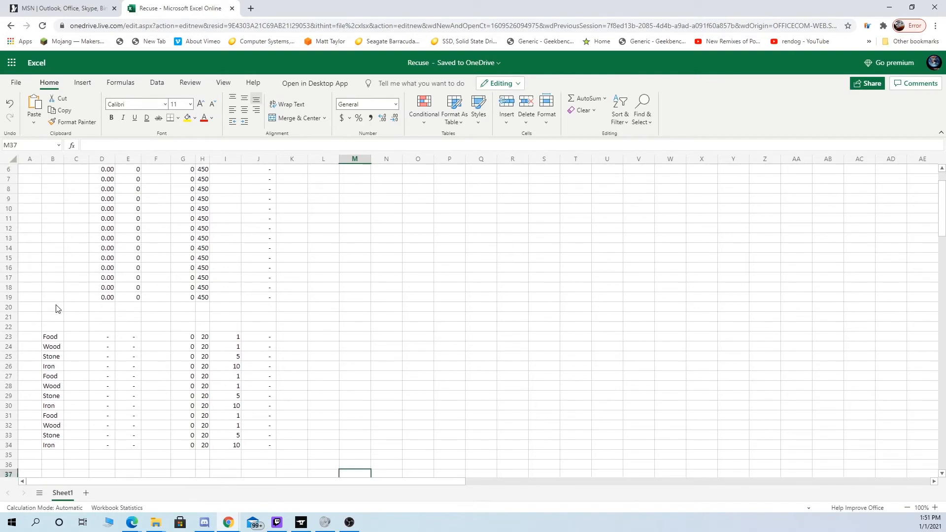
scroll(67, 325, "up", 2)
left_click_drag(58, 203, 56, 310)
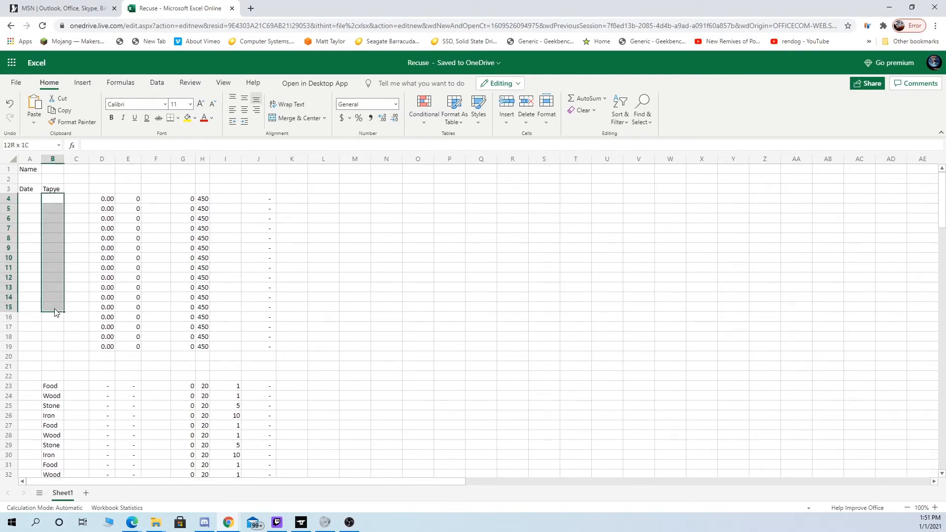
- Enter a sample Food amount of 60000 in F23
scroll(143, 299, "down", 4)
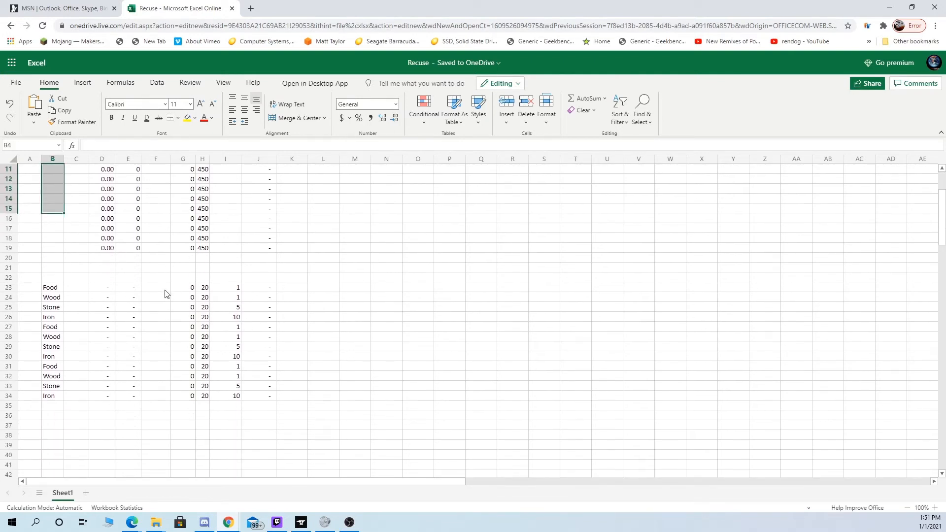
left_click(164, 290)
type("60,")
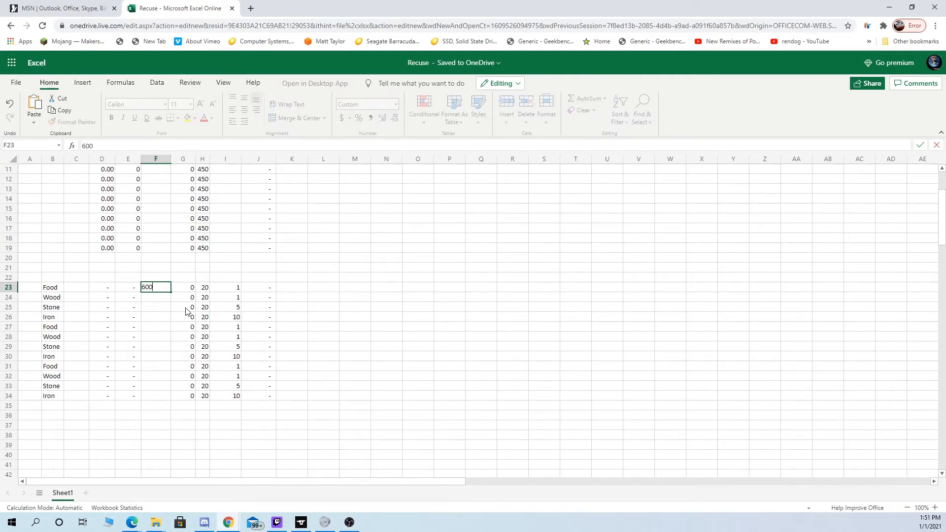
type("000")
key("Return")
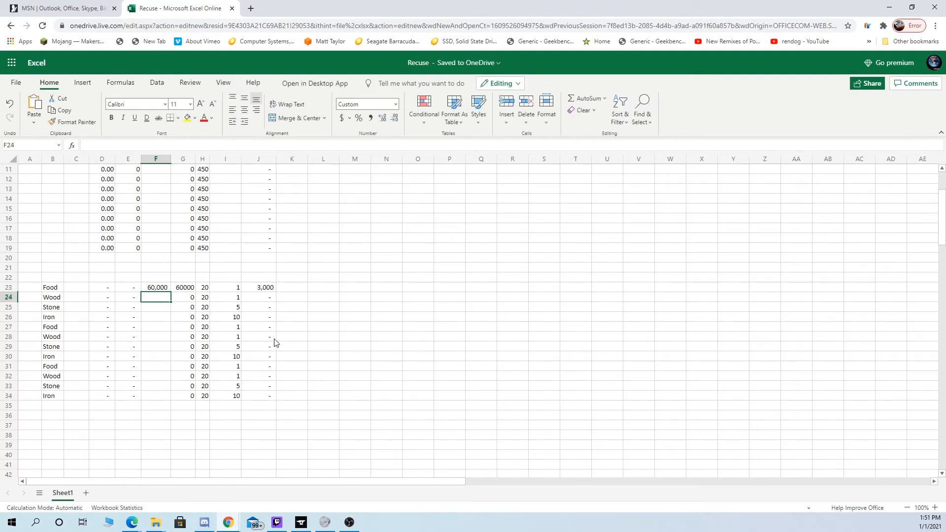
- Enter a sample value of 30 in F6 of the upper calculating rows
scroll(274, 345, "up", 4)
left_click(158, 220)
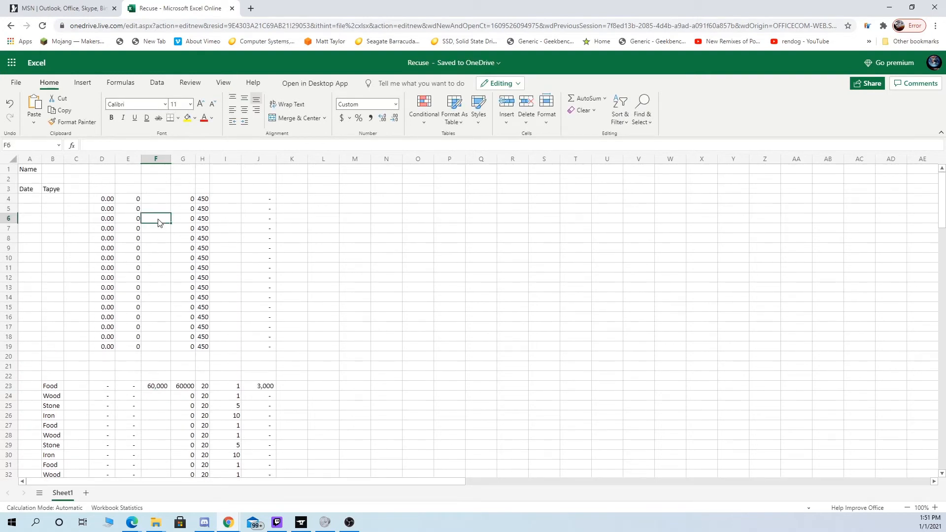
type("30")
key("Return")
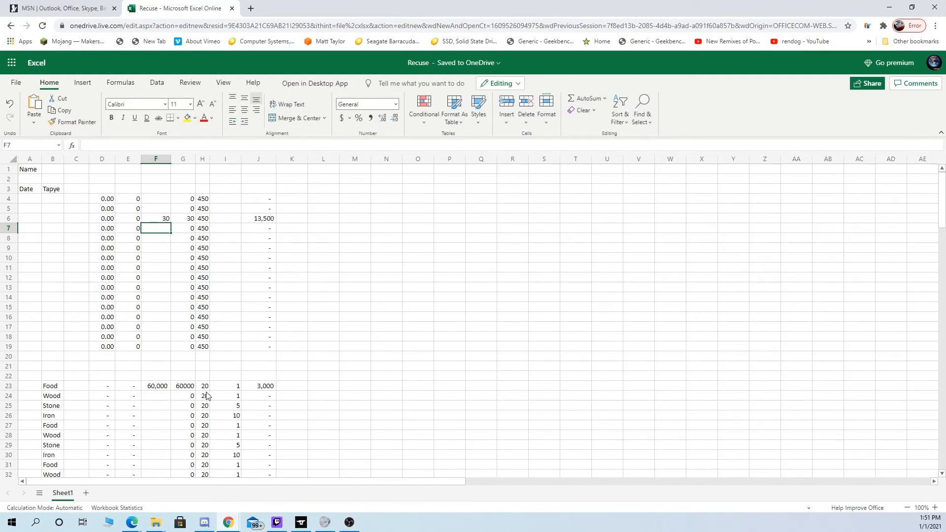
- Enter a SUM formula in J40 that totals the range J4:J34
scroll(208, 394, "down", 4)
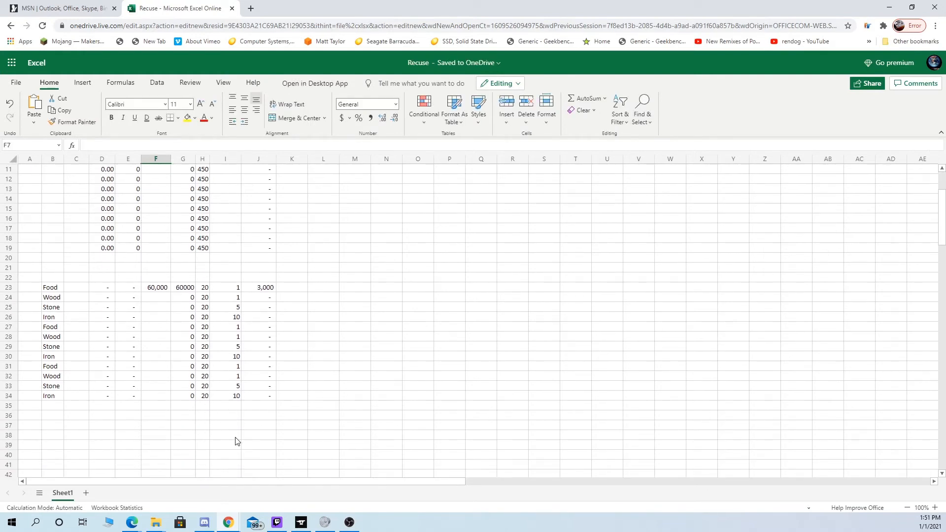
left_click_drag(89, 480, 59, 488)
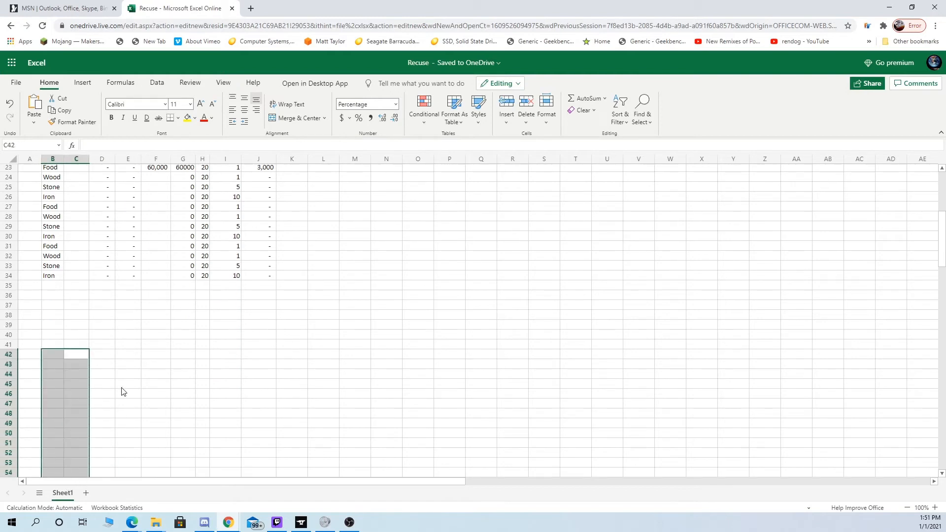
scroll(160, 419, "up", 5)
scroll(161, 429, "down", 2)
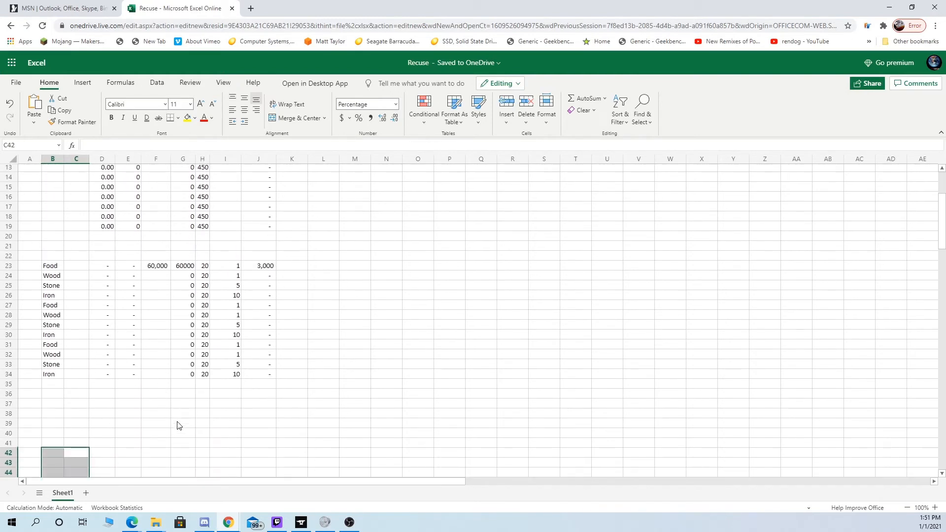
left_click(261, 437)
left_click(72, 148)
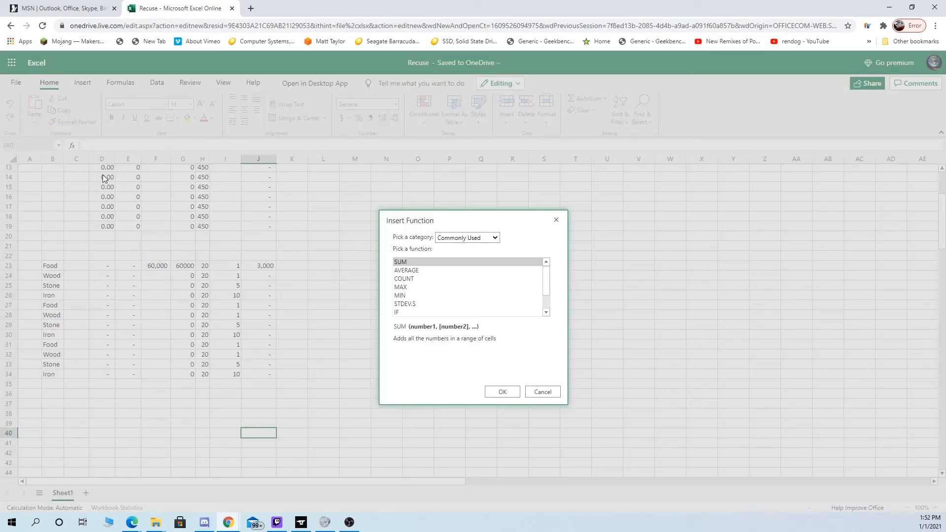
left_click(502, 392)
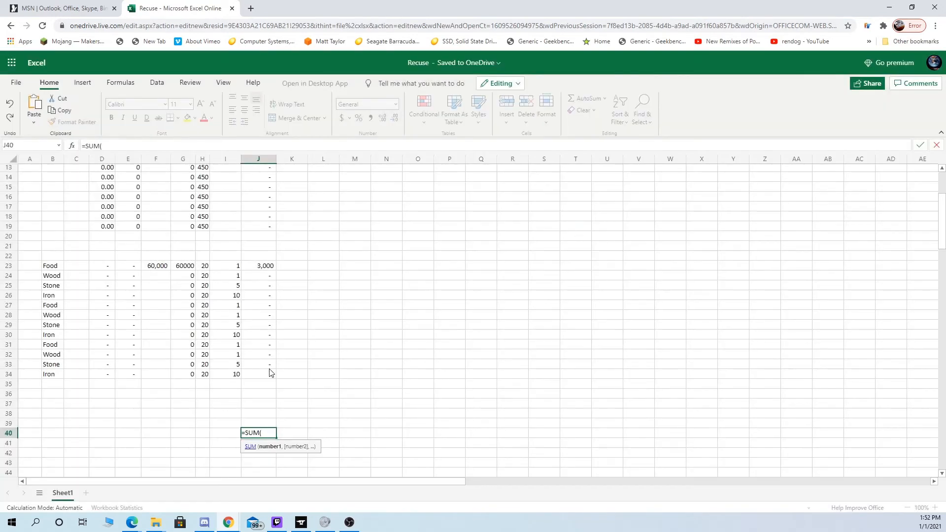
left_click(270, 376)
left_click_drag(271, 376, 249, 198)
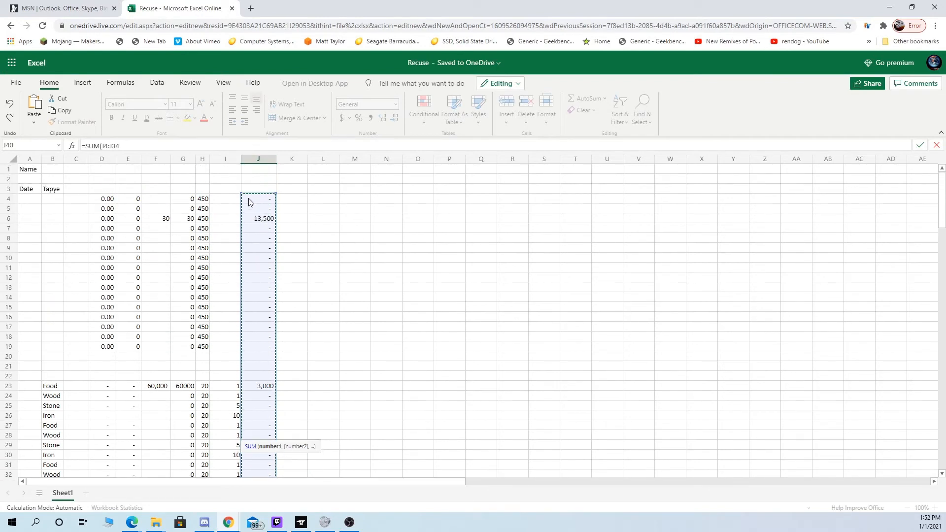
key("Return")
scroll(291, 274, "down", 2)
scroll(242, 312, "up", 5)
scroll(236, 374, "down", 5)
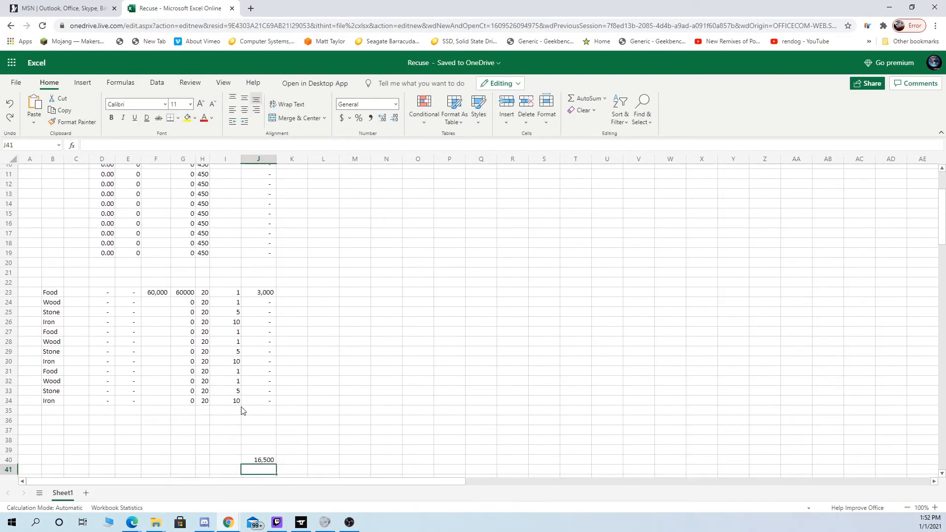
left_click(218, 415)
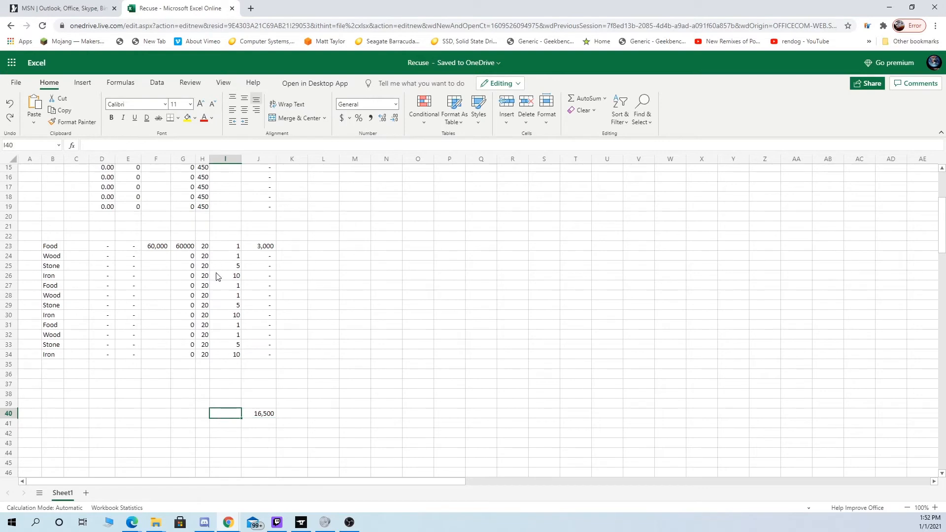
scroll(214, 325, "up", 3)
scroll(212, 389, "down", 3)
left_click(209, 417)
left_click(73, 147)
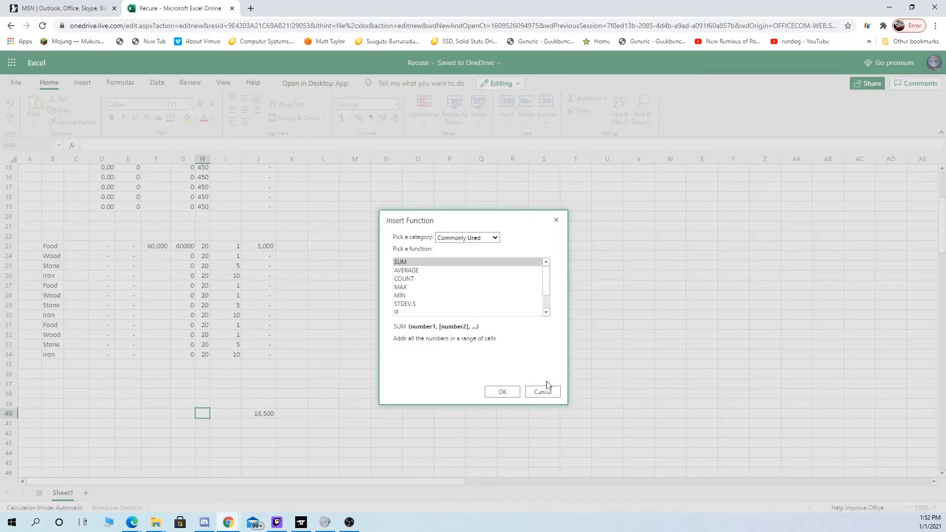
left_click(493, 393)
scroll(276, 328, "up", 3)
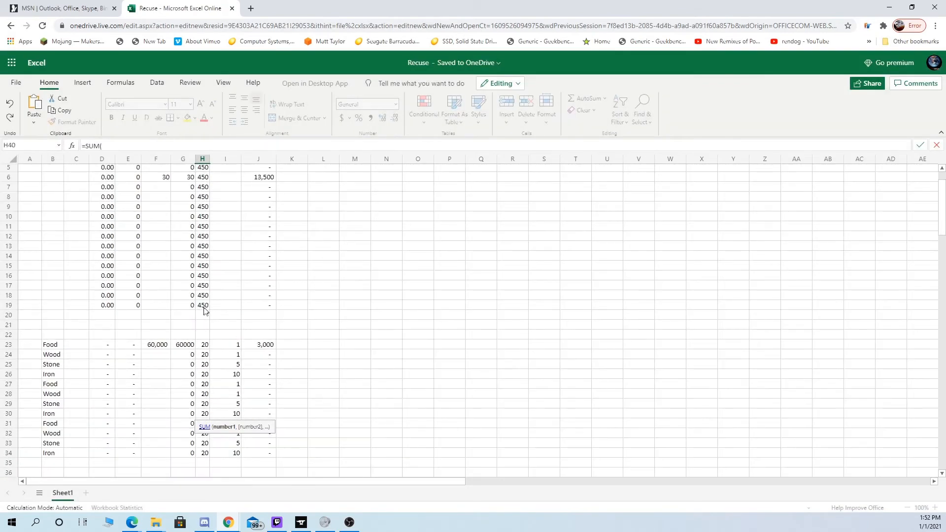
scroll(227, 325, "down", 2)
key("BackSpace")
key("BackSpace")
key("BackSpace")
key("BackSpace")
key("BackSpace")
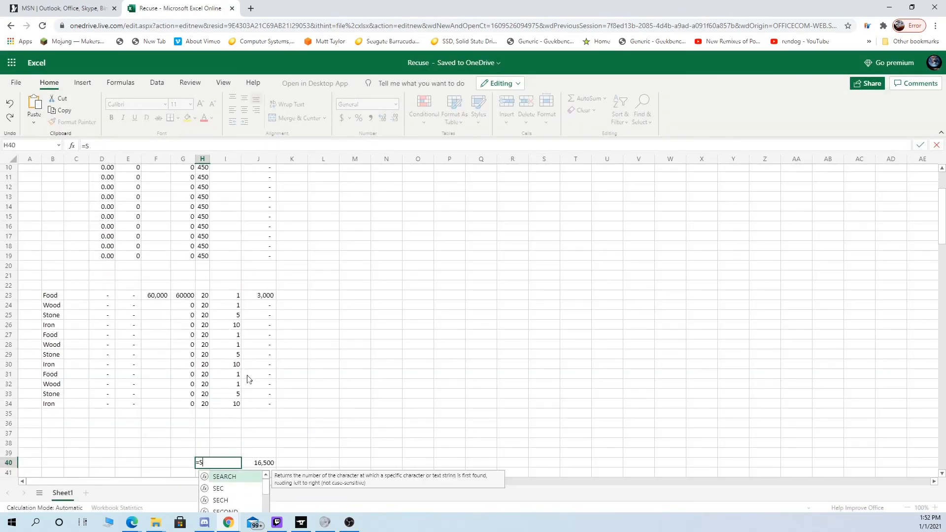
- Enter a SUM formula in I40 that totals G4:G19 of the upper calculating rows
left_click(225, 464)
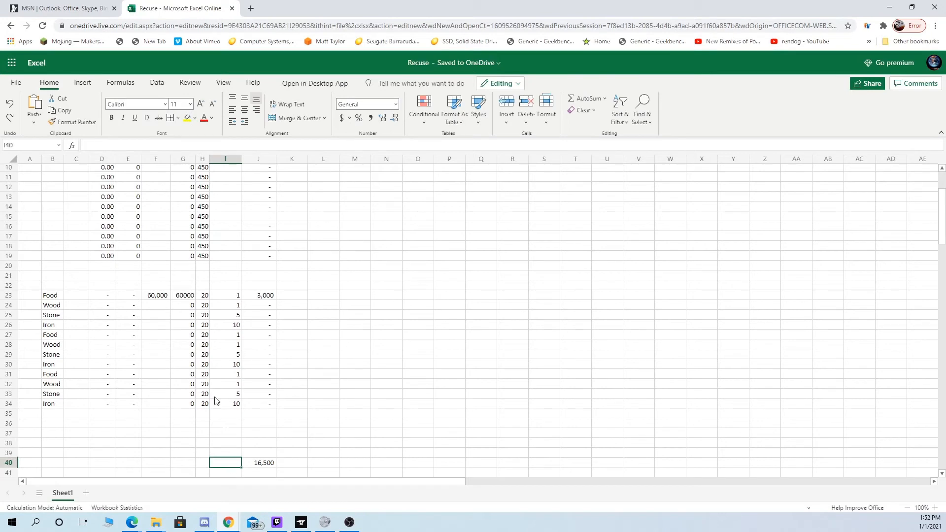
left_click(72, 144)
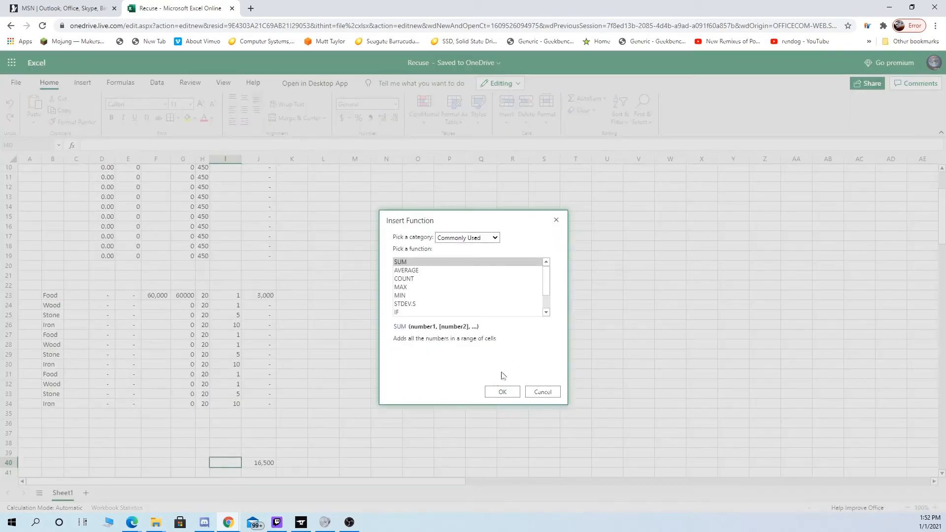
left_click(486, 391)
scroll(230, 354, "up", 3)
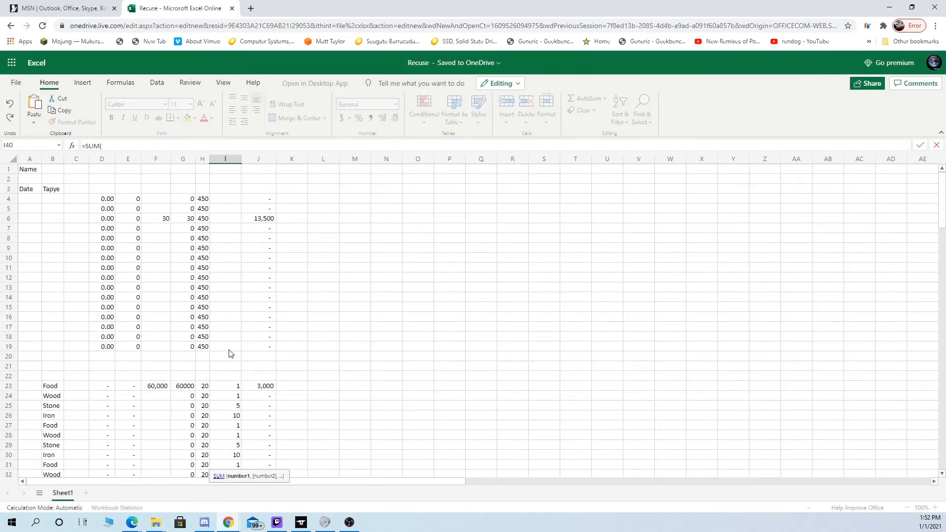
left_click_drag(229, 351, 229, 316)
left_click_drag(169, 342, 184, 199)
key("Return")
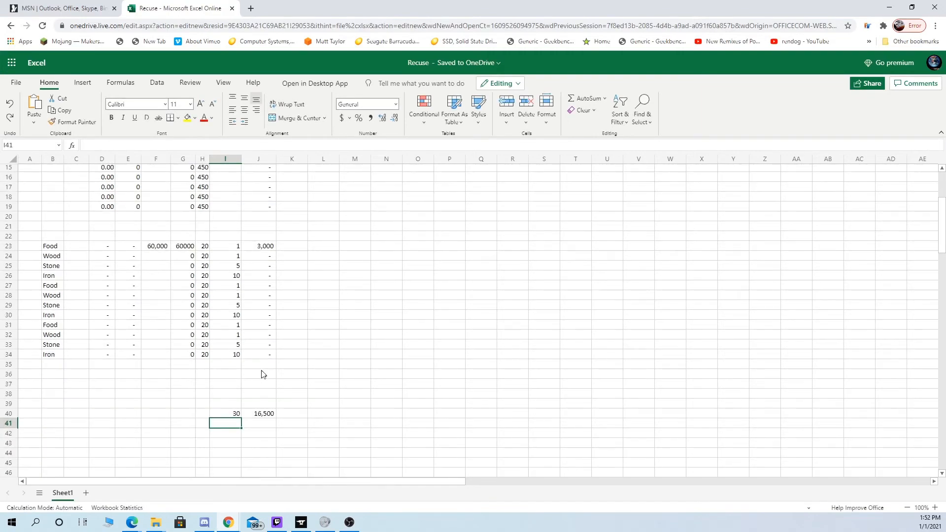
- Check the total formulas in J40 and I40 against the upper calculating rows and the resource rows
scroll(262, 389, "up", 2)
scroll(266, 406, "up", 2)
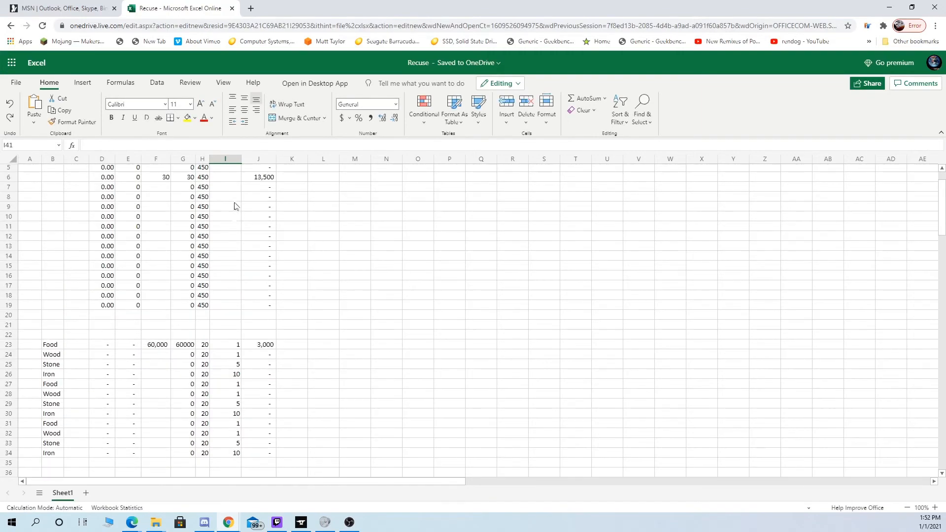
scroll(227, 345, "down", 4)
left_click(250, 415)
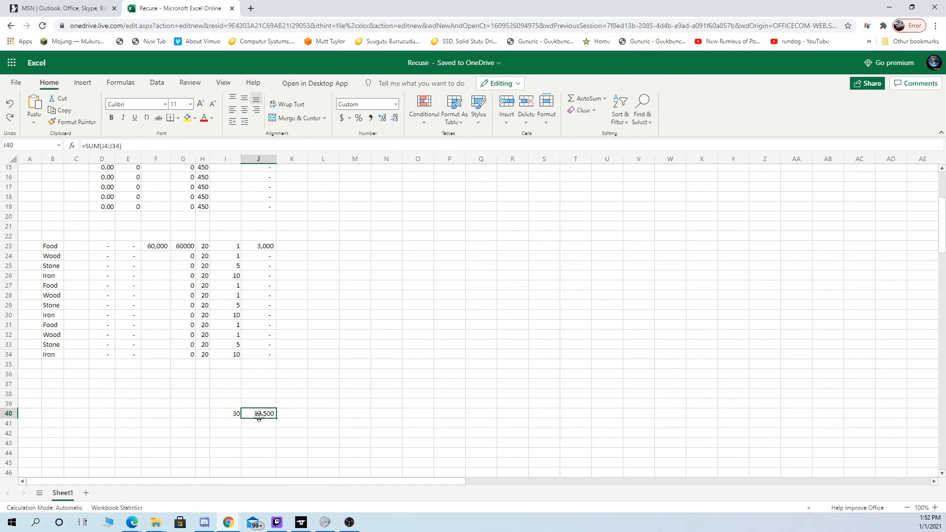
left_click(233, 416)
scroll(243, 426, "up", 5)
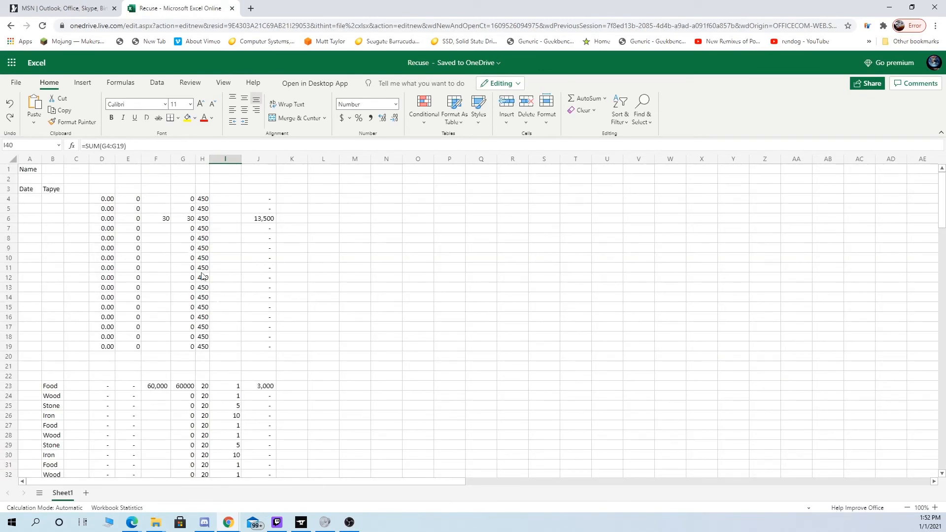
scroll(202, 276, "down", 8)
scroll(237, 364, "up", 3)
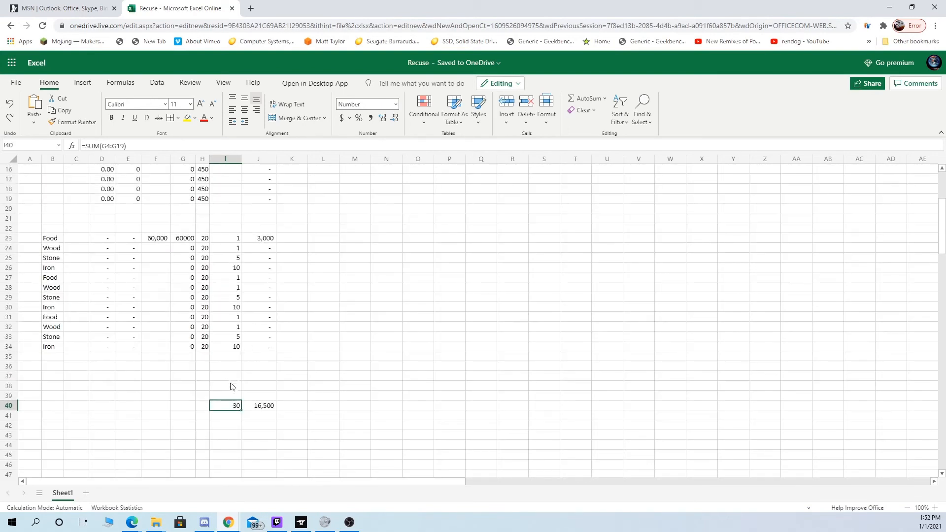
left_click(228, 393)
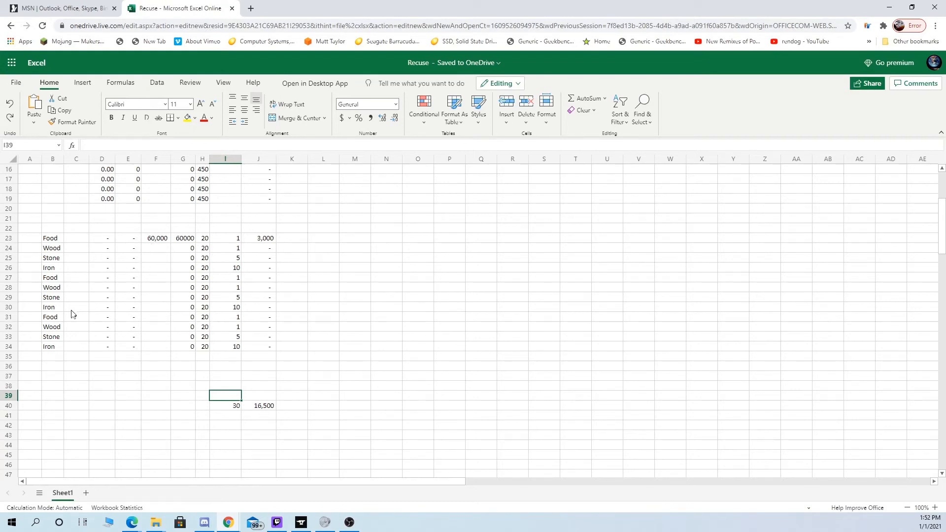
scroll(180, 342, "up", 2)
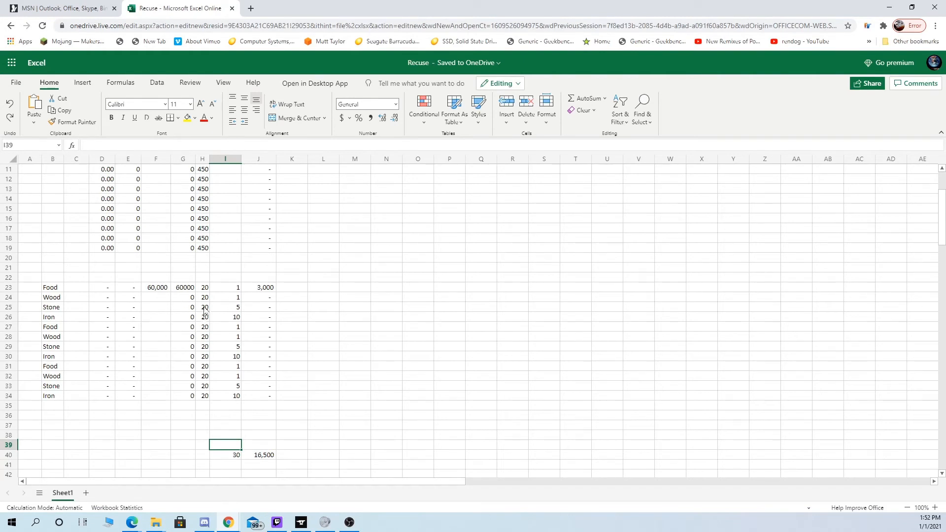
- Enter a SUM formula in G40 that totals the resource amounts in G23:G34
left_click(190, 458)
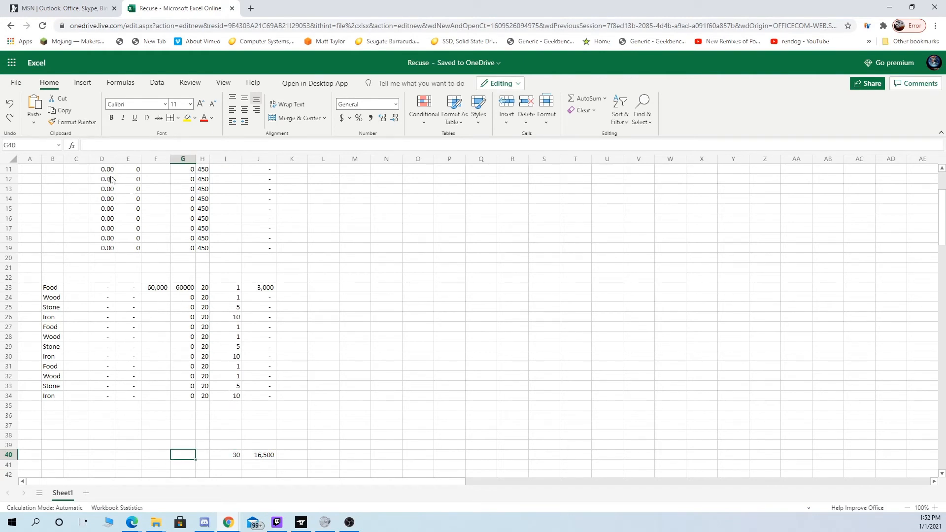
left_click(73, 146)
left_click(502, 394)
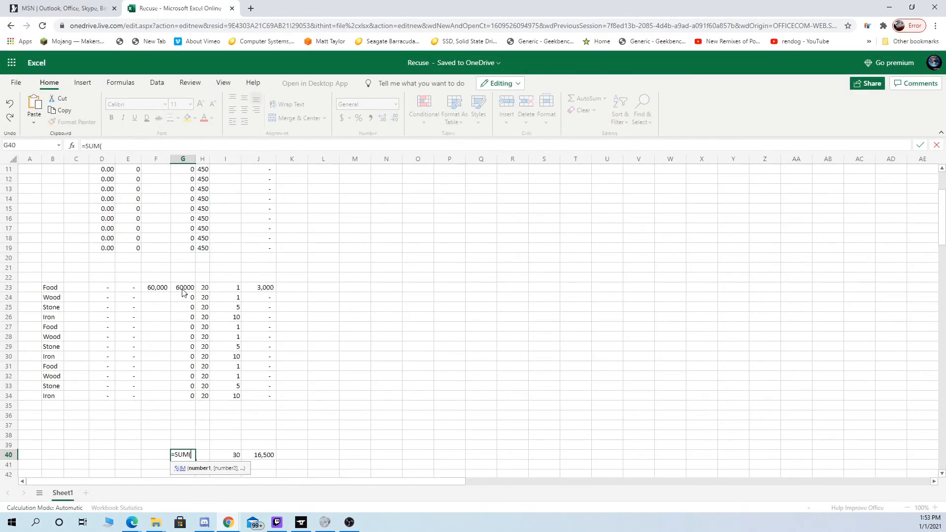
left_click_drag(182, 292, 195, 399)
key("Return")
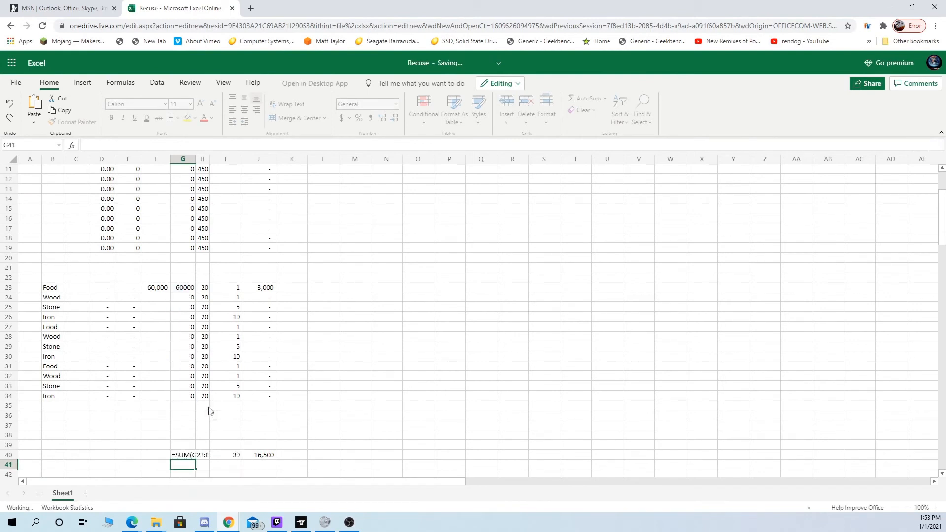
left_click(193, 457)
- Format the Food amount in G23 with a thousands separator and no decimals, and narrow column G
left_click(186, 290)
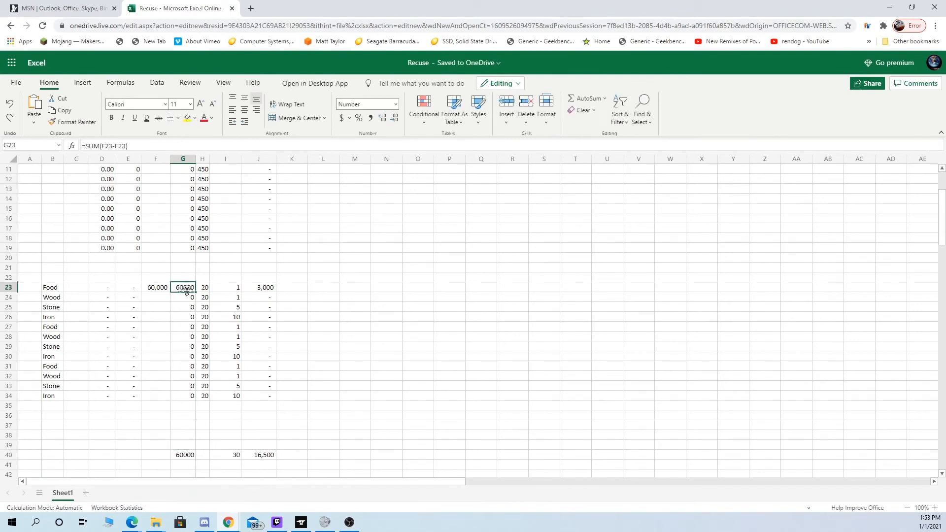
left_click(370, 119)
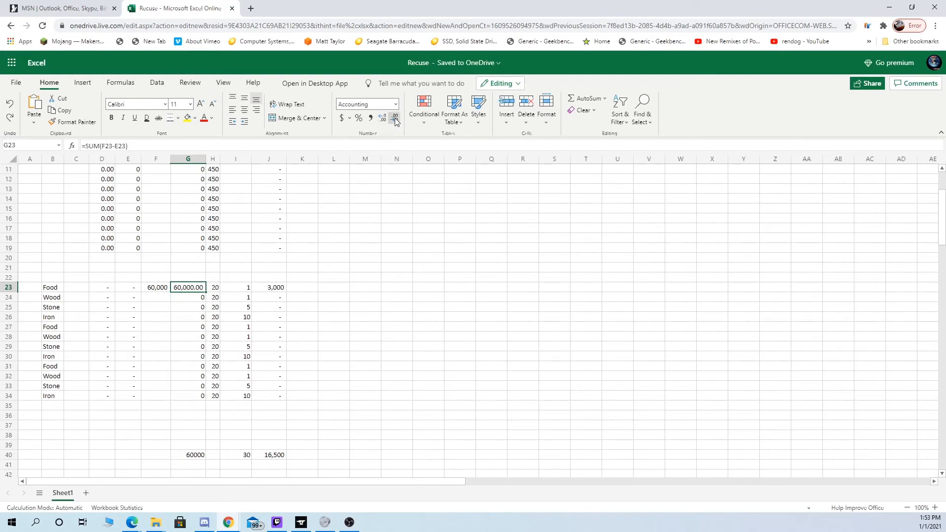
left_click(367, 256)
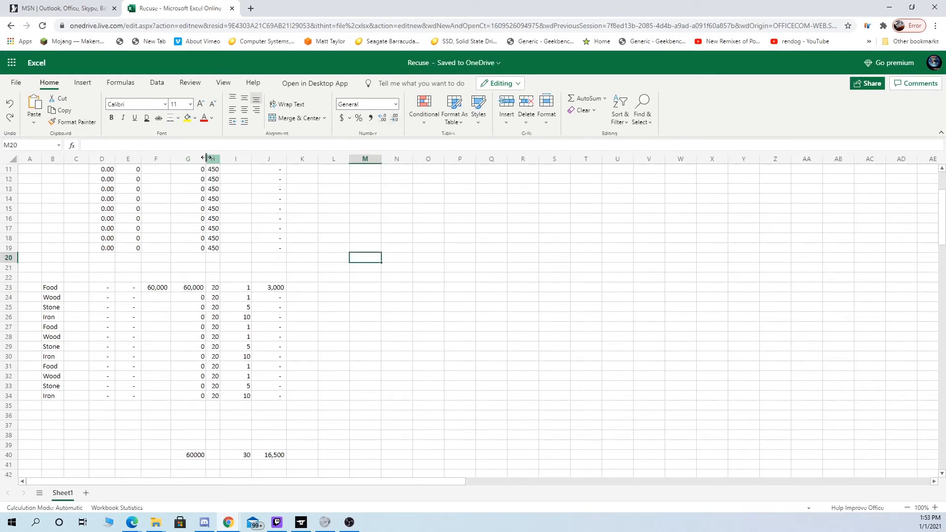
left_click_drag(206, 159, 198, 158)
- Format the resource total in G40 with a thousands separator and no decimal places
left_click(194, 456)
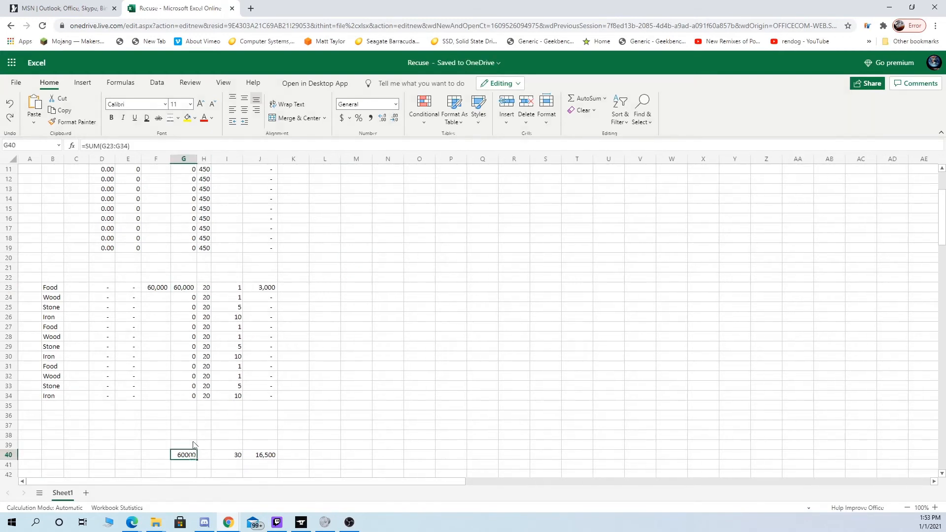
left_click(371, 119)
left_click(384, 119)
left_click(385, 118)
left_click(385, 119)
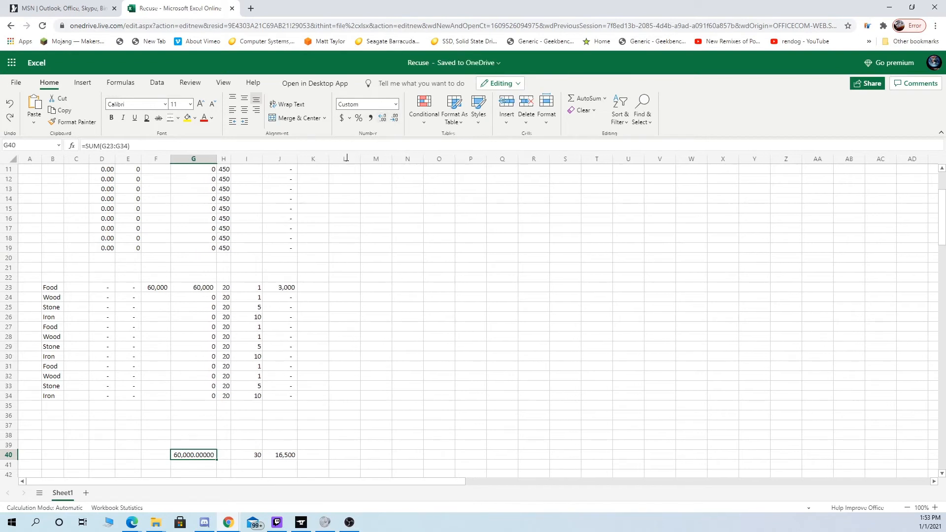
left_click(395, 118)
left_click(395, 119)
left_click(396, 119)
left_click(396, 119)
left_click(395, 118)
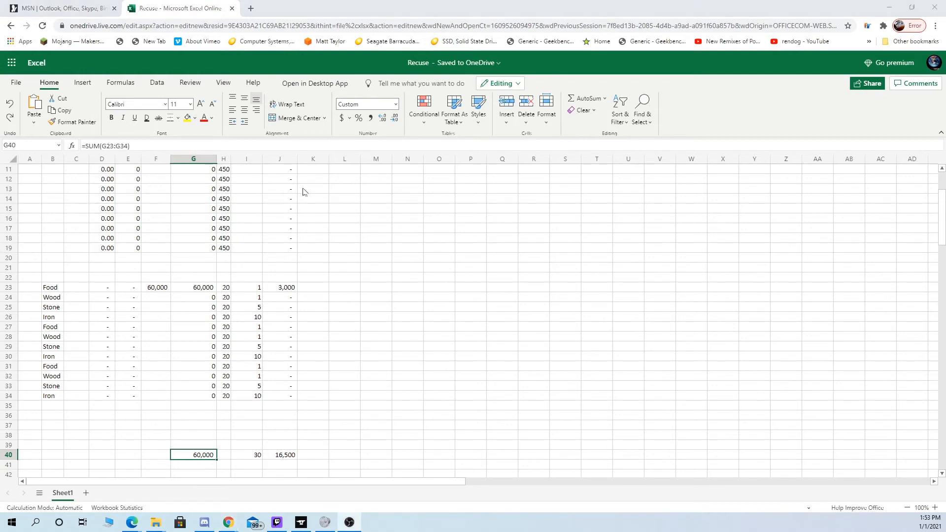
left_click(394, 120)
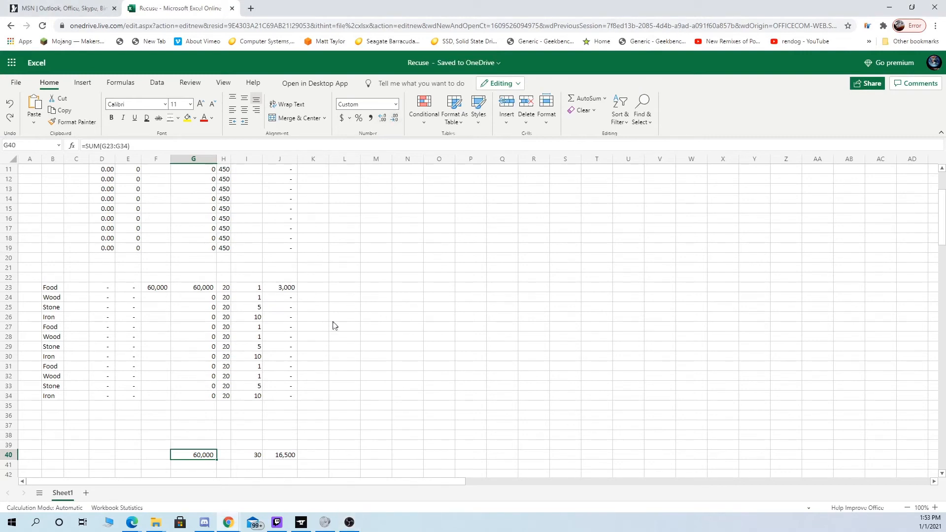
- Enter the label Recuse in G39 above the resource total
scroll(334, 325, "up", 4)
scroll(327, 328, "down", 4)
scroll(261, 353, "down", 2)
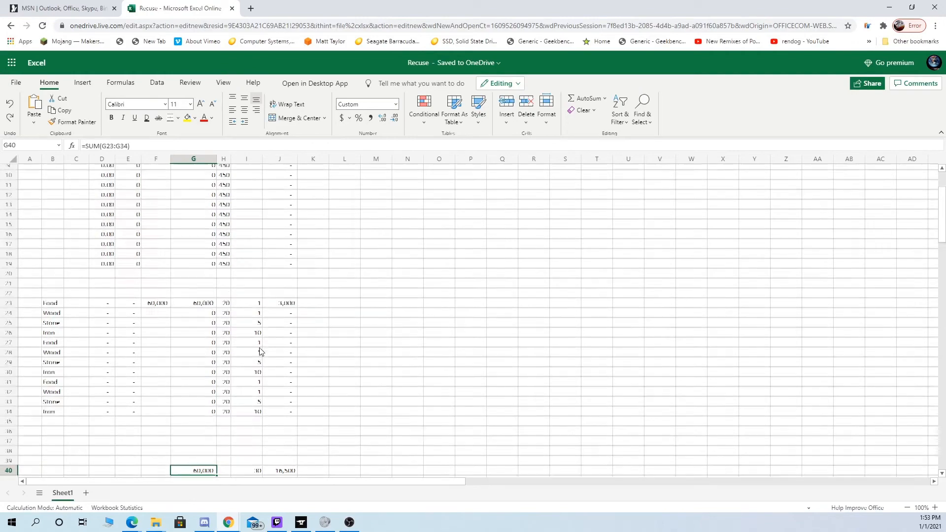
left_click(209, 395)
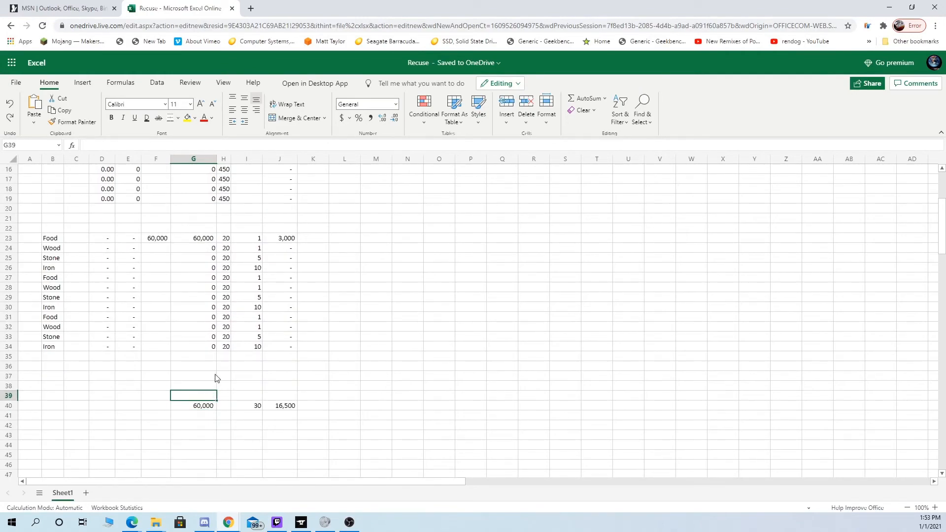
type("Recuse")
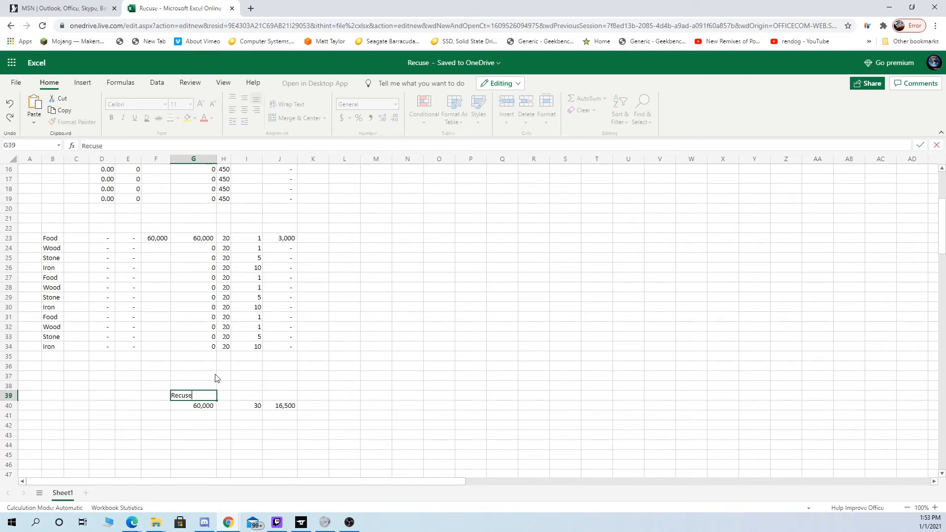
key("Return")
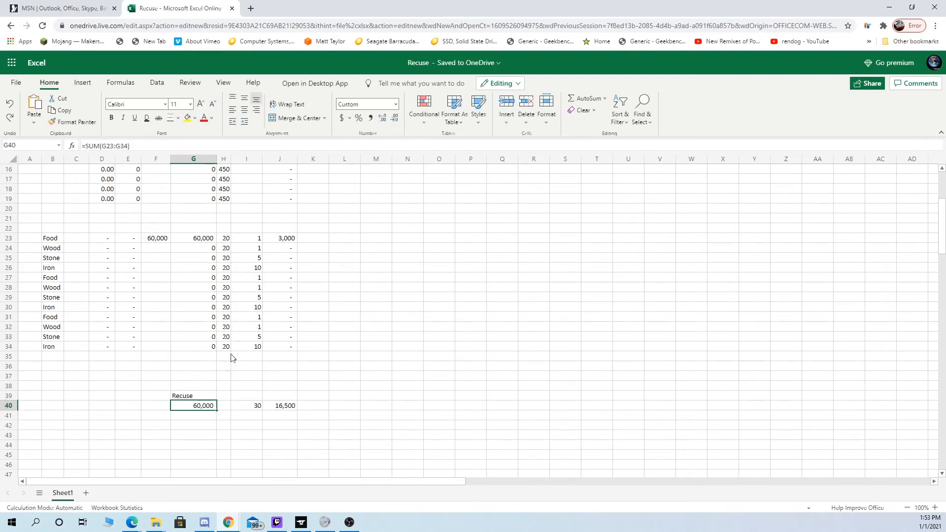
- Enter 12,000 as the Iron amount in F26
left_click(252, 425)
left_click(203, 406)
left_click(154, 249)
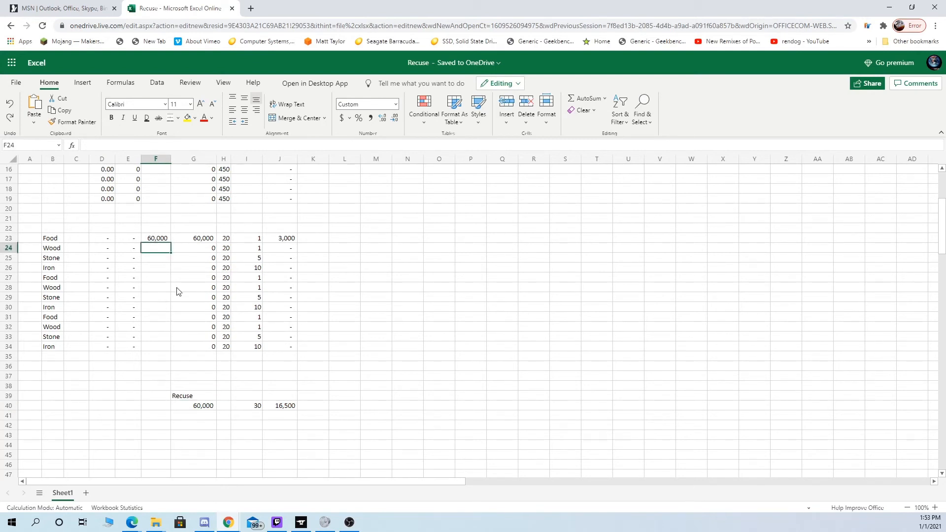
type("12")
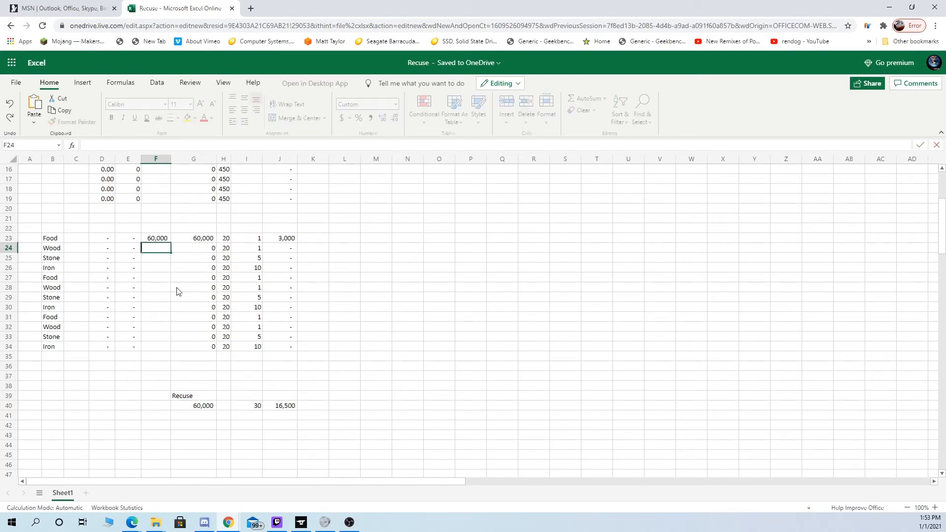
key("Return")
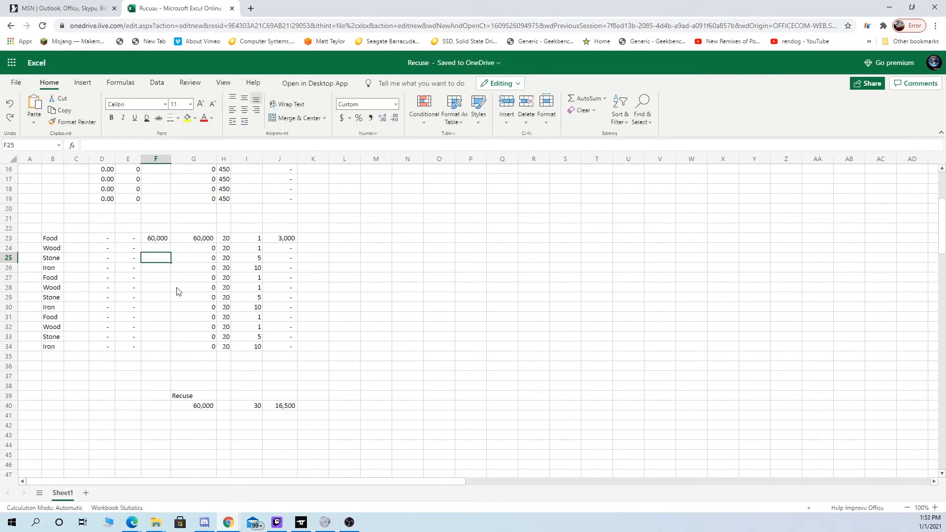
key("Down")
type("1")
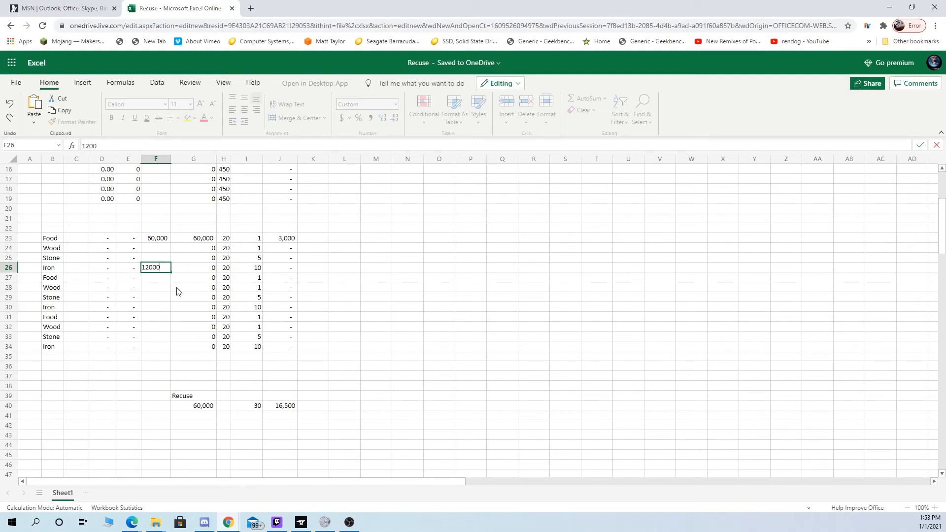
type("2000")
key("BackSpace")
key("Up")
key("Down")
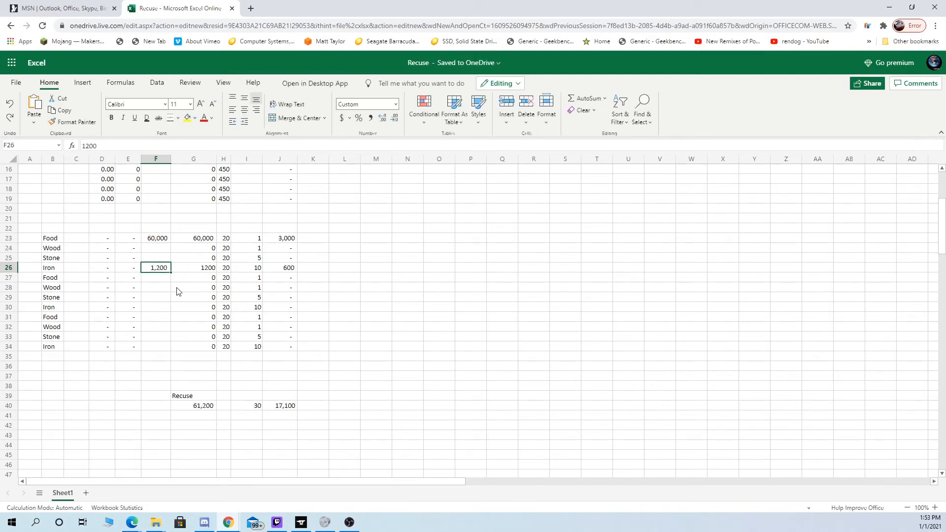
type("12")
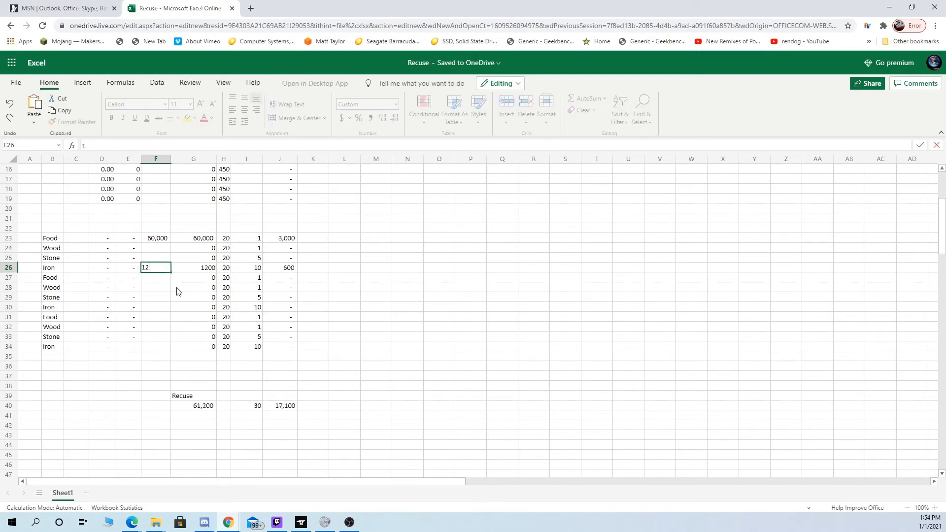
type(",000")
key("Return")
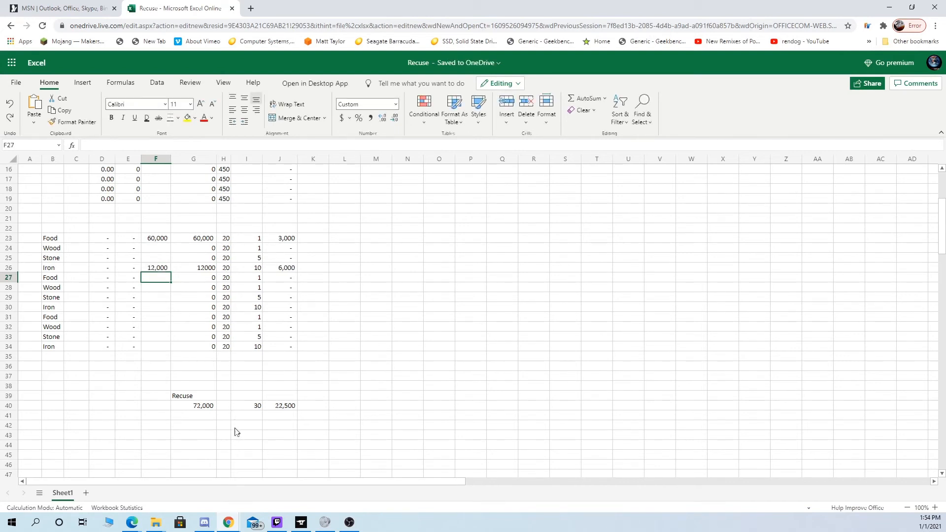
- Enter the label Gums in I39 above the total in I40
left_click_drag(289, 397, 291, 408)
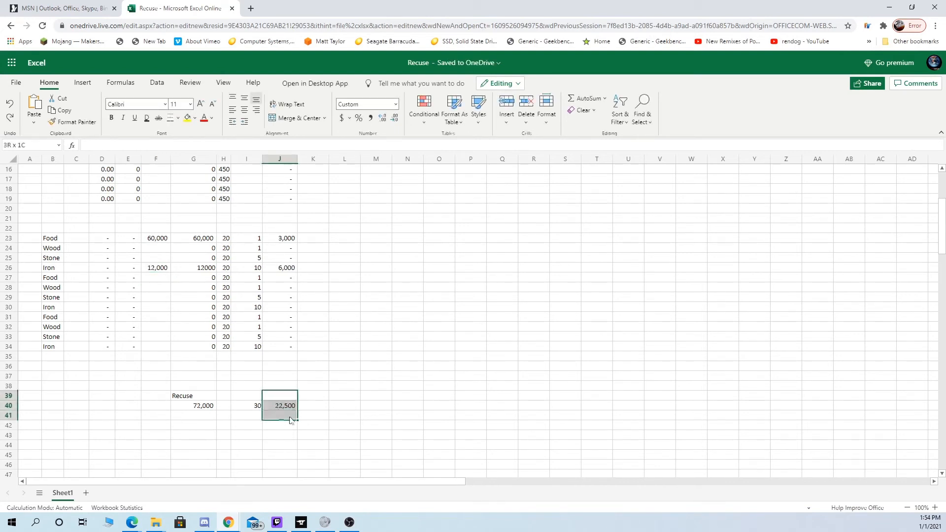
left_click(247, 397)
type("Gums")
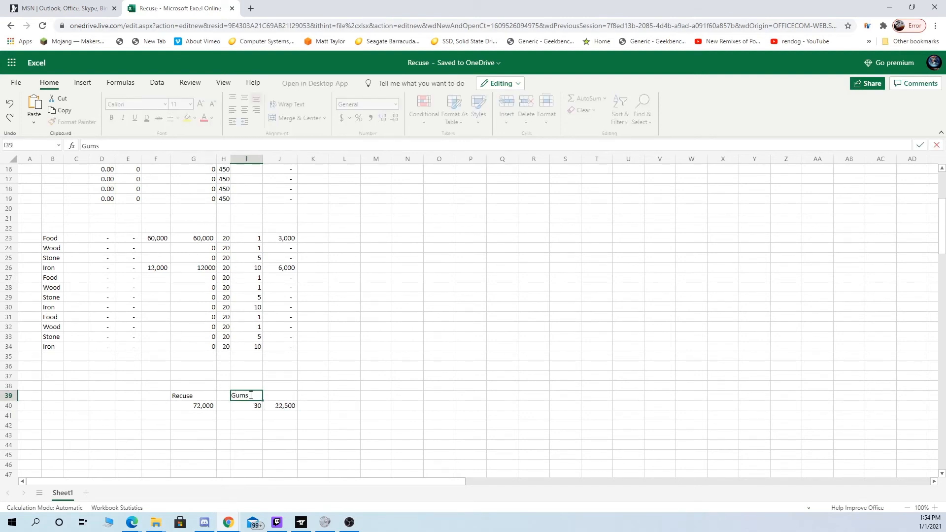
left_click(367, 407)
- Copy the Gums label text from I39 into B4, the first cell under the Tapye heading
scroll(306, 382, "up", 5)
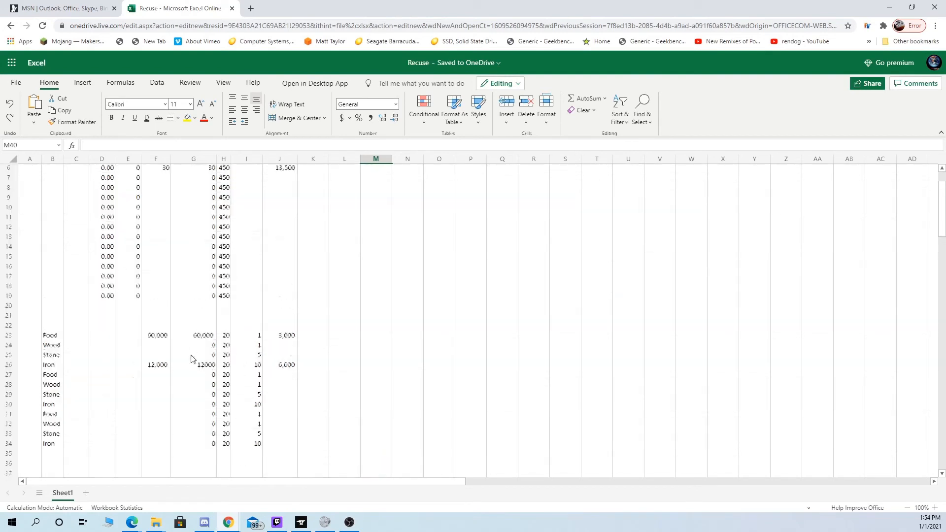
left_click(59, 207)
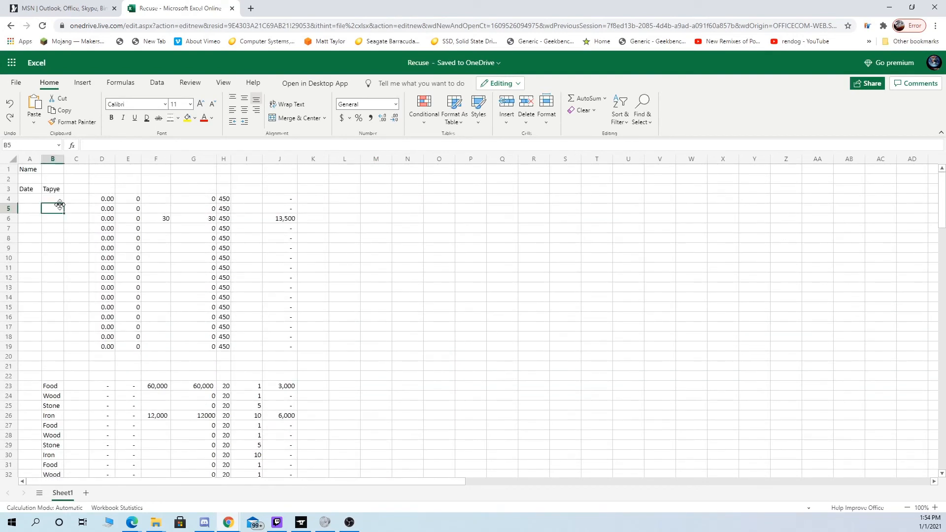
left_click(60, 203)
scroll(127, 430, "down", 3)
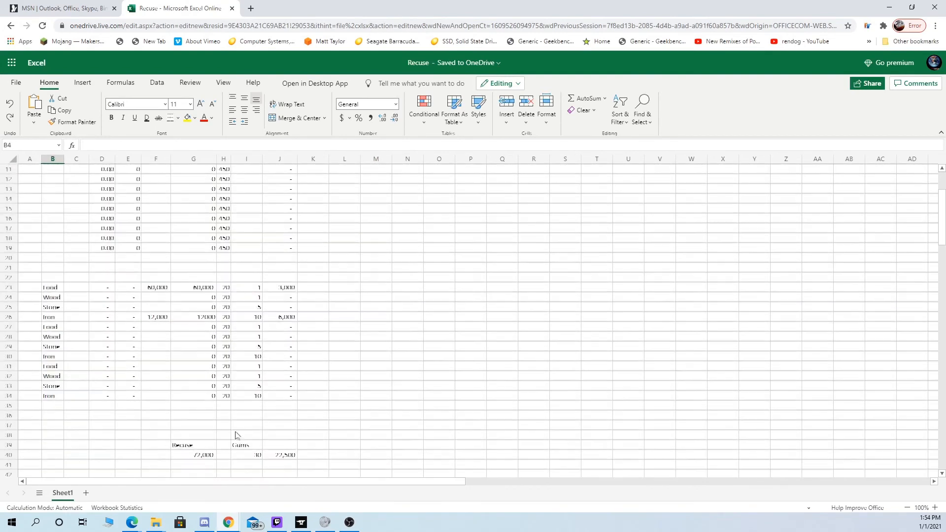
left_click(249, 445)
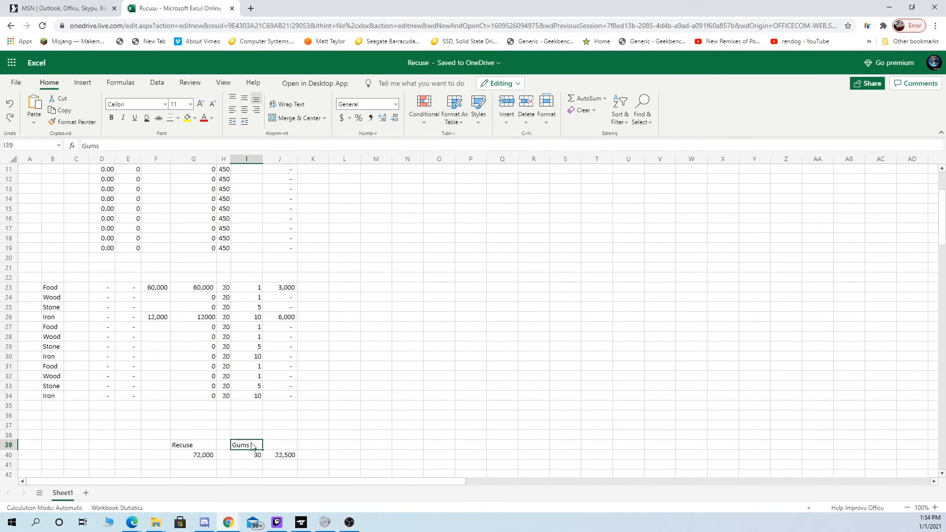
type("G")
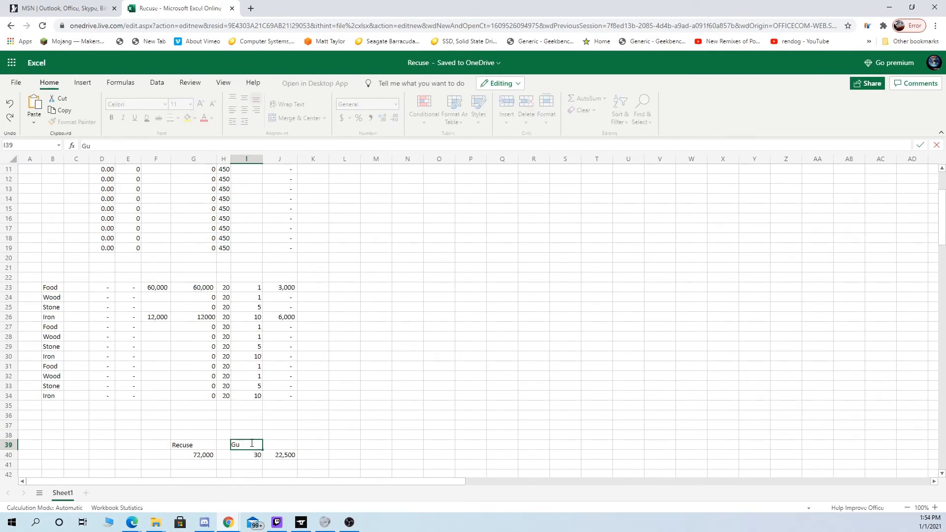
left_click_drag(253, 444, 207, 446)
key("ctrl+c")
scroll(61, 217, "up", 3)
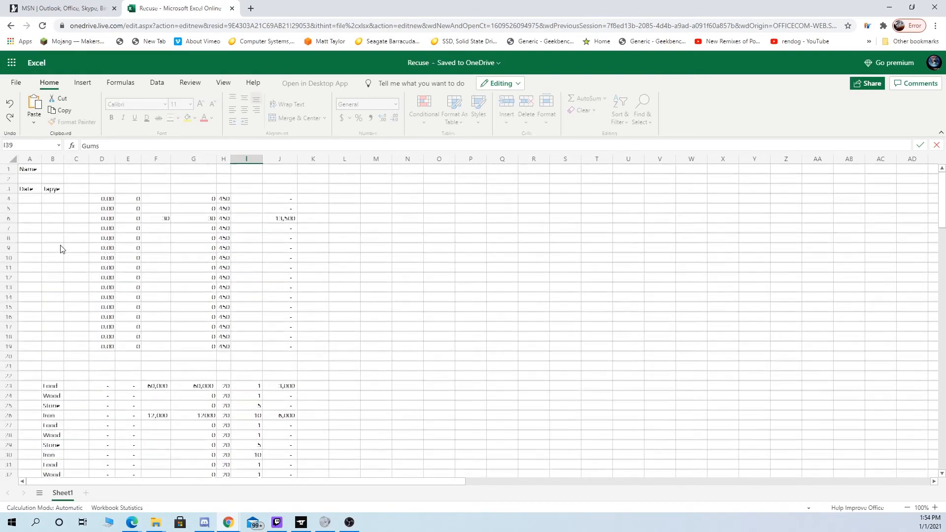
left_click(59, 198)
key("ctrl+v")
- Paste the Gums label into B5 through B7
left_click(51, 208, "ctrl")
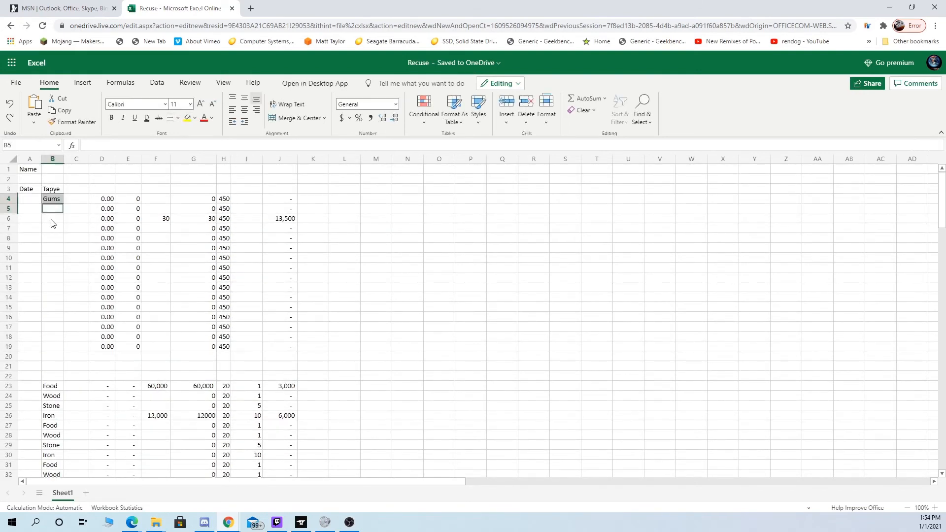
left_click(57, 212)
key("ctrl+v")
key("Down")
key("ctrl+v")
key("Down")
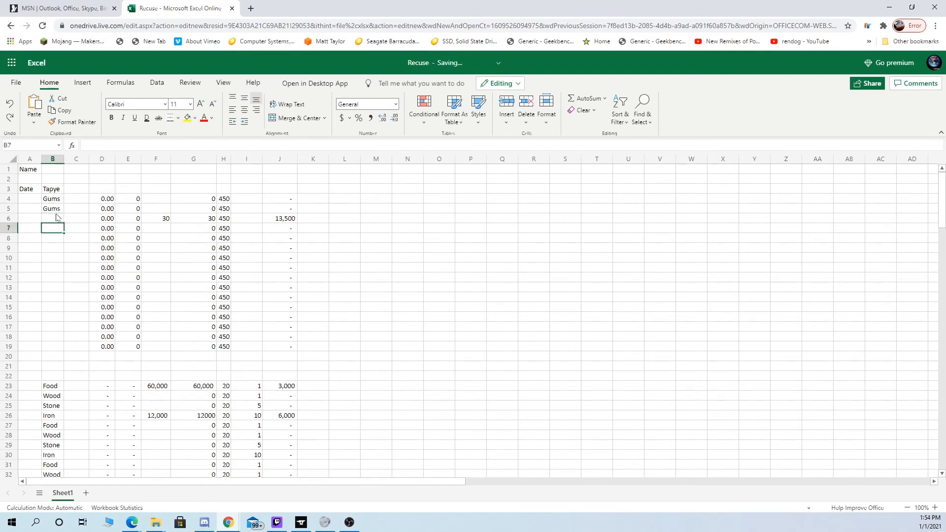
key("ctrl+v")
key("ctrl+Down")
key("ctrl+Down")
key("ctrl+v")
key("ctrl+z")
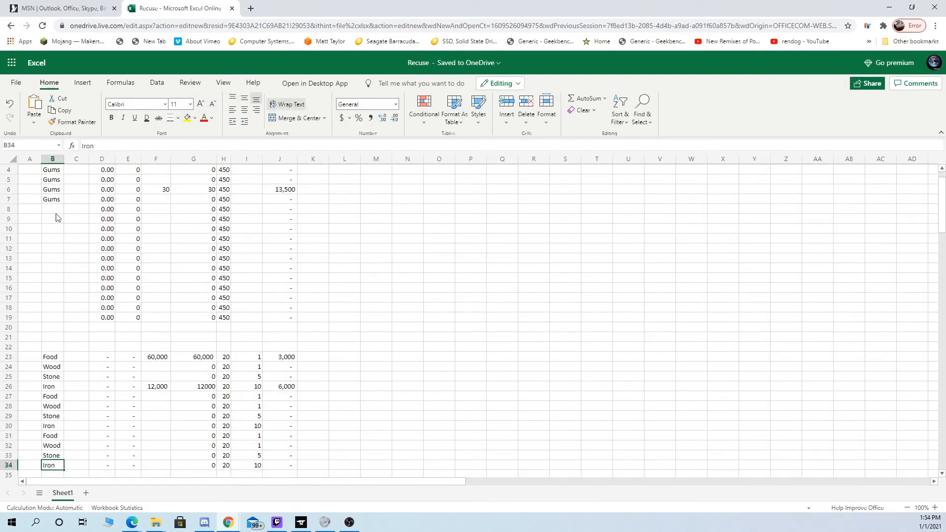
- Paste the Gums label into each remaining cell of the upper block, B8 through B19
left_click(56, 213)
key("ctrl+v")
key("Down")
key("ctrl+v")
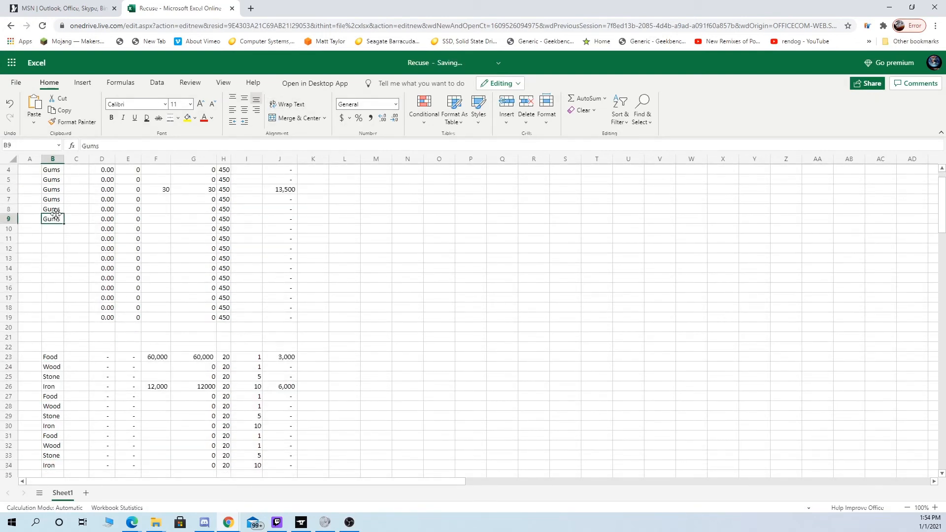
key("Down")
key("ctrl+v")
key("Down")
key("ctrl+v")
key("Down")
key("ctrl+v")
key("Down")
key("ctrl+v")
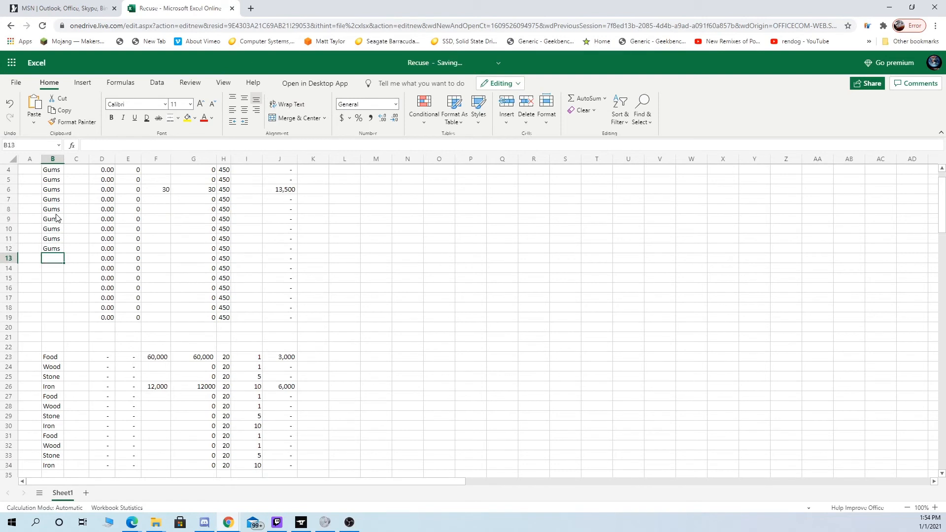
key("Down")
key("ctrl+v")
key("Down")
key("ctrl+v")
key("Down")
key("ctrl+v")
key("Down")
key("ctrl+v")
key("Down")
key("ctrl+v")
key("Down")
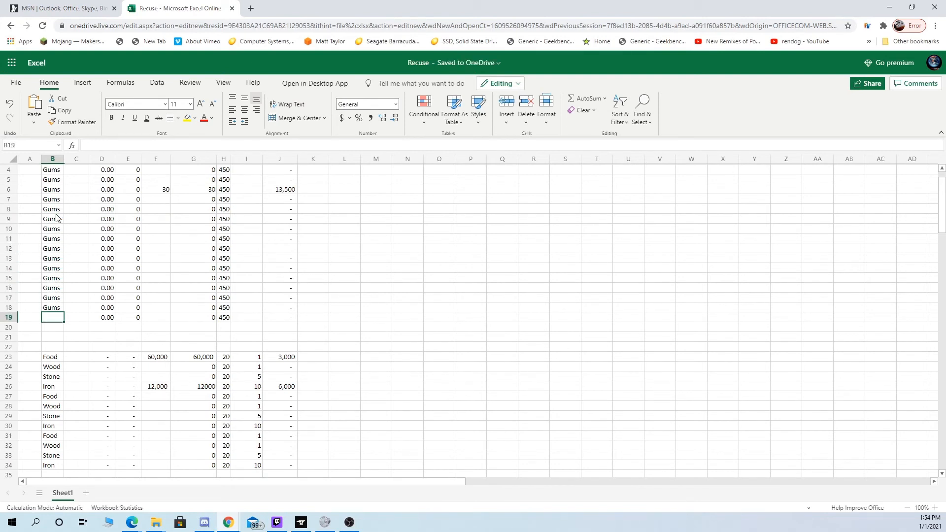
key("ctrl+v")
key("Down")
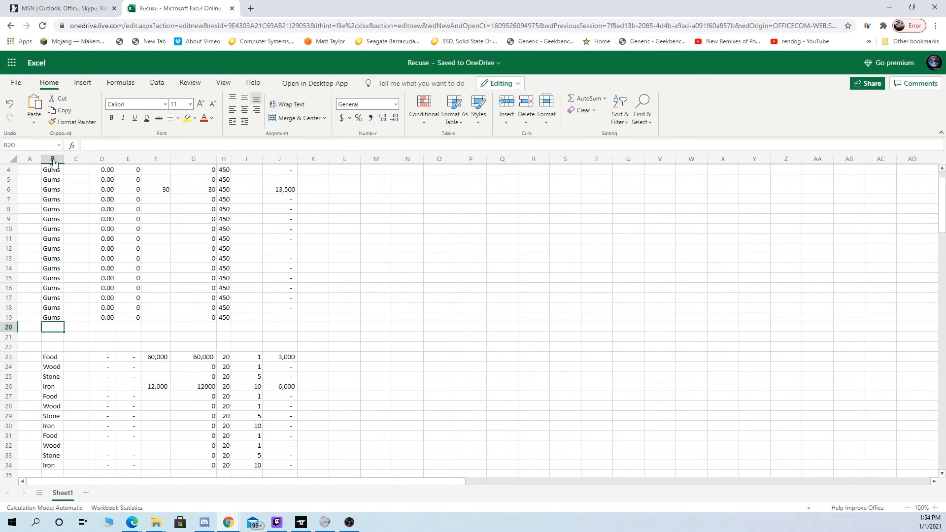
- Examine the Gums rows, the resource rows and the labelled totals in rows 39 and 40
scroll(360, 338, "up", 1)
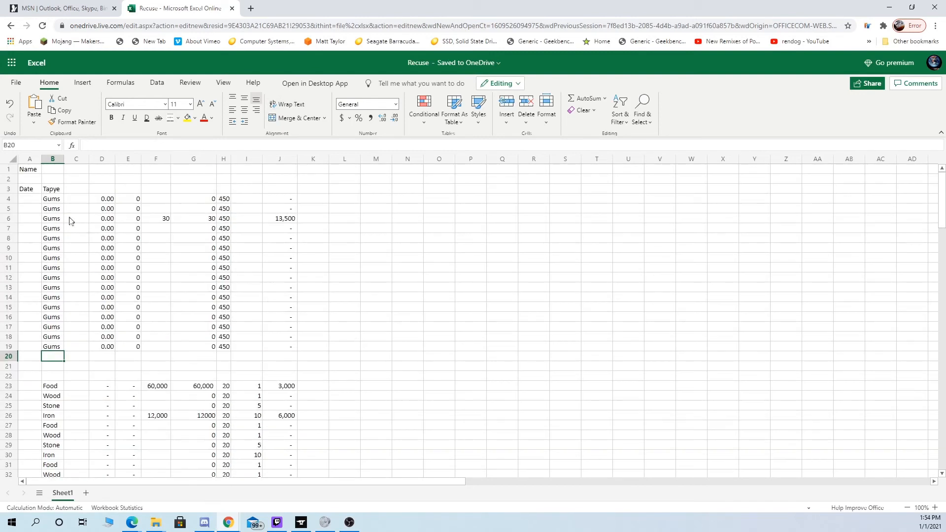
left_click(61, 188)
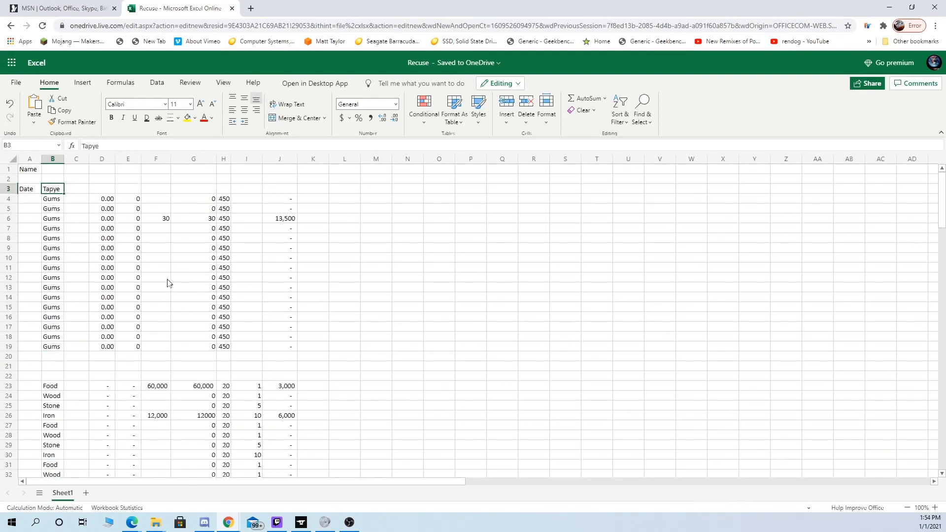
scroll(107, 295, "down", 3)
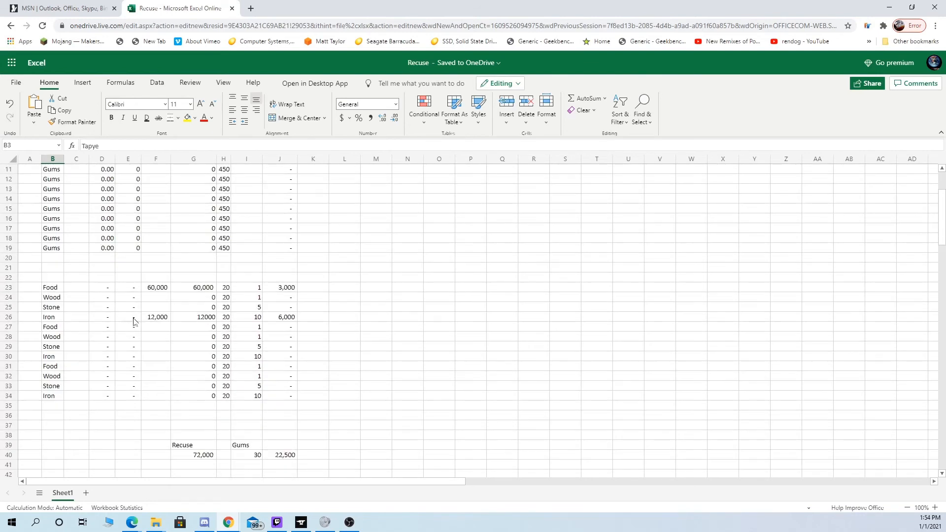
scroll(135, 310, "up", 3)
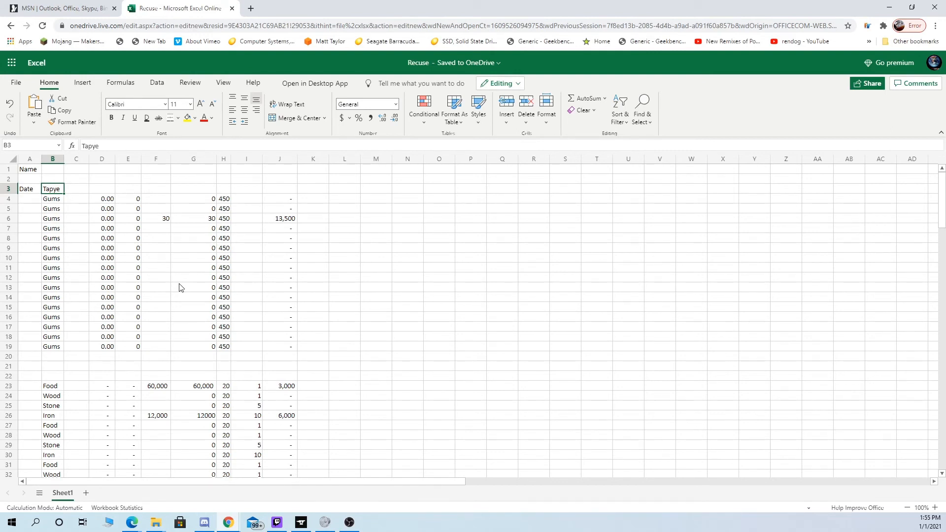
scroll(180, 288, "down", 8)
scroll(178, 296, "up", 7)
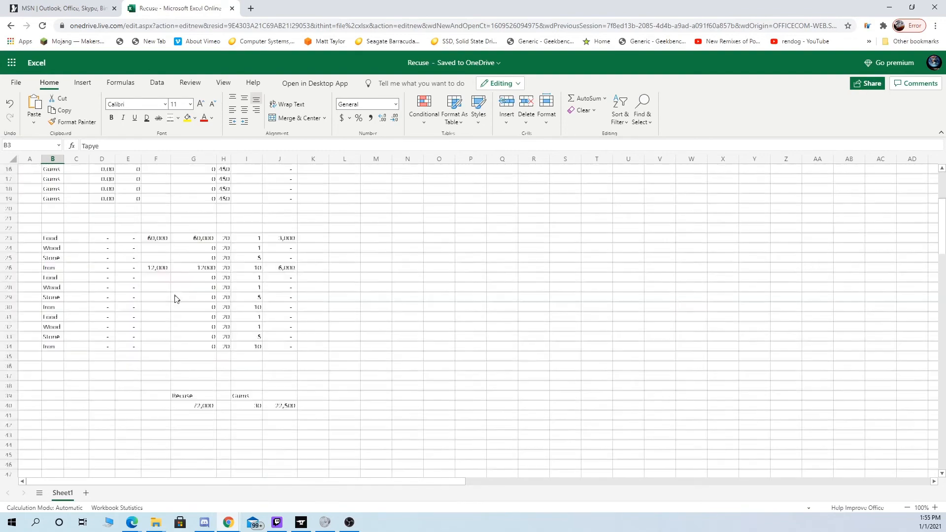
scroll(197, 340, "down", 1)
scroll(199, 355, "up", 3)
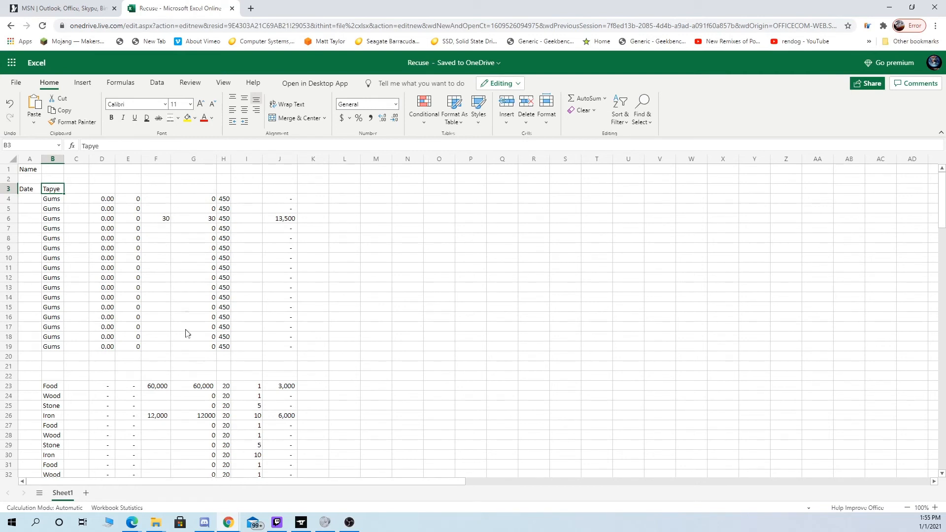
- Clear the sample amounts from F6, F23 and F26 and check the totals in row 40
left_click(166, 220)
key("Delete")
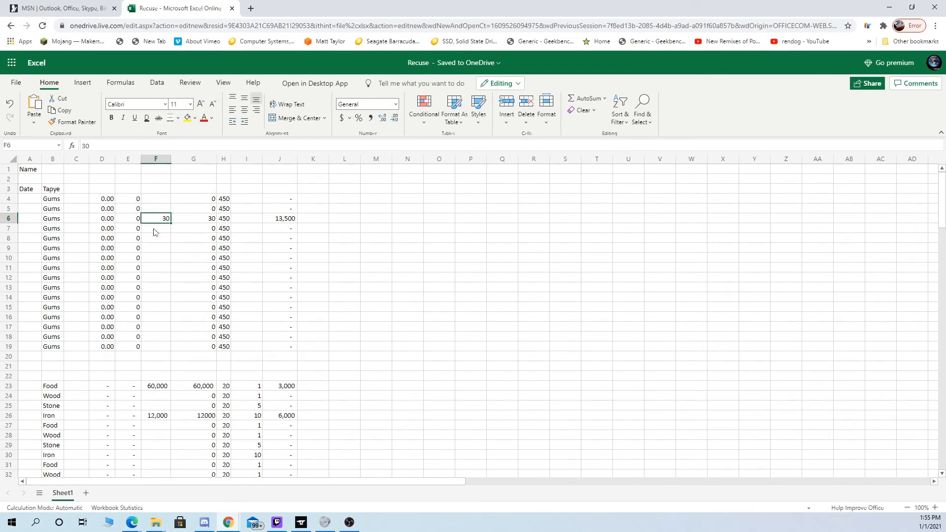
left_click(158, 385)
key("Delete")
left_click(156, 416)
key("Delete")
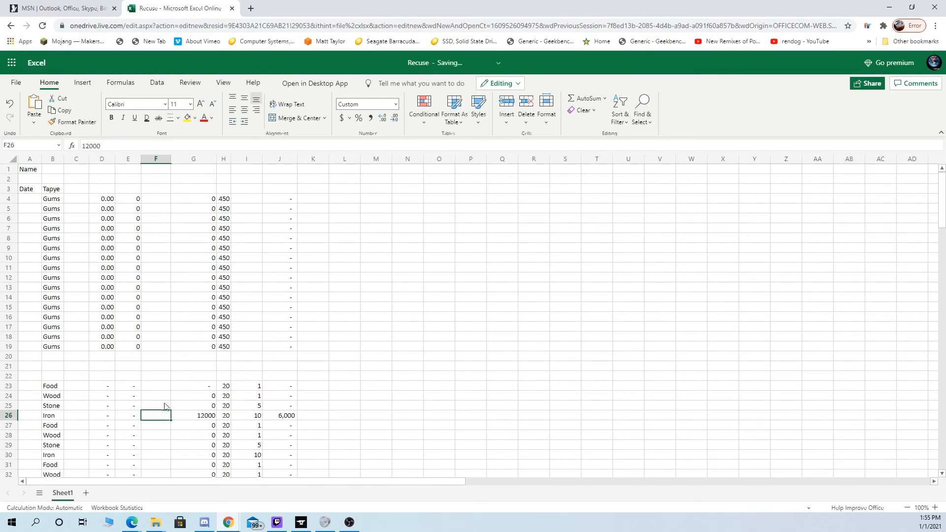
scroll(163, 409, "down", 5)
left_click(155, 404)
scroll(156, 405, "up", 5)
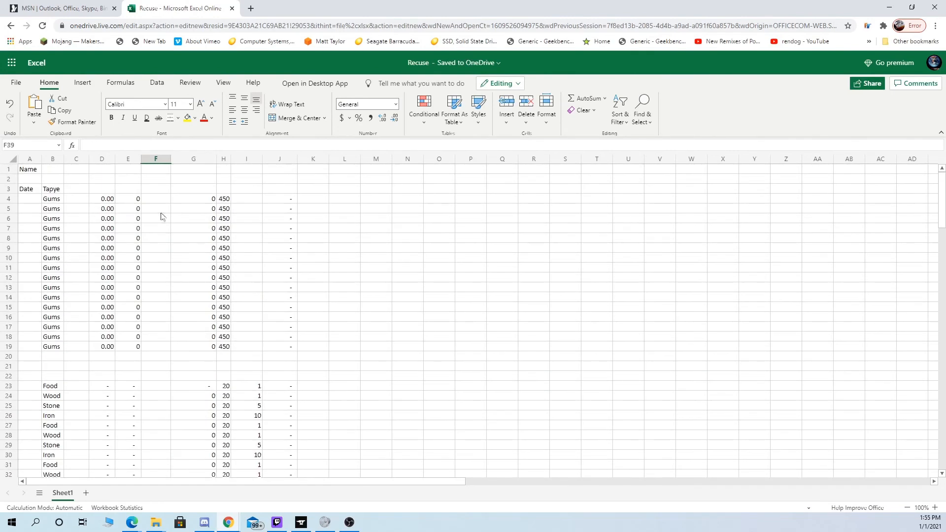
- Enter 90 as the Gums amount in F4 and check the totals in row 40
left_click(158, 200)
type("90")
key("Return")
scroll(277, 412, "down", 5)
scroll(276, 414, "up", 5)
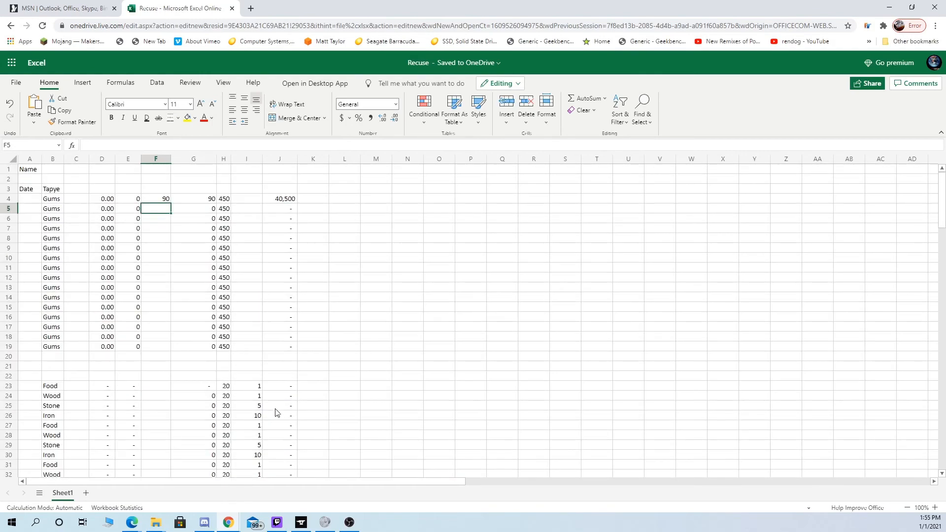
scroll(274, 414, "down", 5)
scroll(273, 414, "up", 5)
scroll(274, 414, "up", 2)
- Clear the Gums amount in F4 and check the totals in row 40
key("Up")
key("BackSpace")
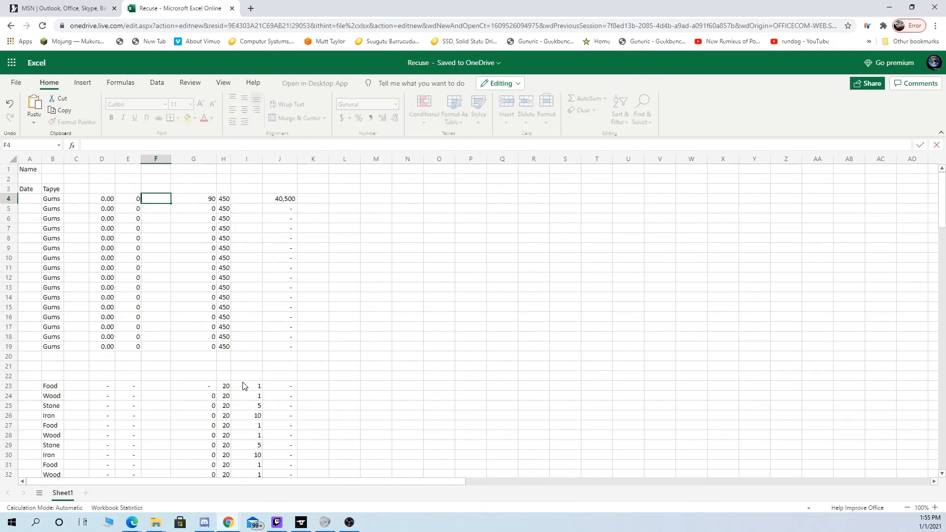
scroll(345, 436, "down", 2)
left_click(431, 397)
scroll(383, 452, "up", 2)
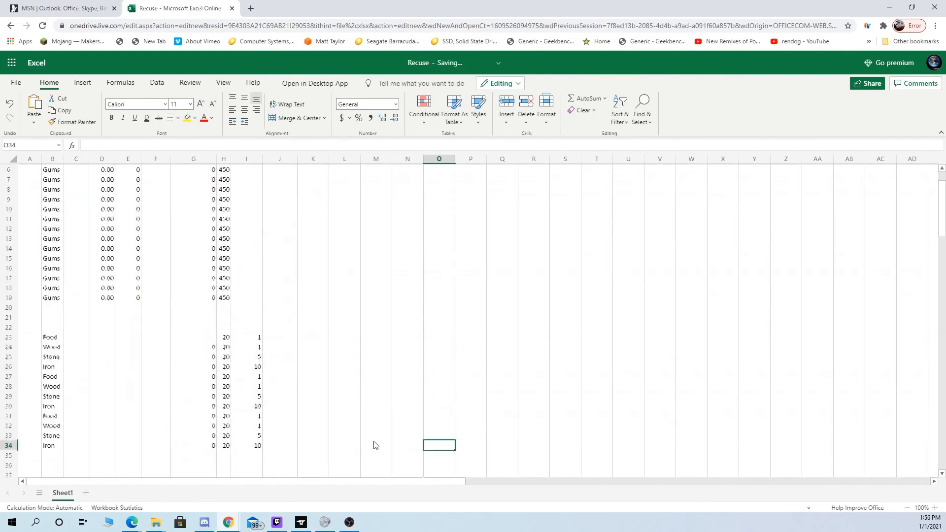
- Clear the Tapye header from cell B3
scroll(374, 446, "up", 2)
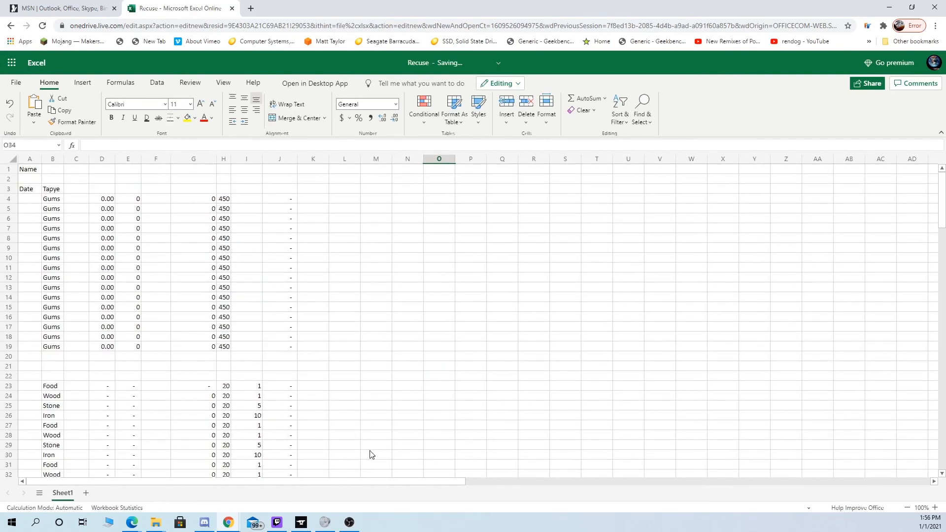
left_click(58, 172)
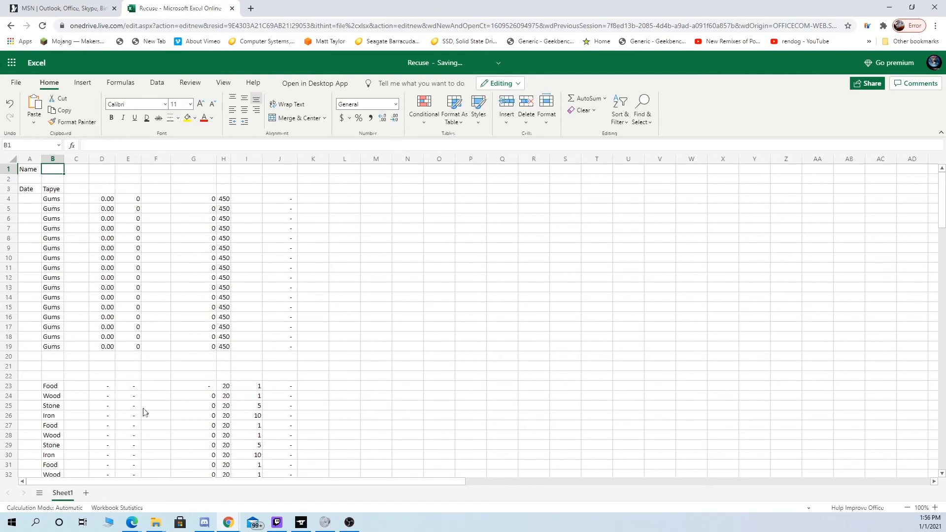
scroll(144, 412, "down", 2)
scroll(145, 412, "up", 2)
scroll(260, 389, "down", 2)
scroll(56, 208, "up", 2)
left_click(52, 189)
key("Delete")
left_click(364, 249)
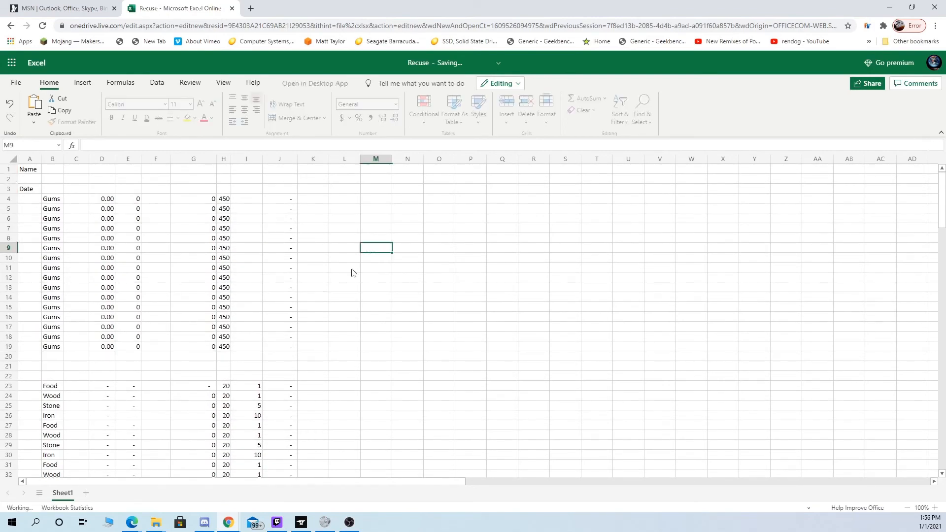
- Examine the Gums rows, the resource rows and the totals area around rows 39 and 40
left_click(27, 190)
scroll(77, 285, "down", 5)
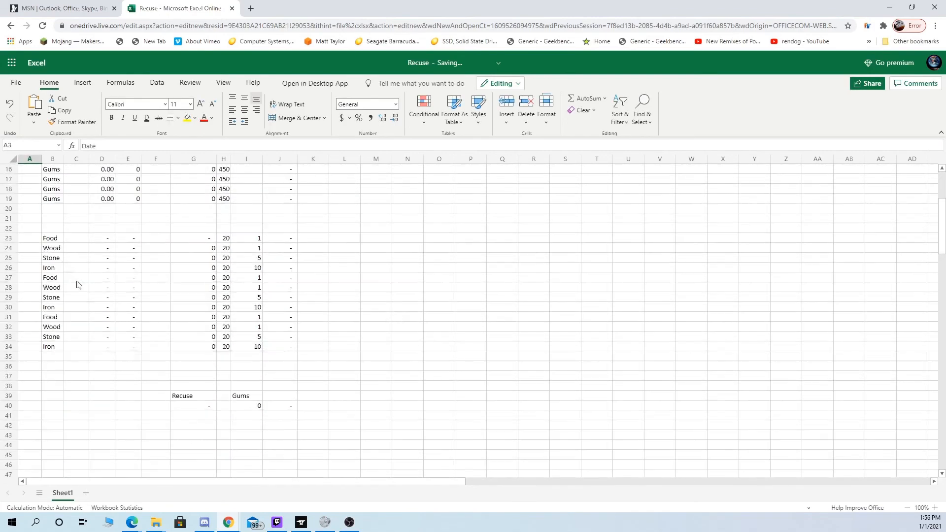
scroll(77, 285, "down", 5)
scroll(190, 353, "up", 3)
right_click(194, 326)
key("Escape")
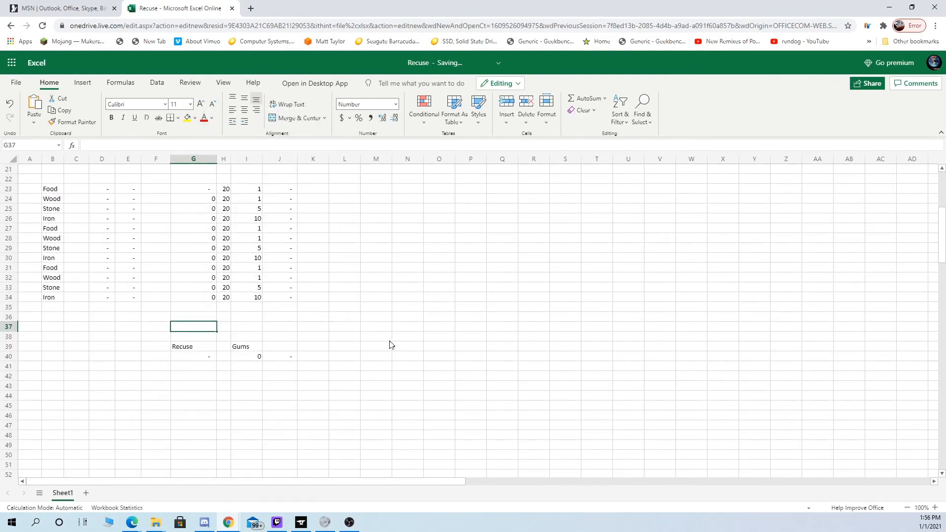
scroll(391, 345, "up", 3)
scroll(154, 324, "up", 3)
scroll(48, 326, "down", 2)
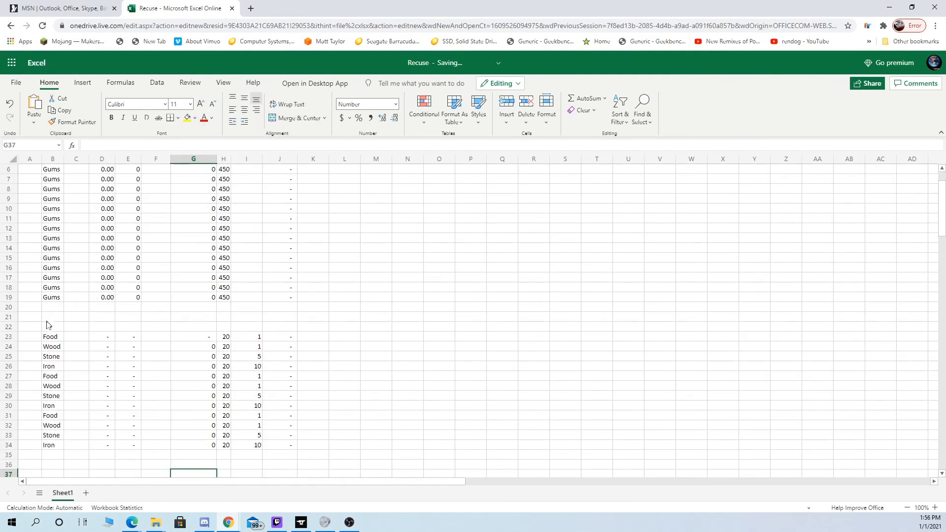
- Inspect the Food and Wood difference formulas in G23 and G24 and make sure the Food amount in F23 is empty
left_click_drag(48, 339, 273, 398)
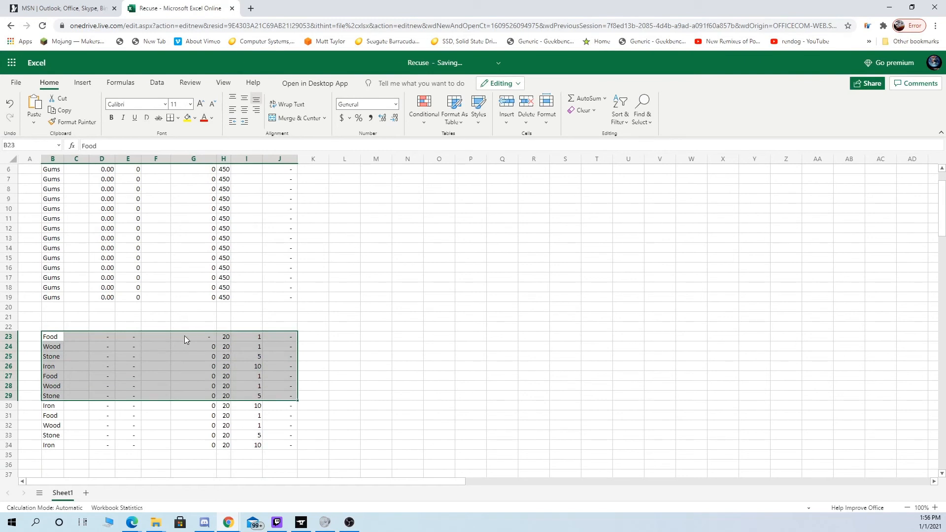
left_click(185, 337)
left_click(208, 343)
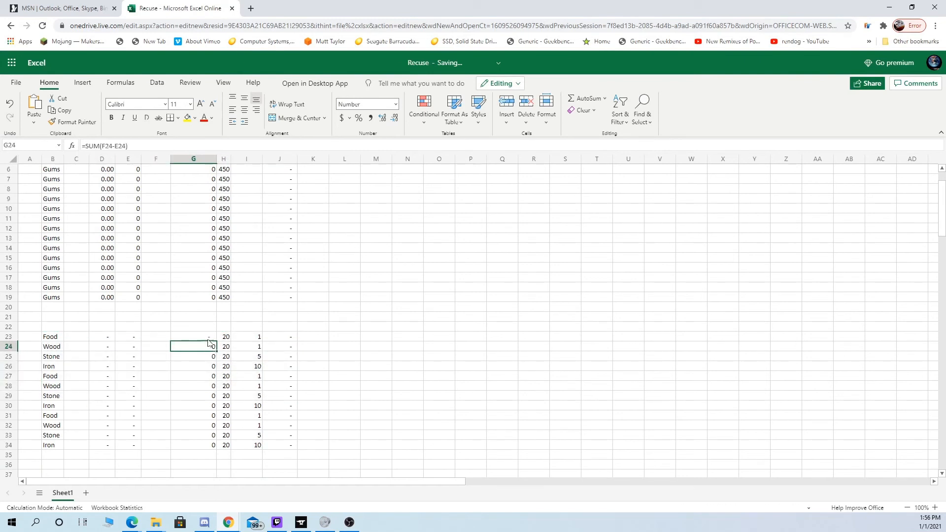
left_click(207, 338)
left_click(163, 340)
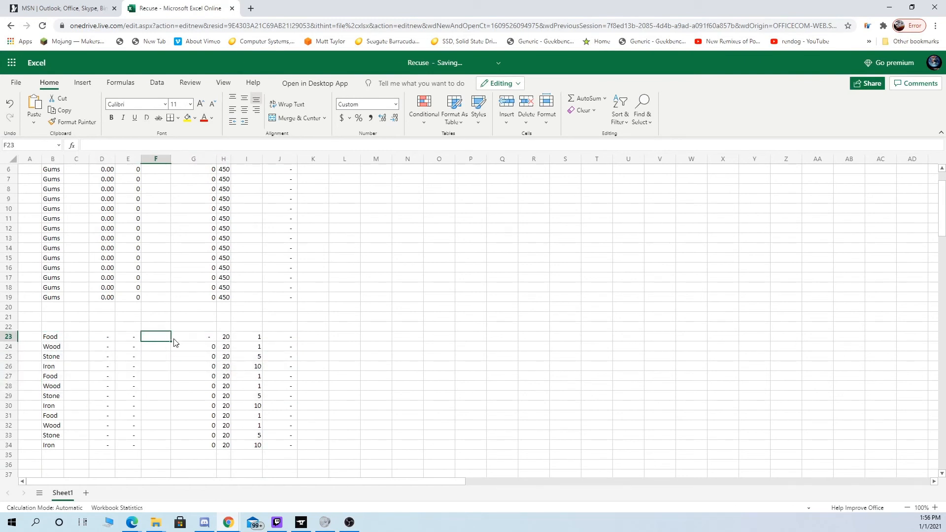
key("BackSpace")
key("Return")
key("Up")
key("BackSpace")
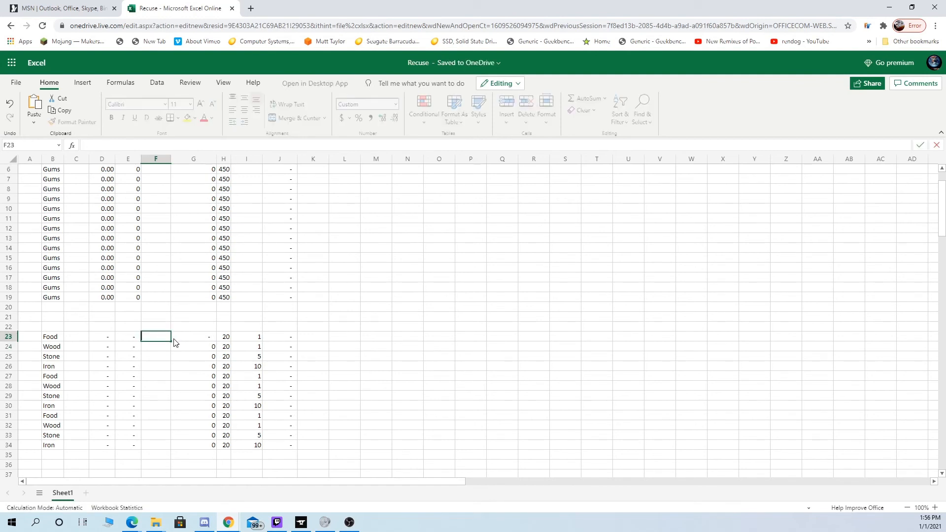
- Copy the Wood difference formula from G24 into the Food row's cell G23
left_click(208, 340)
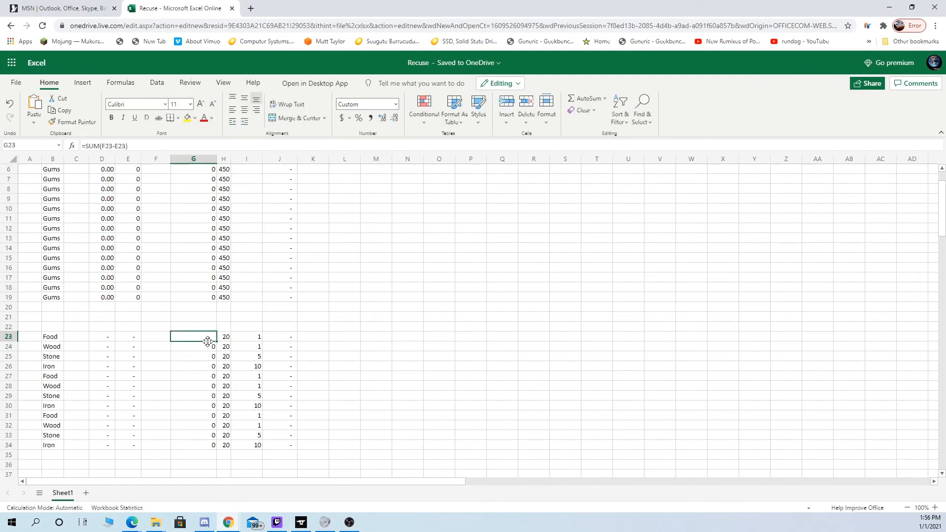
key("Down")
key("Right")
key("Left")
key("ctrl+c")
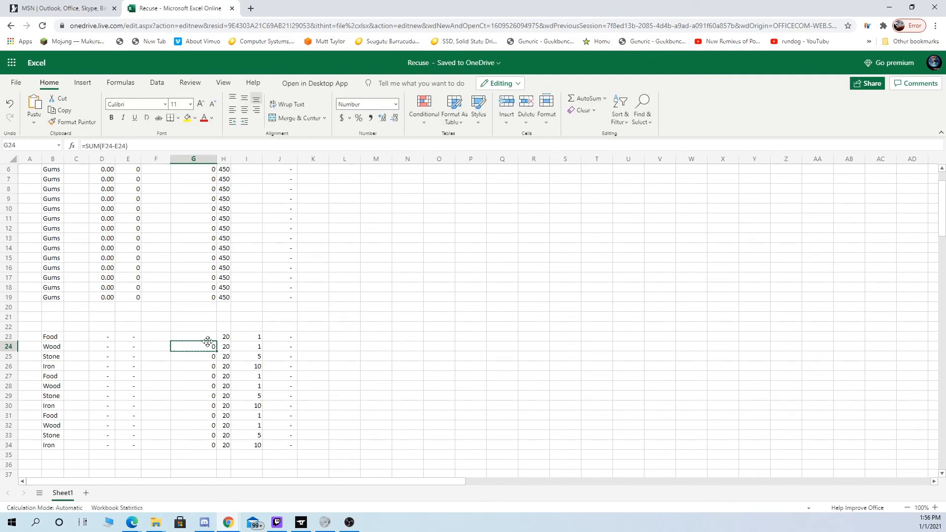
key("Up")
key("ctrl+v")
- Enter 60000 as the Food amount in F23, copy it to F24 for Wood, and check the totals in row 40
key("Left")
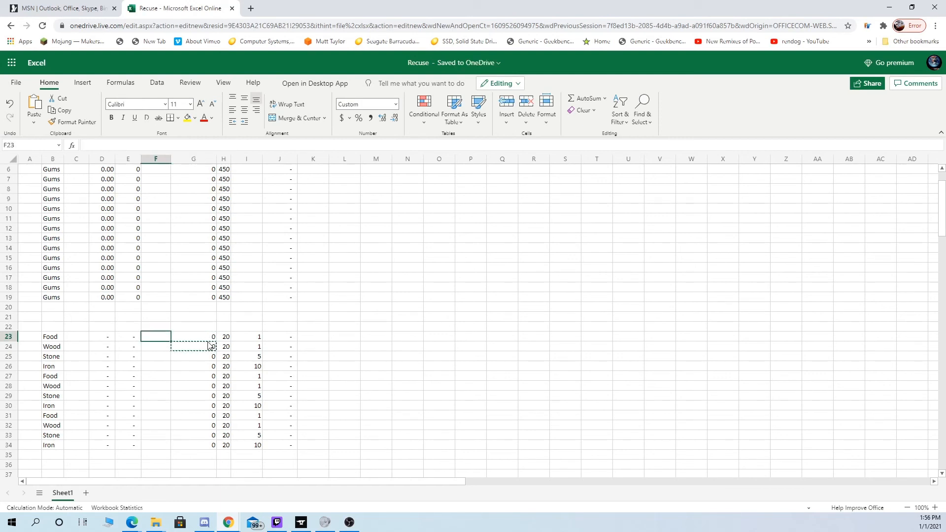
type("6000")
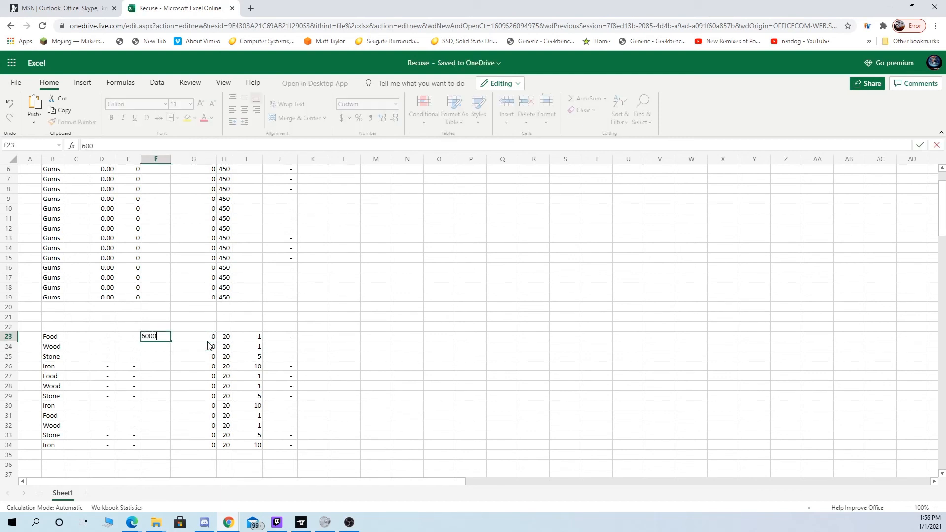
type("0")
key("Return")
key("Up")
key("ctrl+c")
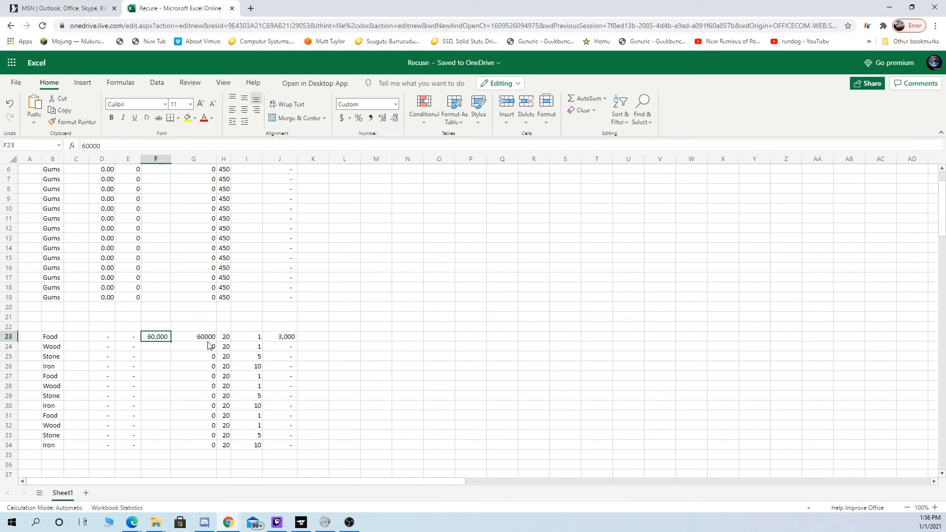
key("Down")
key("ctrl+v")
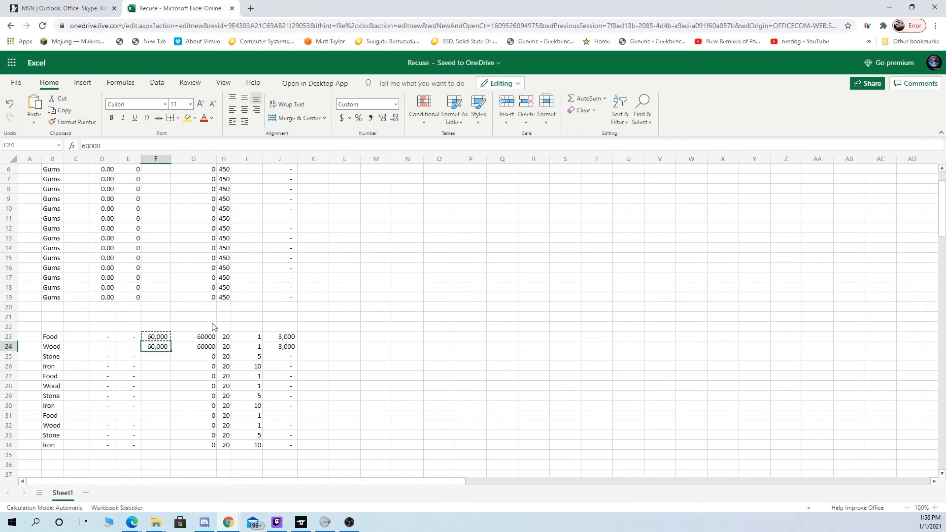
scroll(225, 321, "down", 3)
scroll(225, 331, "up", 1)
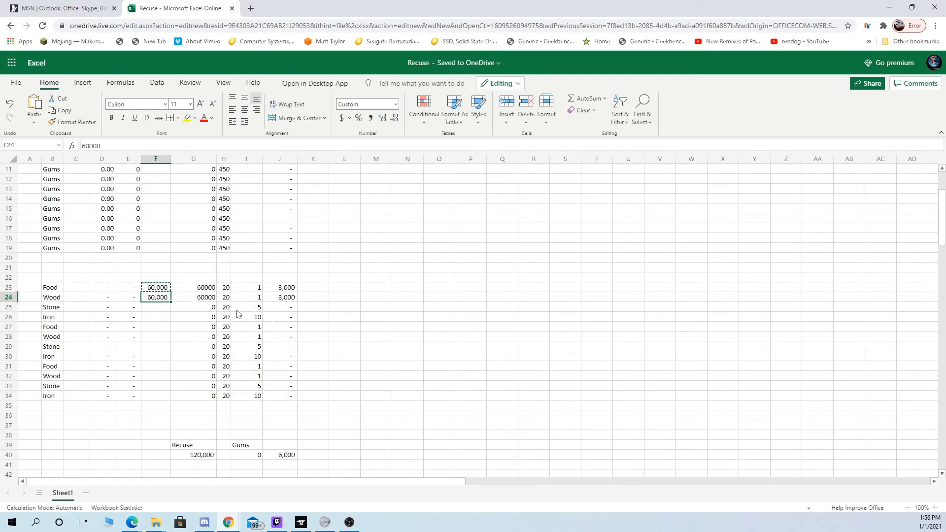
- Format the Food difference in G23 with the comma style and no decimal places
left_click(208, 290)
scroll(242, 306, "up", 5)
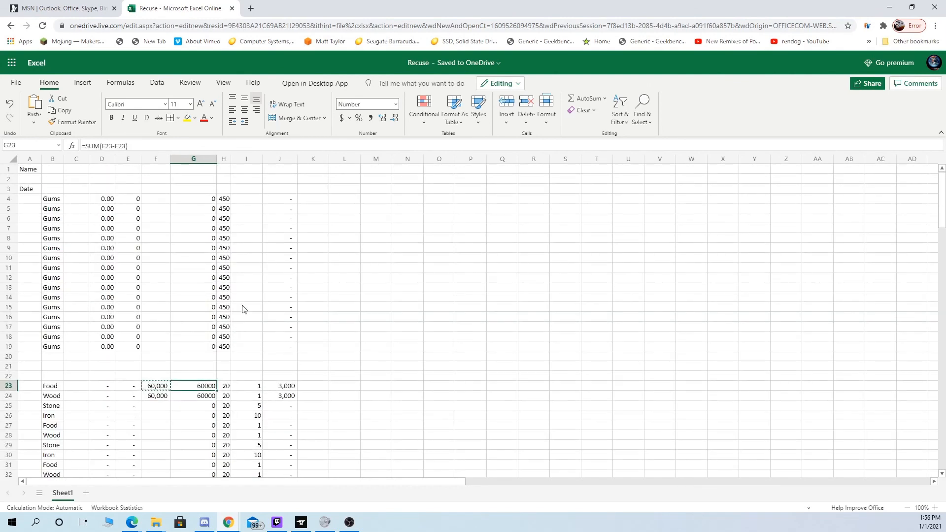
scroll(243, 309, "down", 3)
left_click(370, 118)
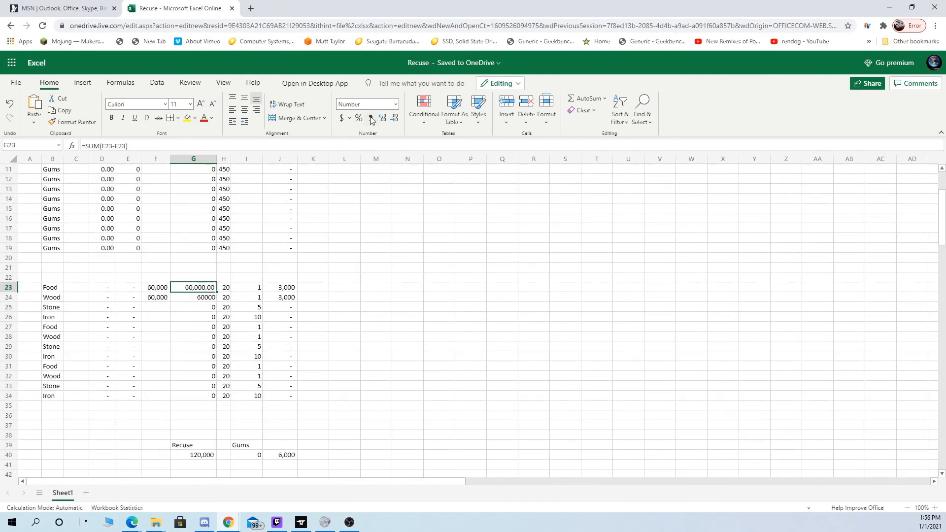
left_click(393, 119)
left_click(393, 119)
- Copy the formatted difference formula from G23 into each resource row from G24 through G34
key("ctrl+c")
key("Down")
key("ctrl+v")
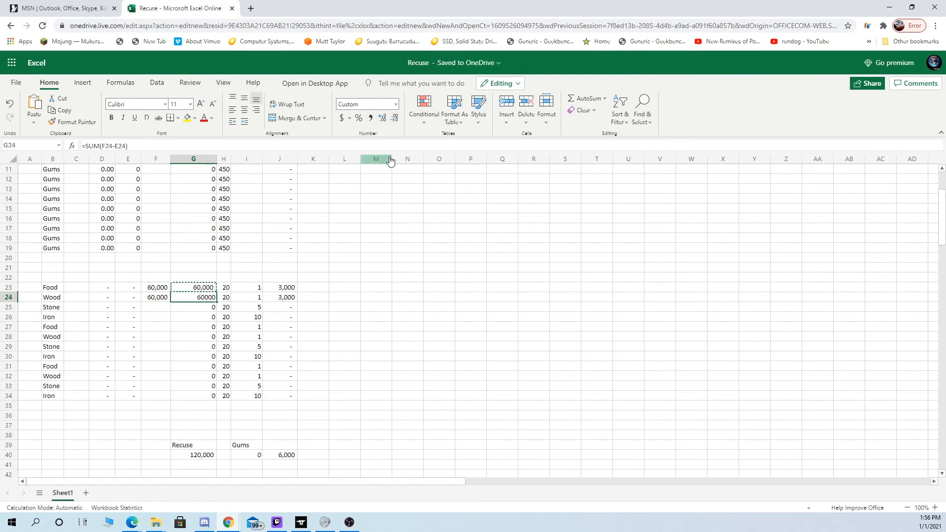
key("Down")
key("ctrl+v")
key("Down")
key("ctrl+v")
key("Down")
key("ctrl+v")
key("Down")
key("ctrl+v")
key("Down")
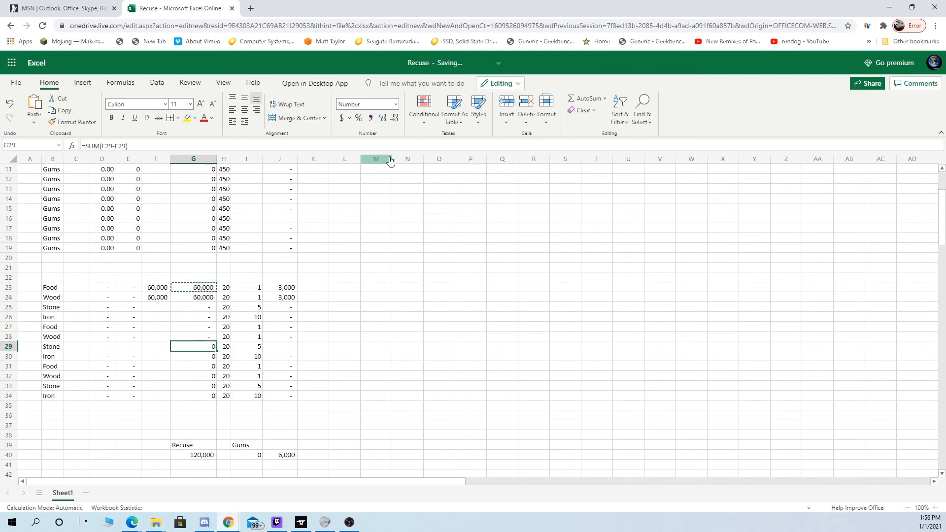
key("ctrl+v")
key("Down")
key("ctrl+v")
key("Down")
key("ctrl+v")
key("Down")
key("ctrl+v")
key("Down")
key("ctrl+v")
key("Down")
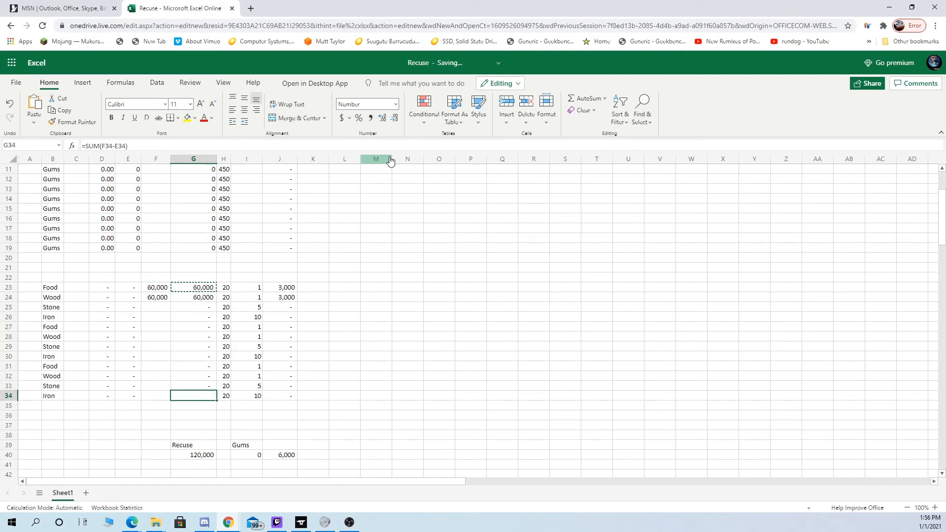
key("ctrl+v")
key("Down")
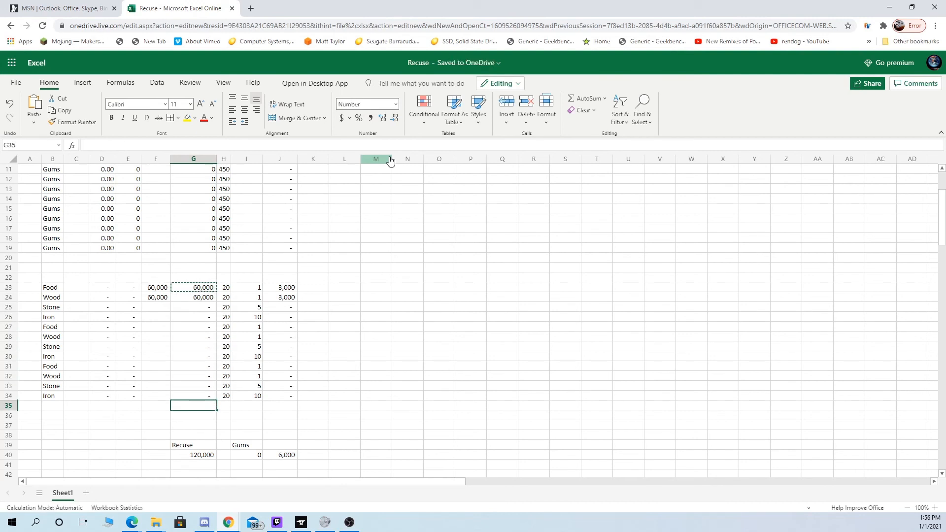
- Clear the sample Wood and Food amounts from F24 and F23
left_click(151, 301)
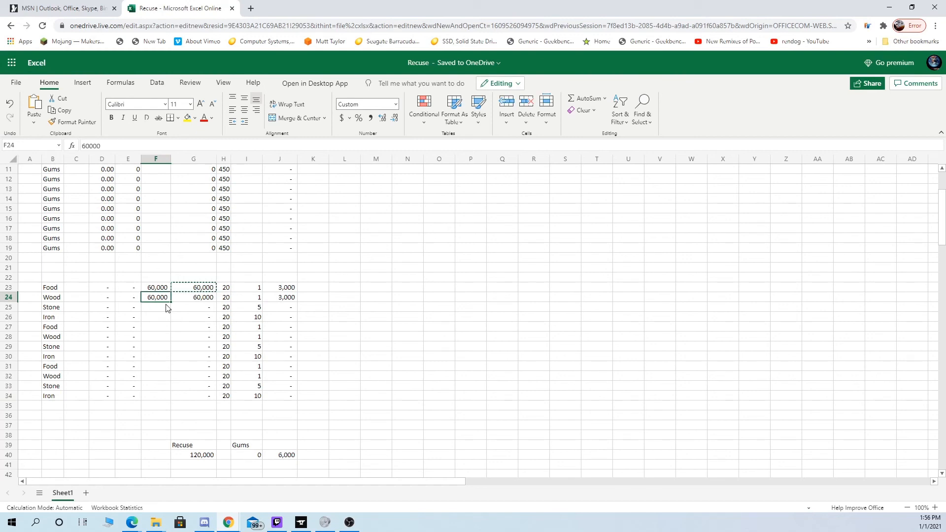
key("Delete")
key("Up")
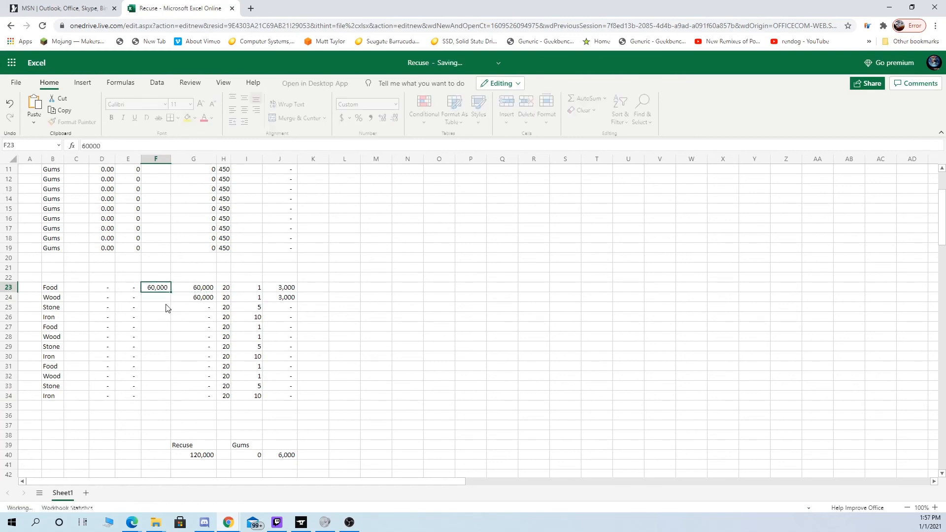
key("Delete")
key("Down")
left_click(513, 281)
- Review the finished sheet from the Name and Date labels down to the resource rows and the totals in row 40
scroll(249, 282, "up", 2)
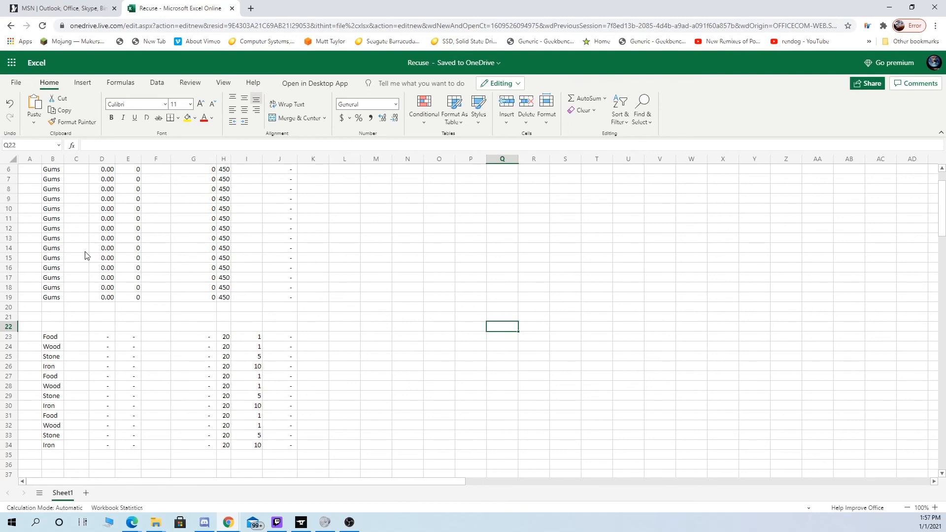
scroll(88, 247, "up", 3)
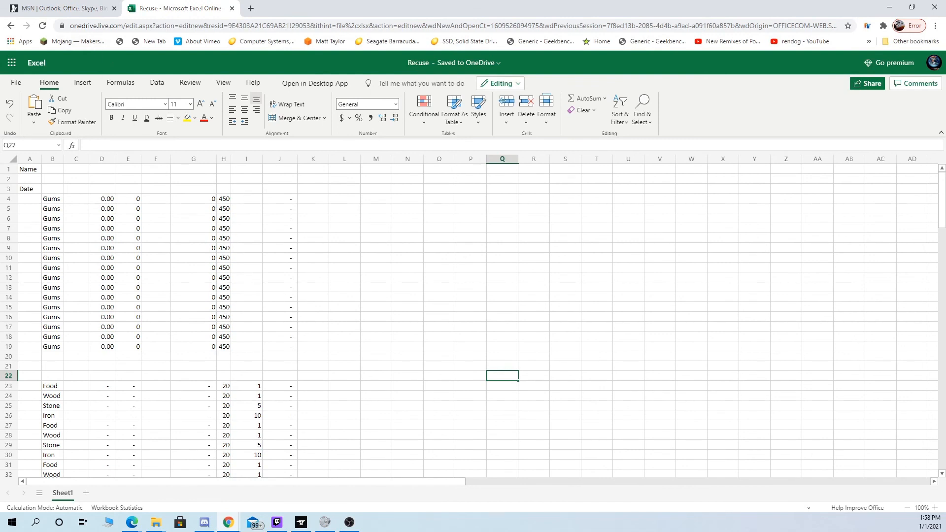
left_click(350, 523)
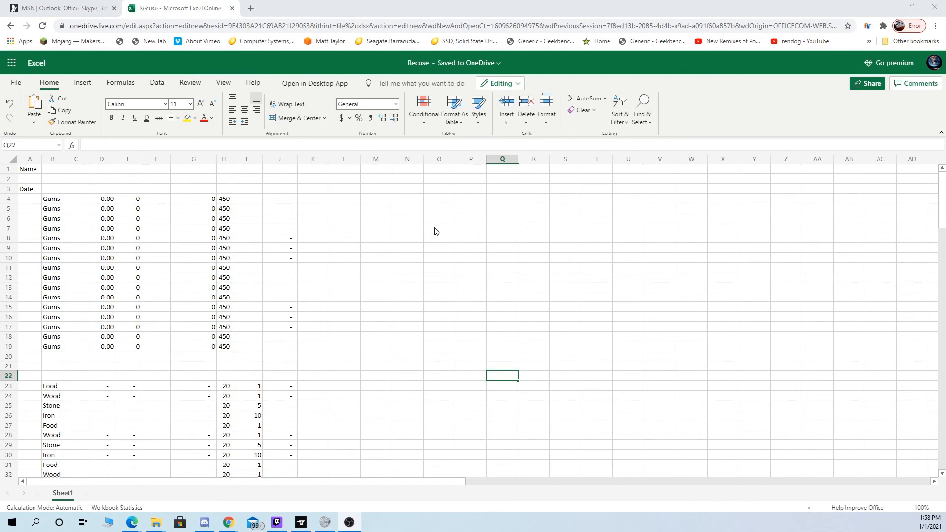
scroll(101, 319, "down", 7)
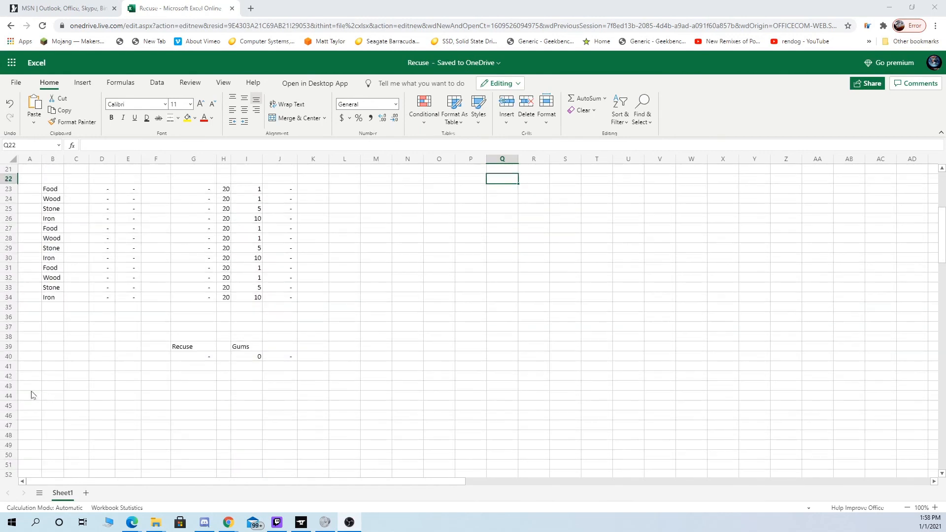
scroll(150, 397, "up", 7)
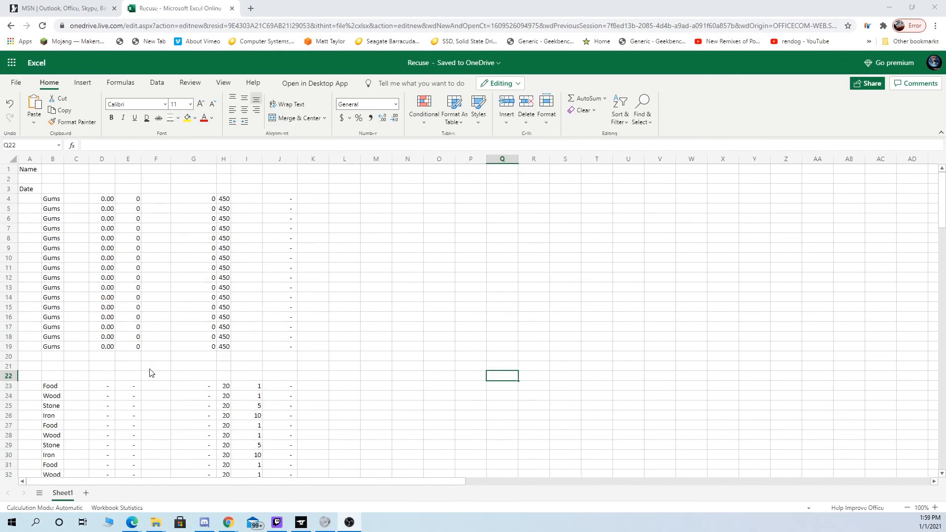
scroll(150, 373, "down", 4)
scroll(148, 374, "up", 4)
scroll(138, 349, "down", 2)
scroll(138, 348, "up", 2)
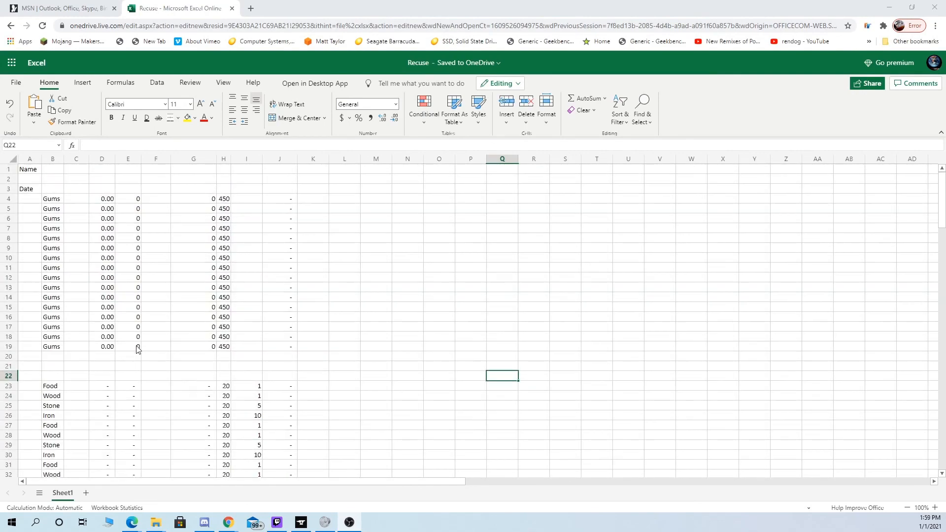